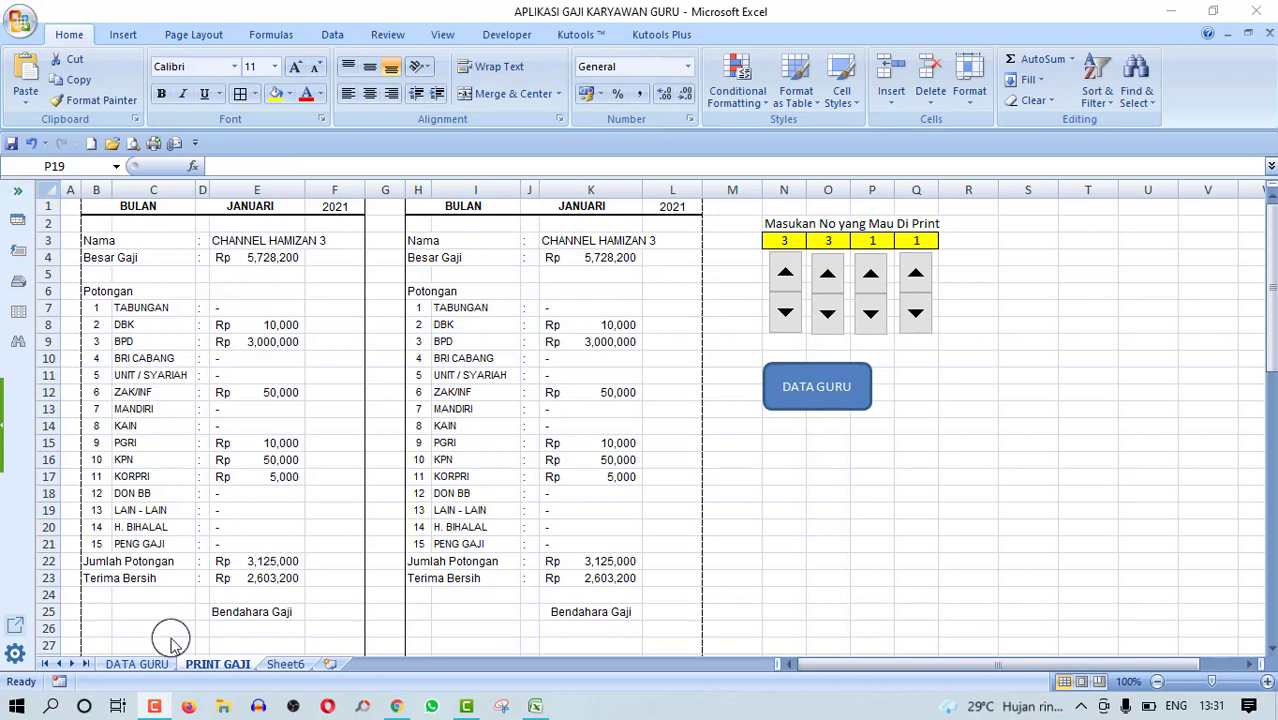
Switch to the DATA GURU sheet with the ten teachers' salaries, deductions and net pay.
left_click(140, 668)
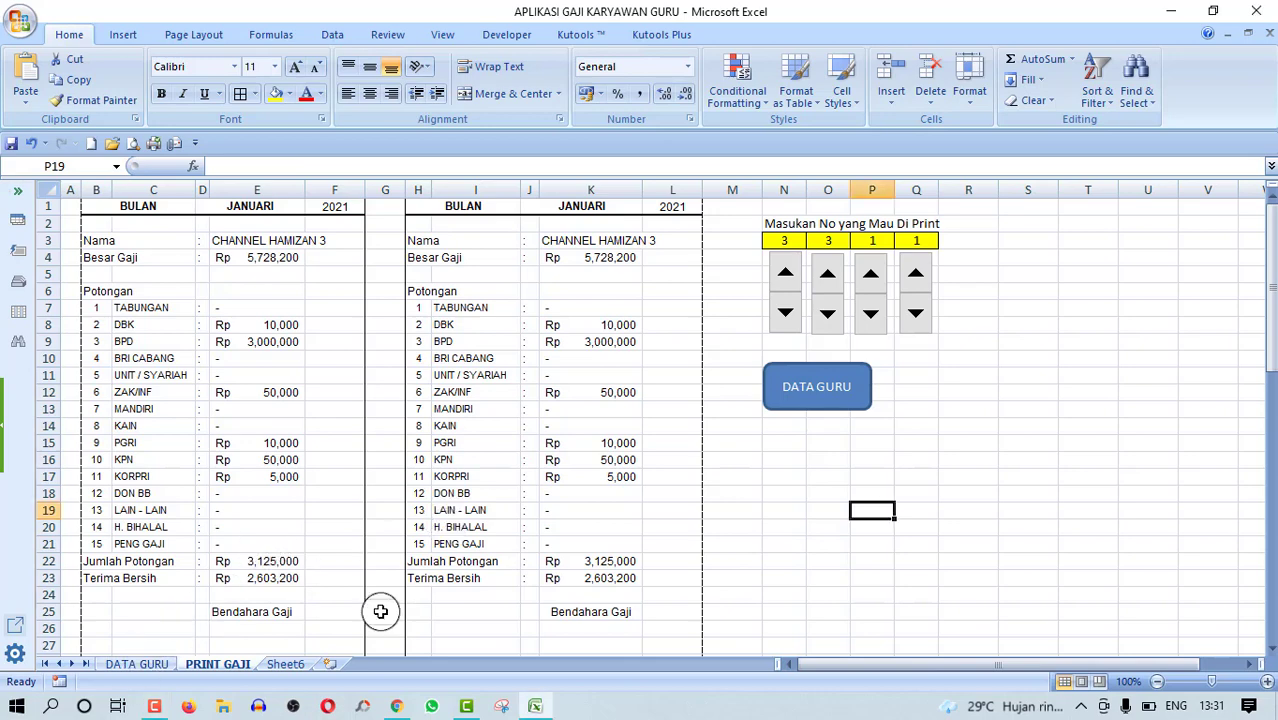
left_click(137, 666)
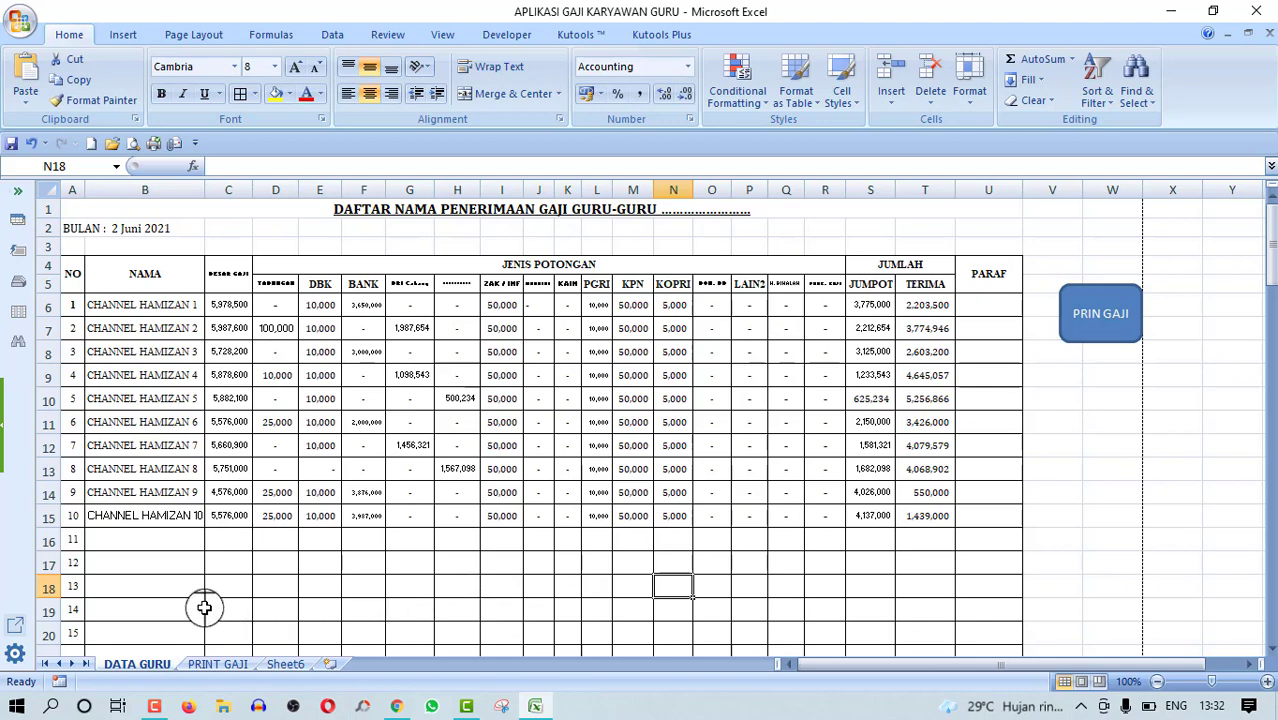
left_click(153, 566)
scroll(170, 550, "down", 2)
scroll(130, 500, "down", 1)
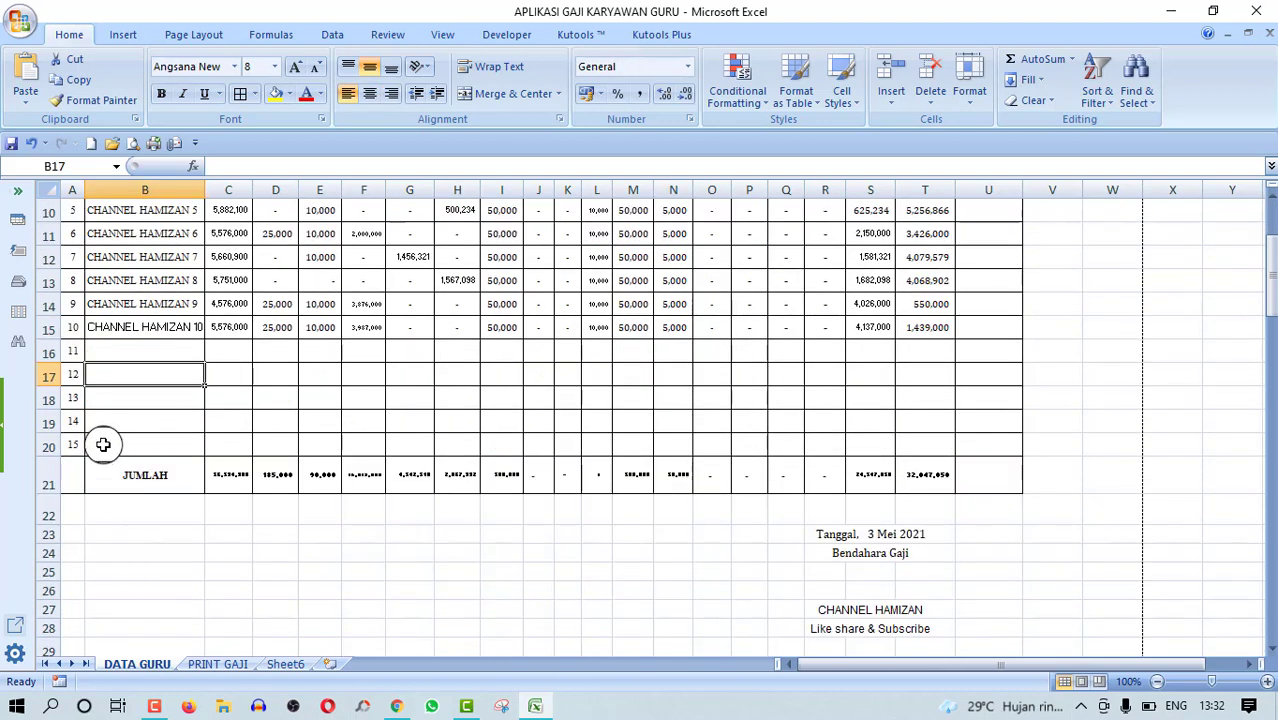
scroll(140, 420, "up", 3)
scroll(157, 390, "down", 2)
scroll(169, 481, "down", 1)
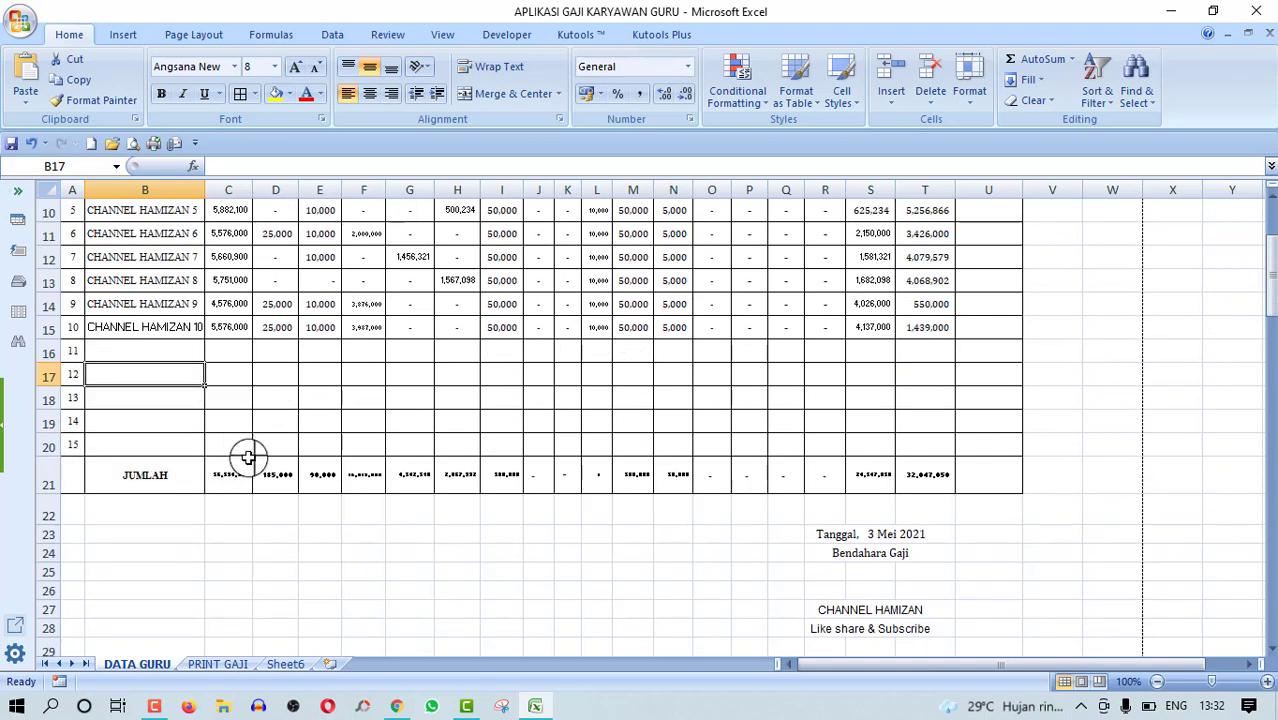
scroll(250, 455, "up", 3)
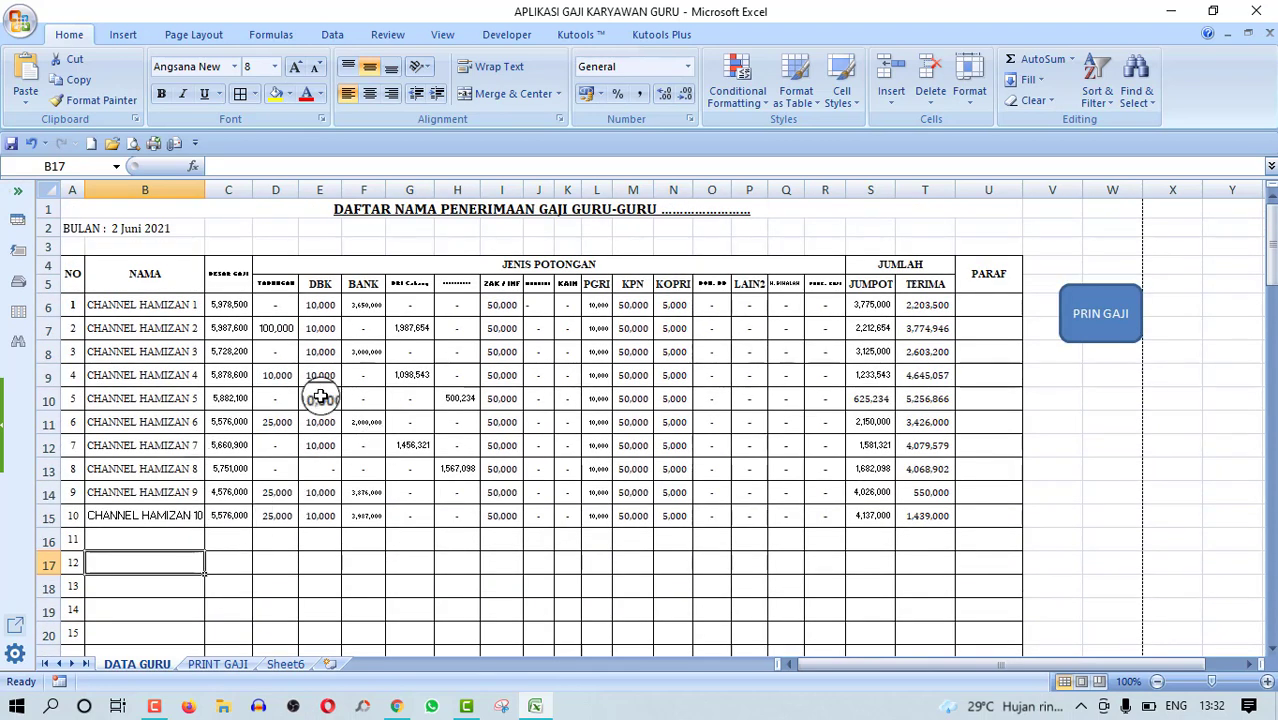
left_click(147, 333)
left_click(232, 282)
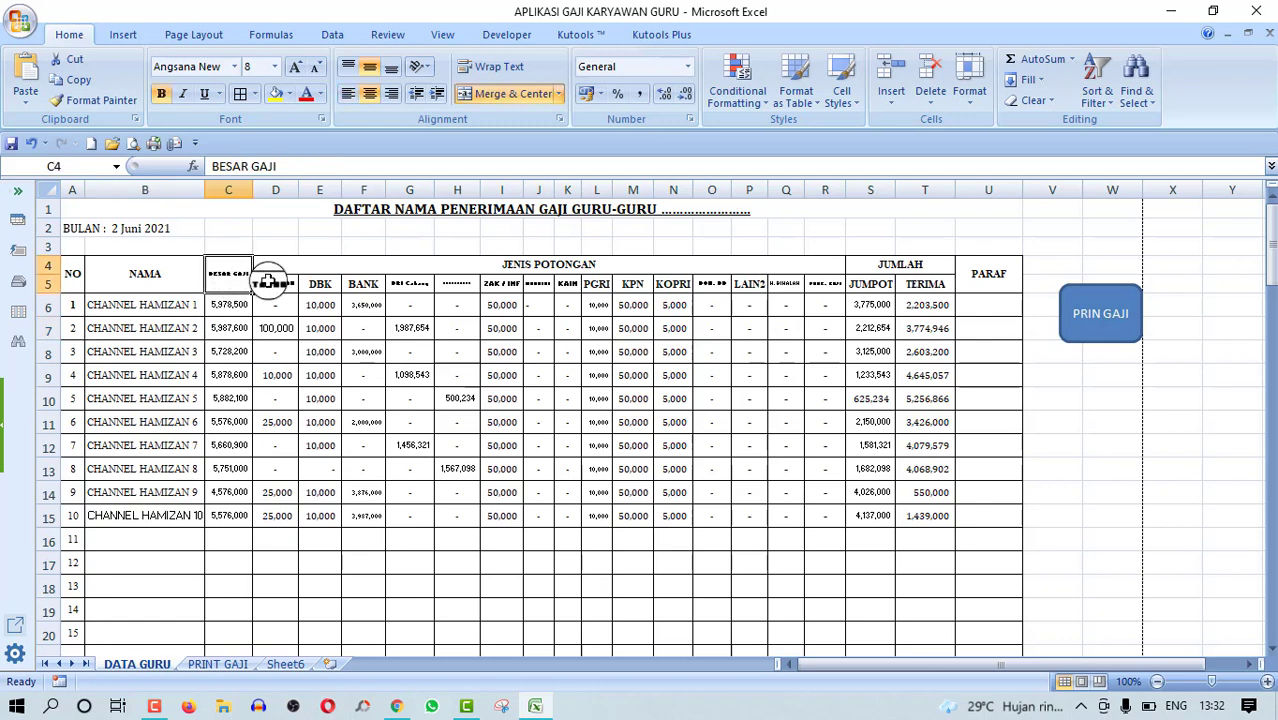
left_click(272, 284)
left_click(322, 285)
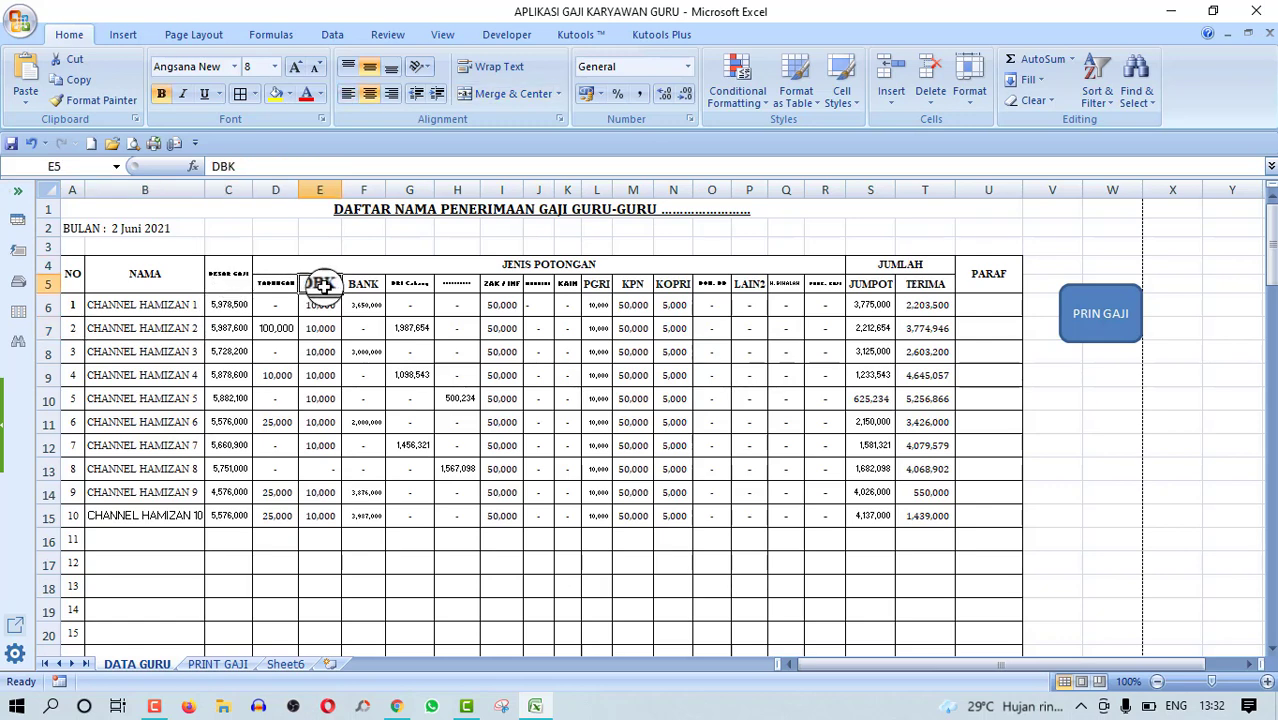
left_click(417, 284)
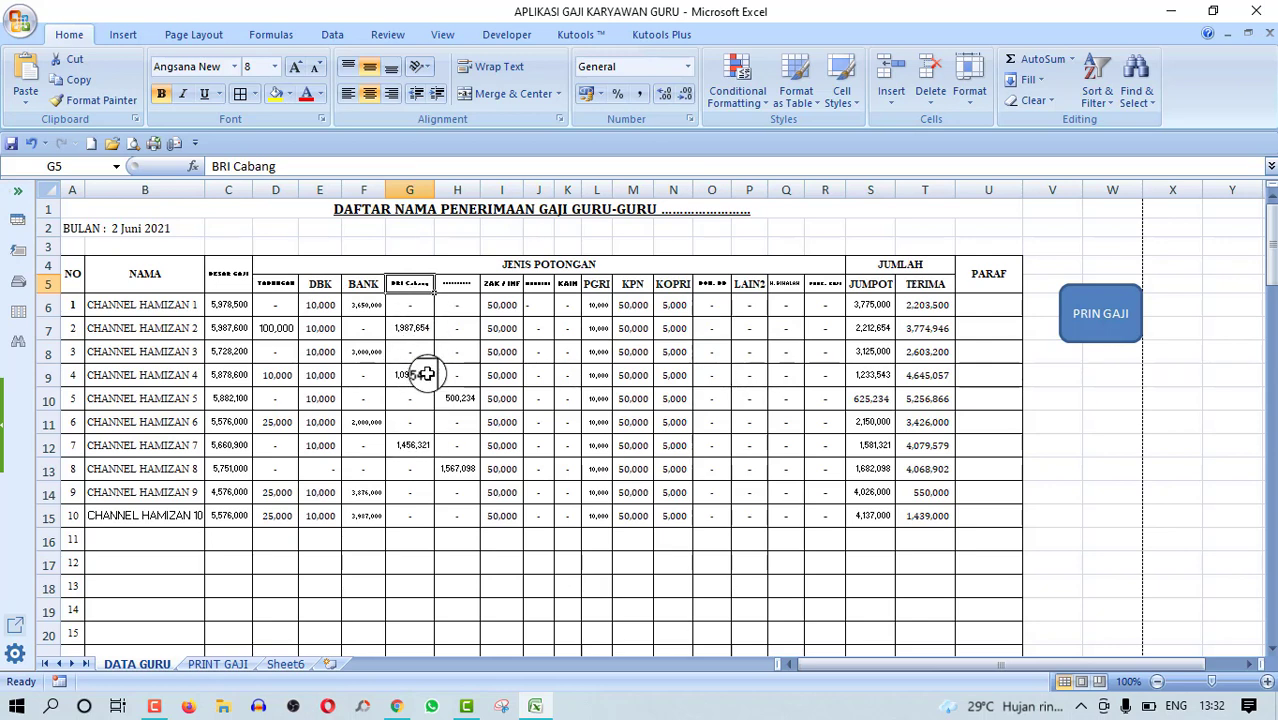
left_click(425, 374)
left_click(467, 284)
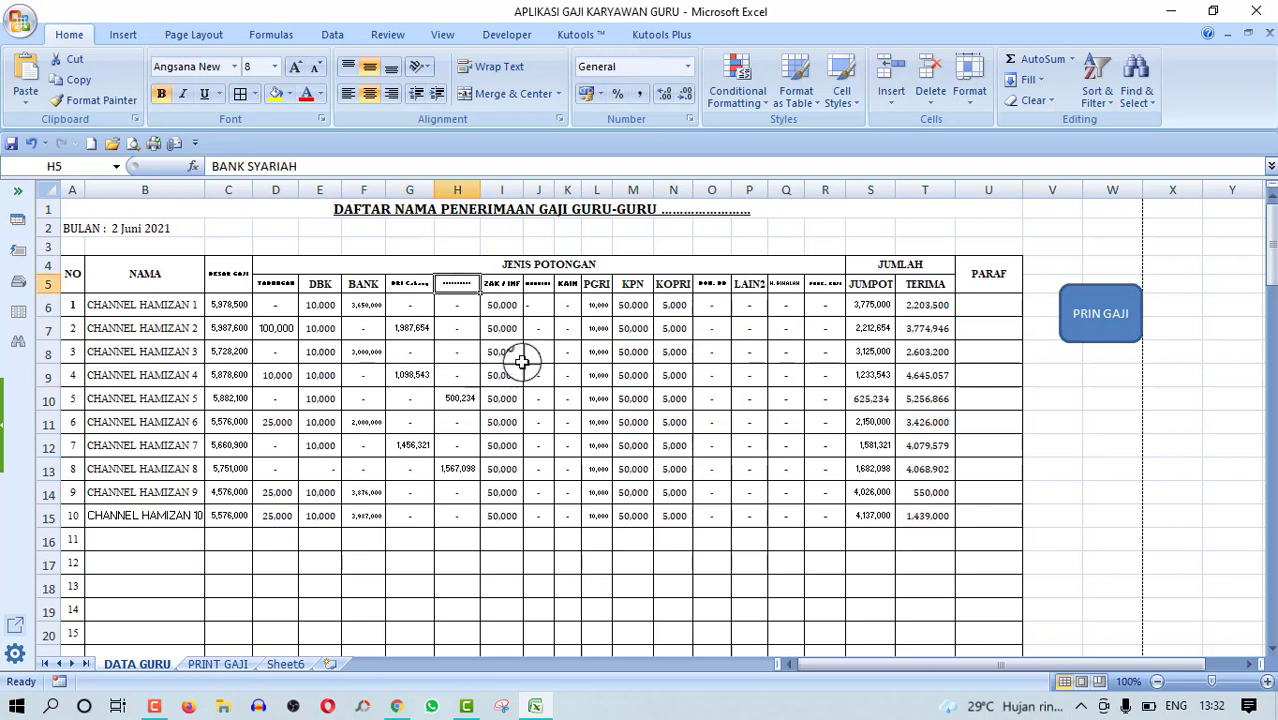
left_click(600, 401)
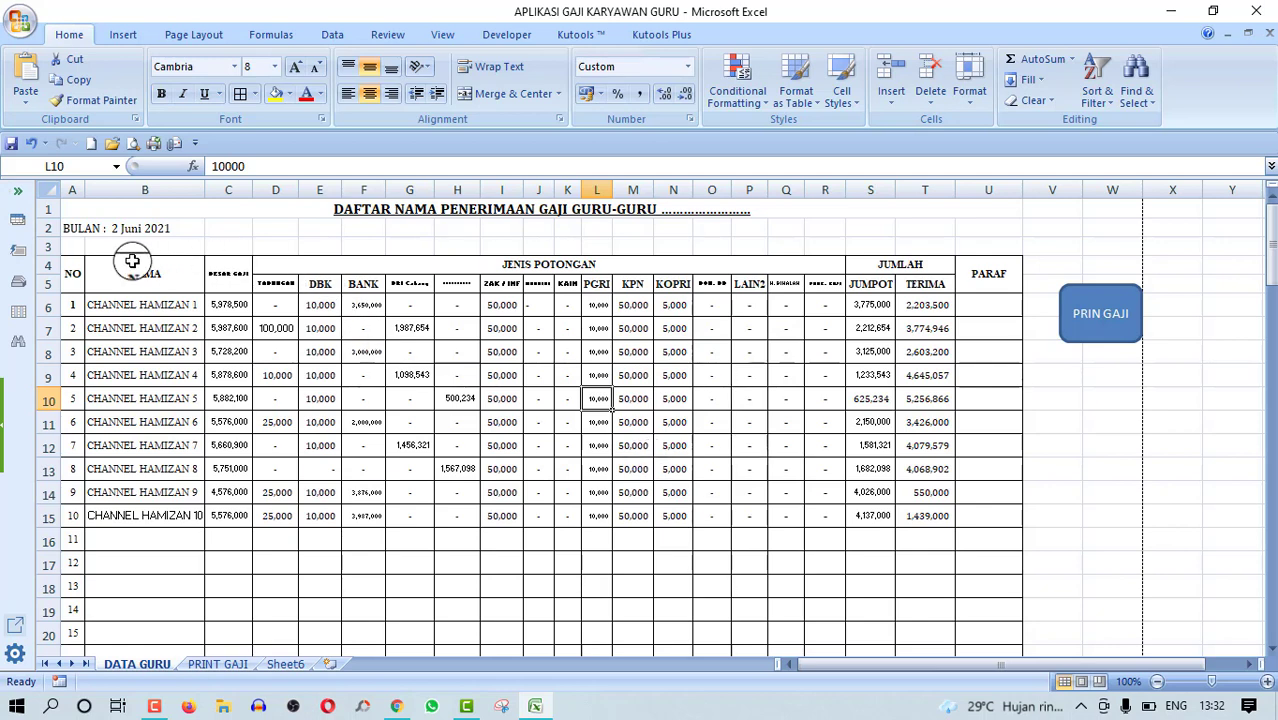
left_click(78, 226)
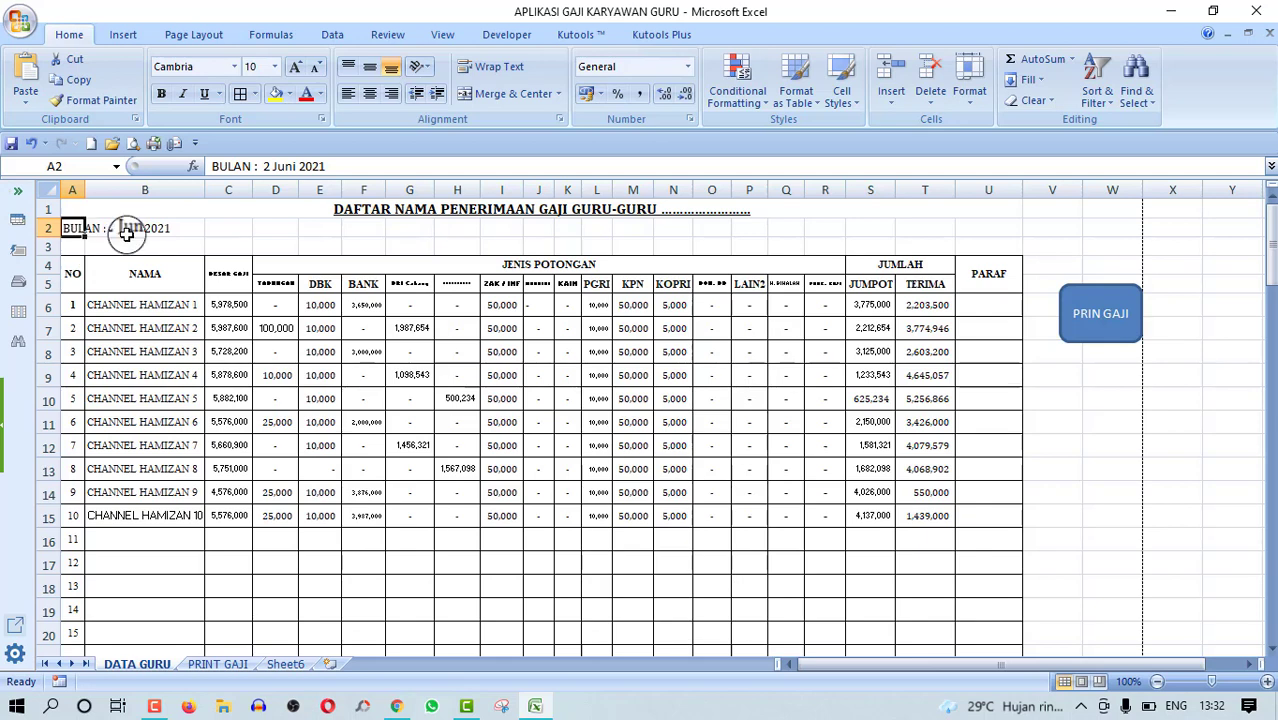
scroll(901, 499, "down", 4)
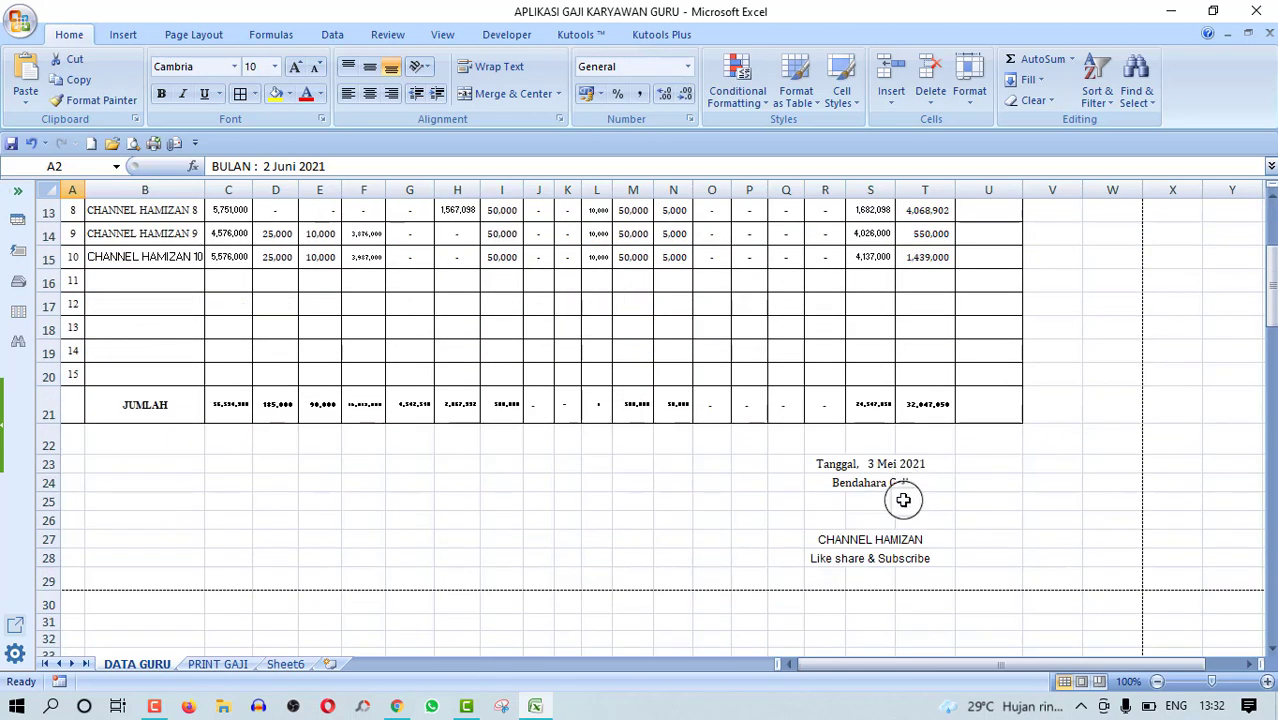
left_click(869, 465)
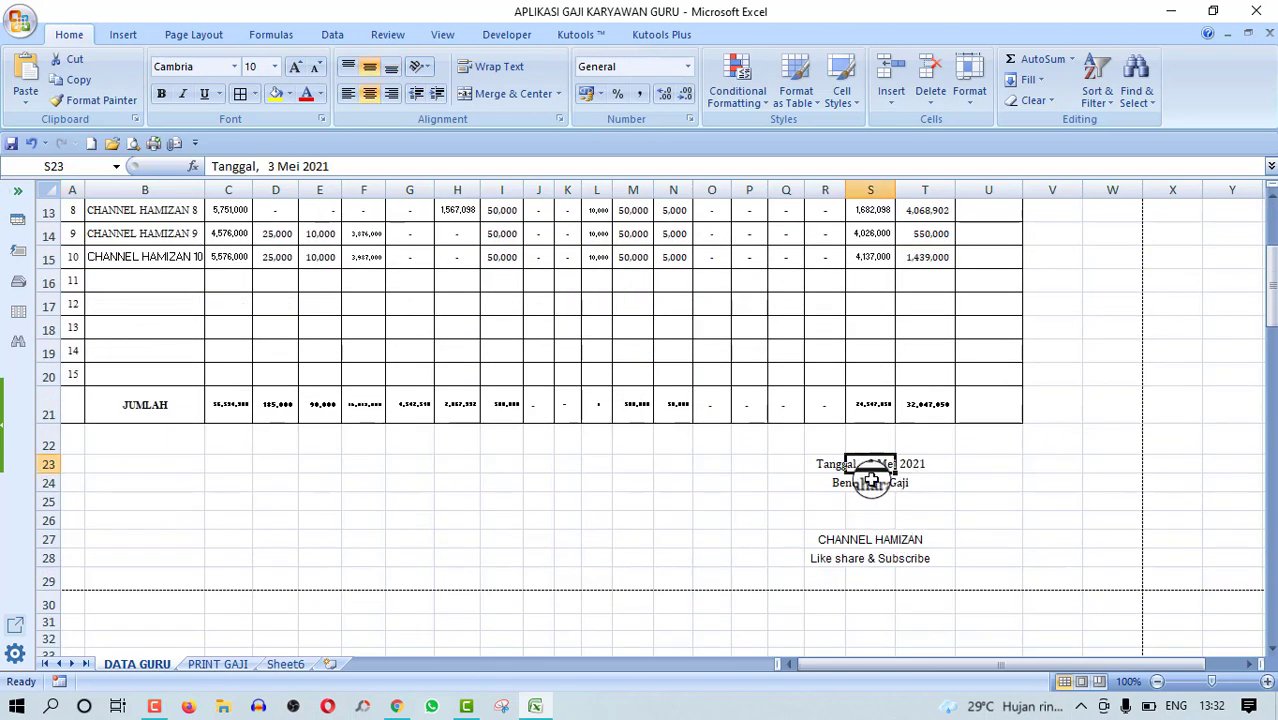
left_click(864, 539)
scroll(861, 398, "up", 4)
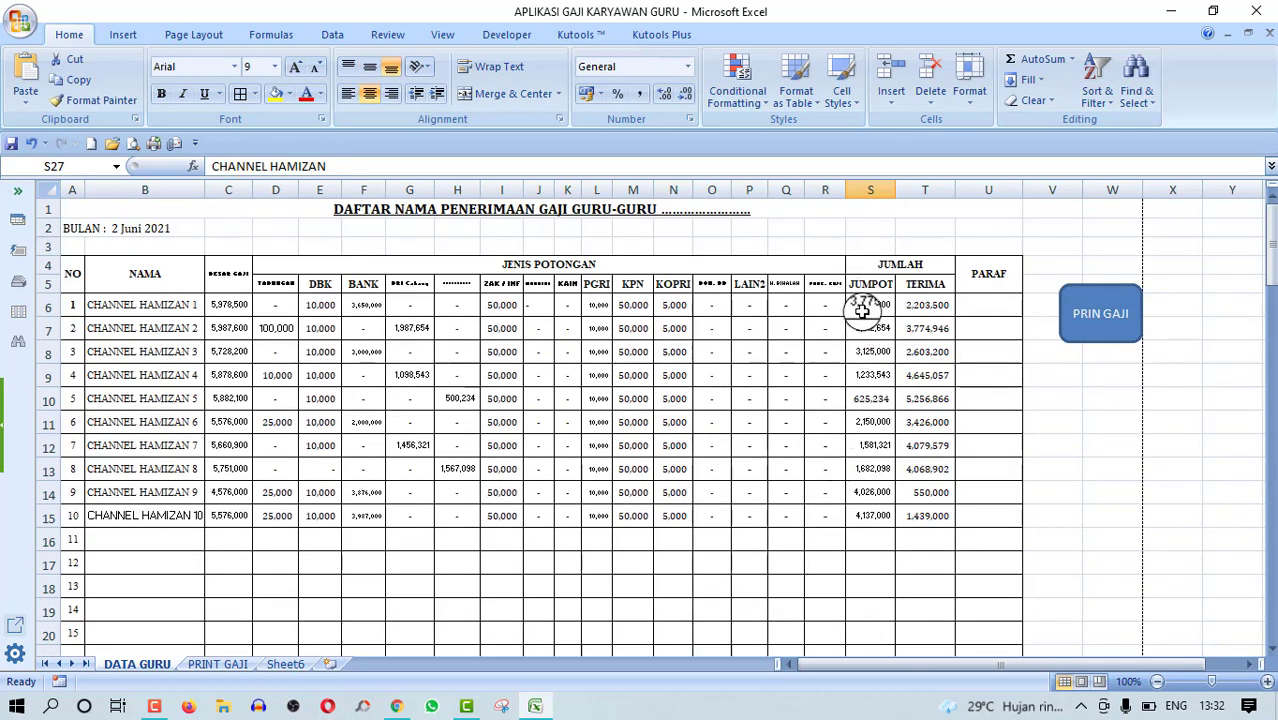
left_click(861, 309)
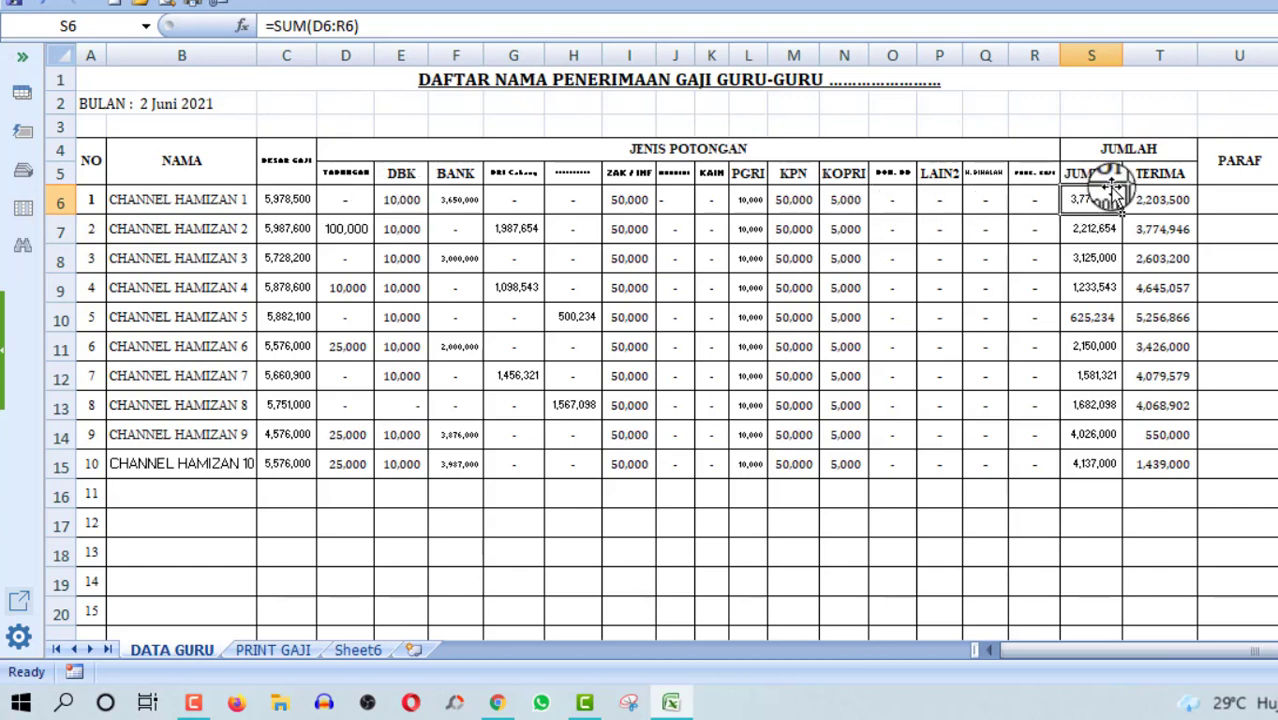
Check the TERIMA formula, then set JUMPOT cell S6 to =SUM(D6:R6).
left_click(1172, 173)
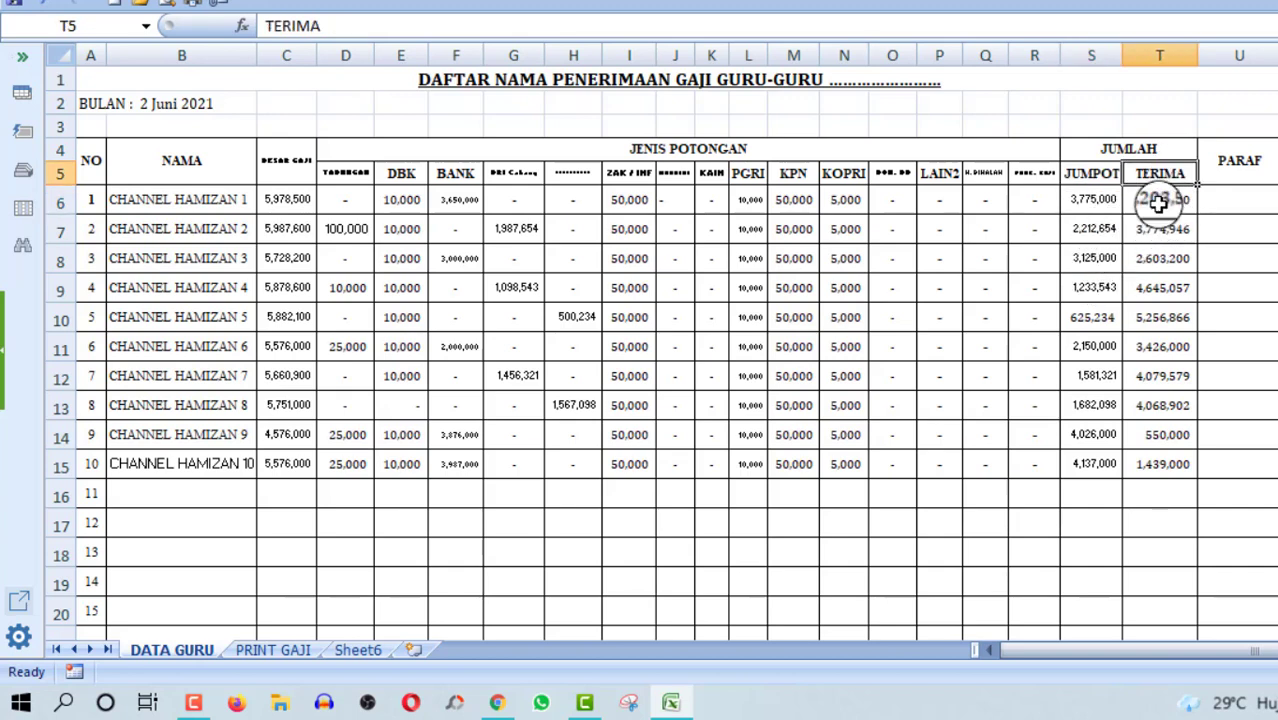
left_click(1158, 202)
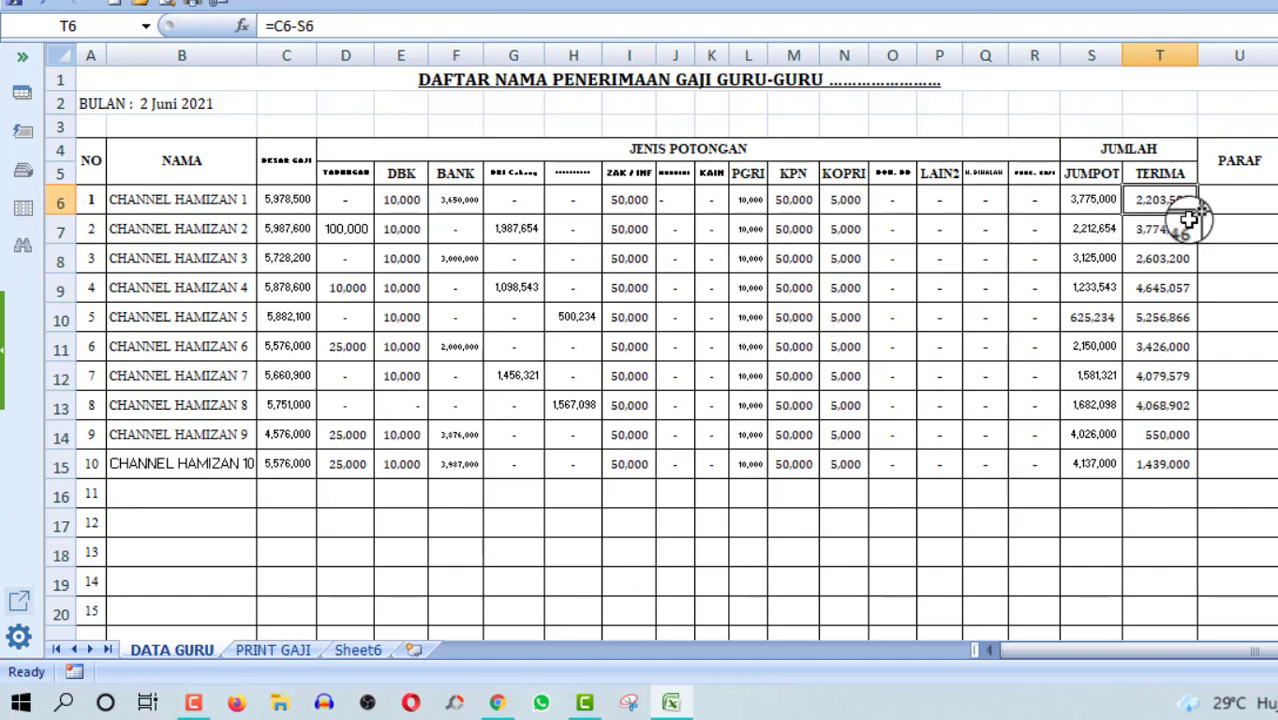
left_click(1218, 378)
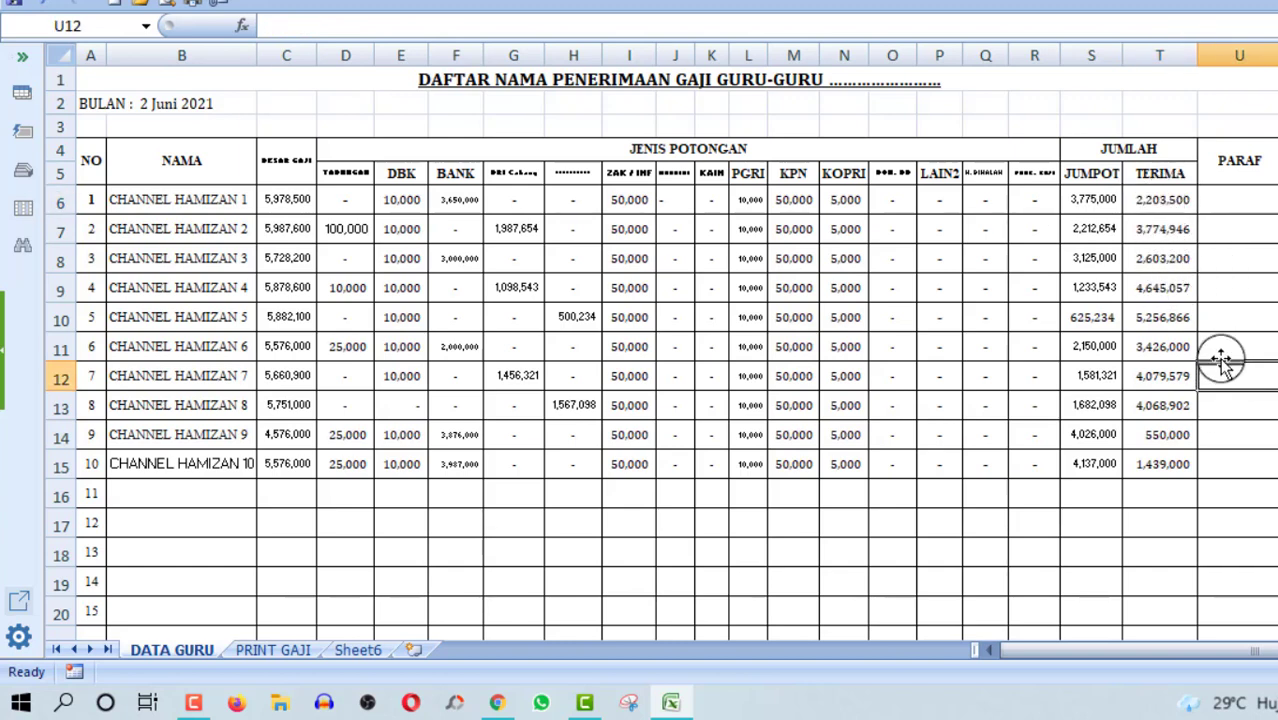
left_click(1095, 198)
type("=SUM")
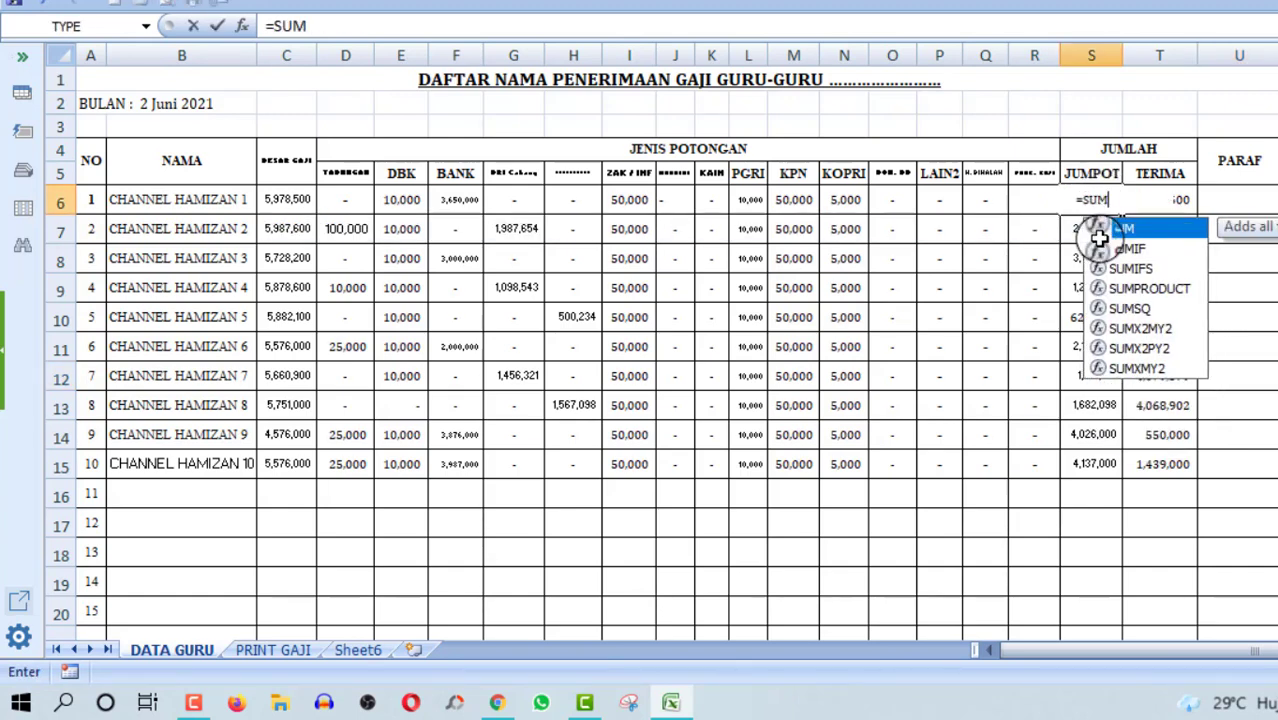
type("(")
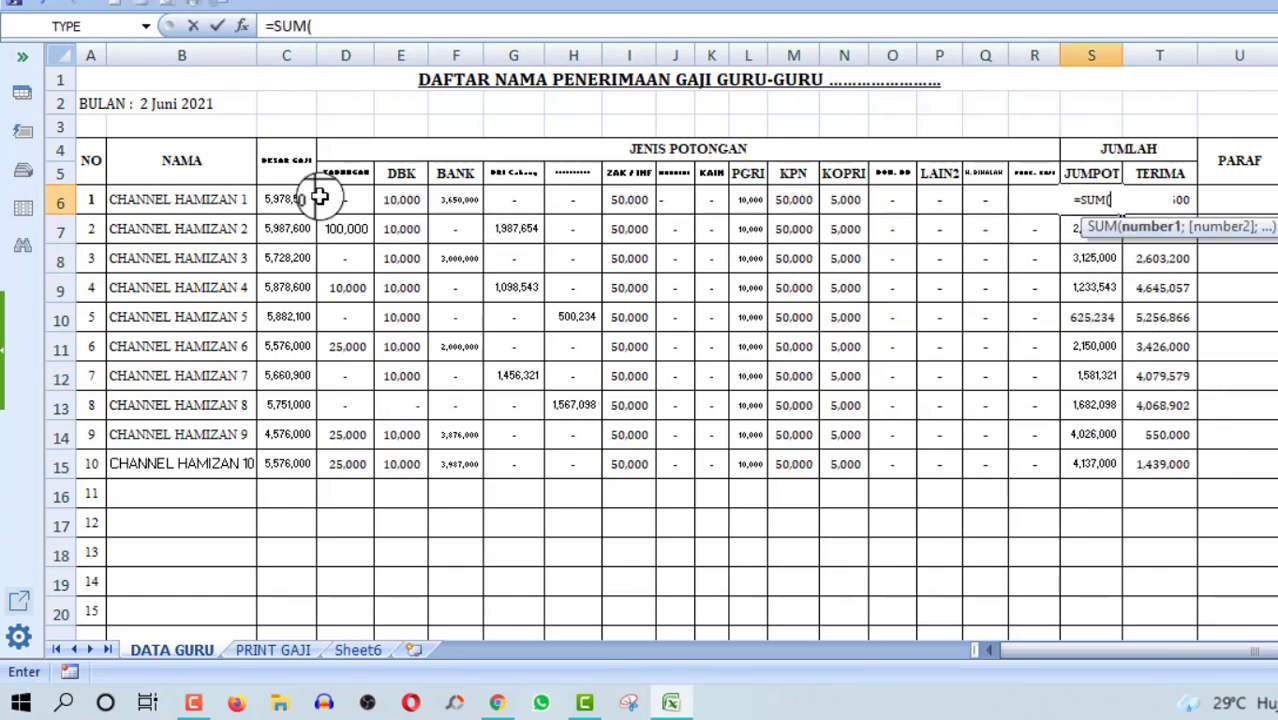
left_click(333, 200)
left_click_drag(333, 200, 1042, 199)
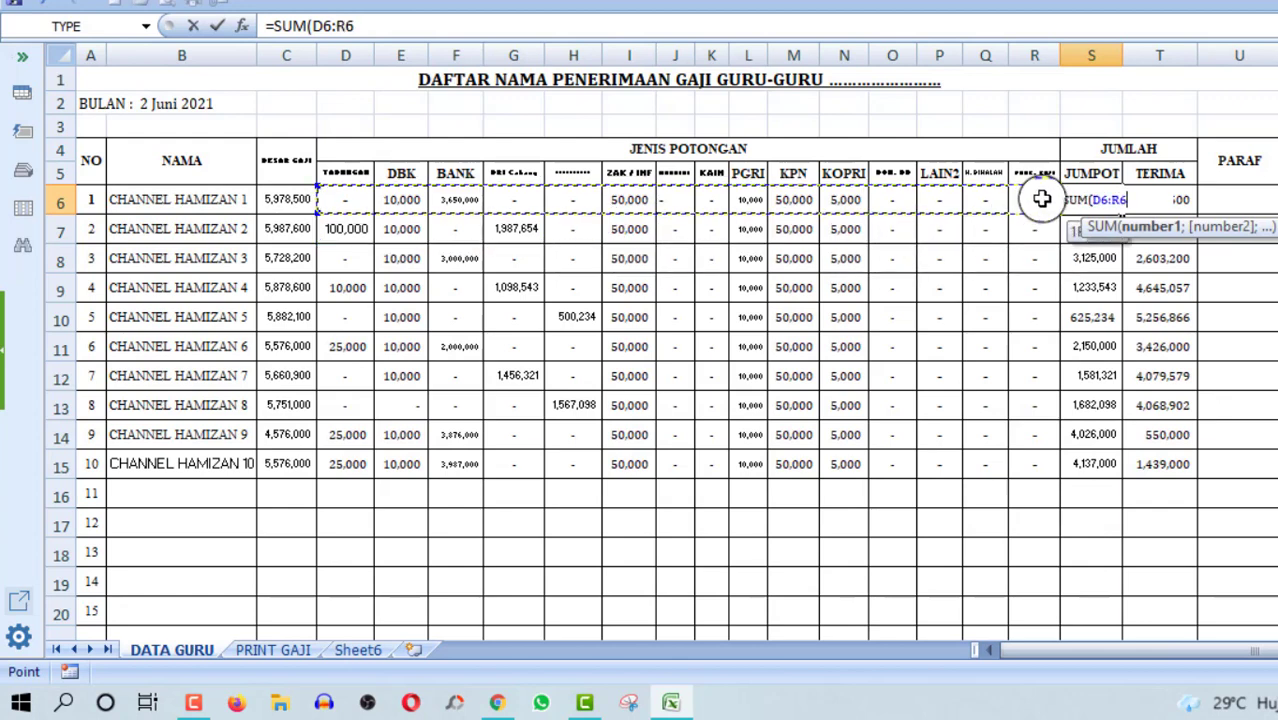
key("Return")
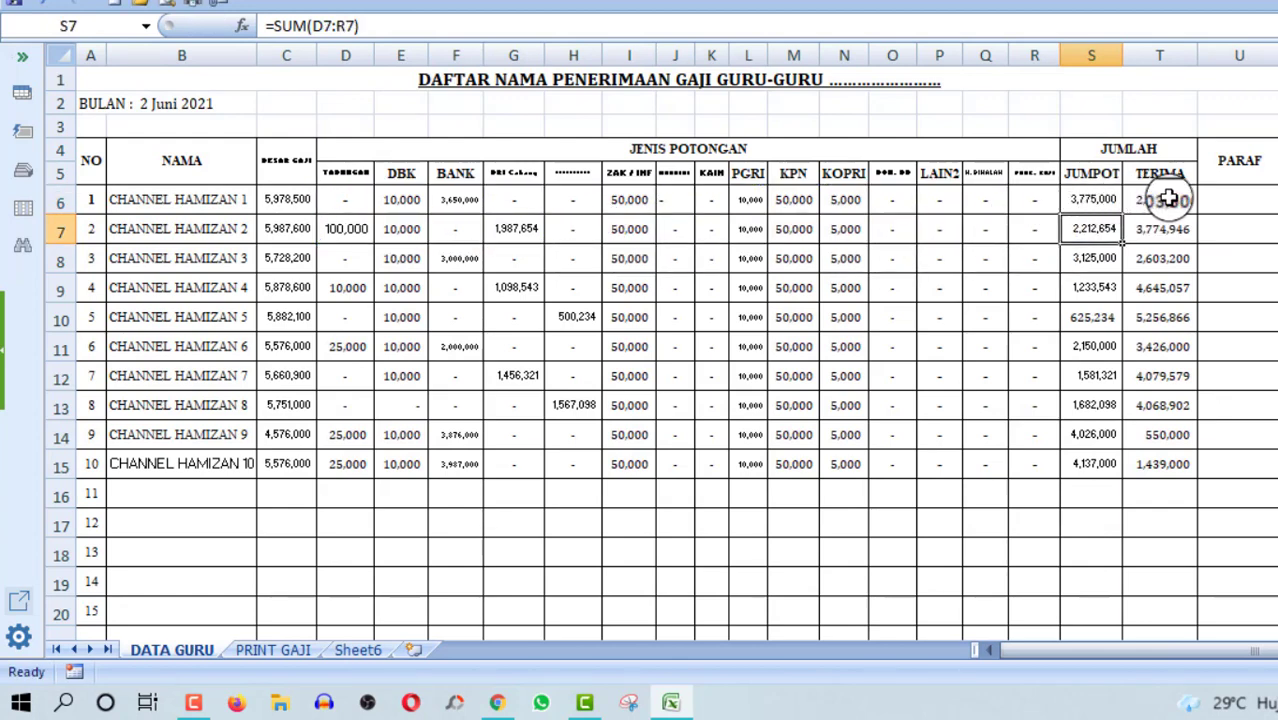
Set TERIMA cell T6 to =C6-S6 and fill both formulas down through row 15.
left_click(1168, 198)
type("=")
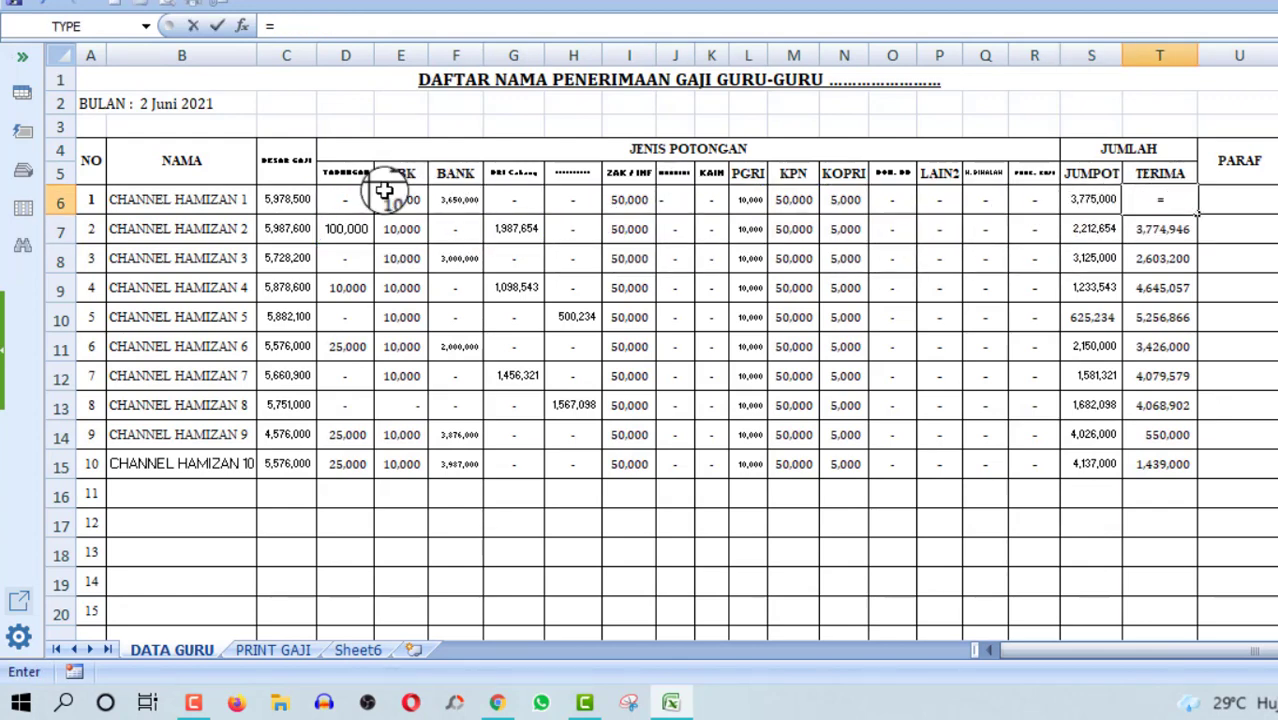
left_click(273, 200)
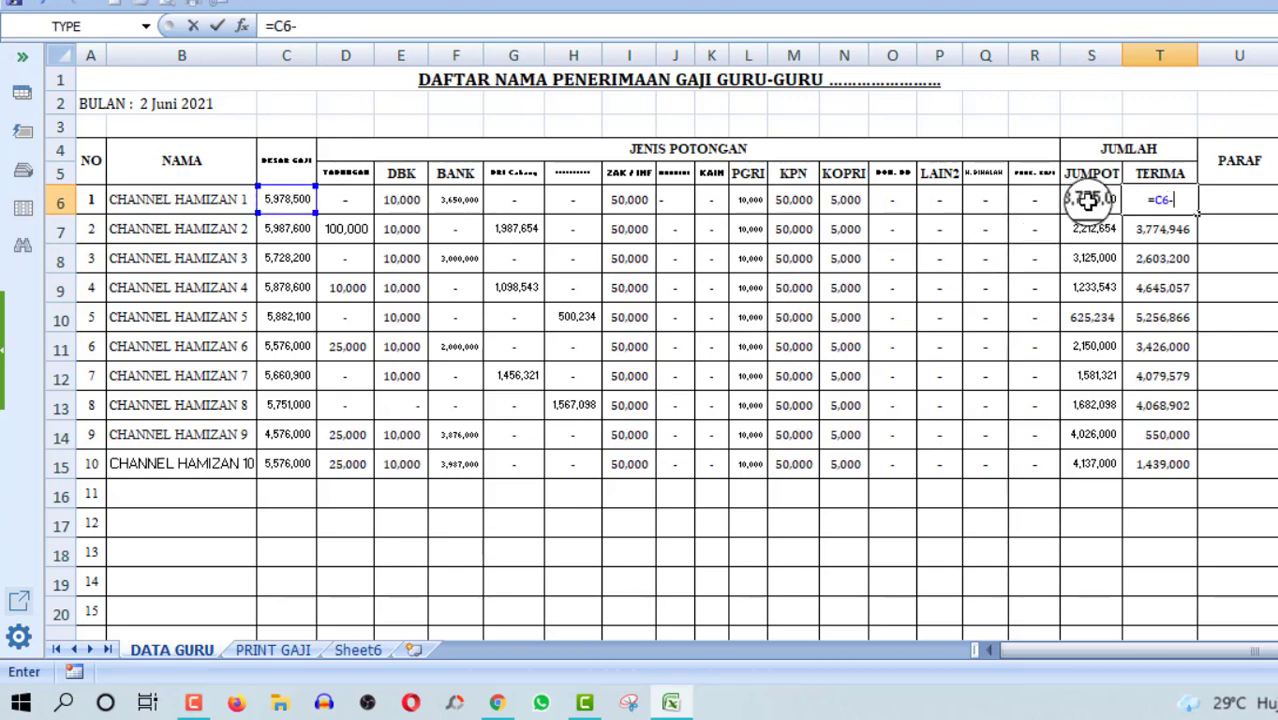
key("Return")
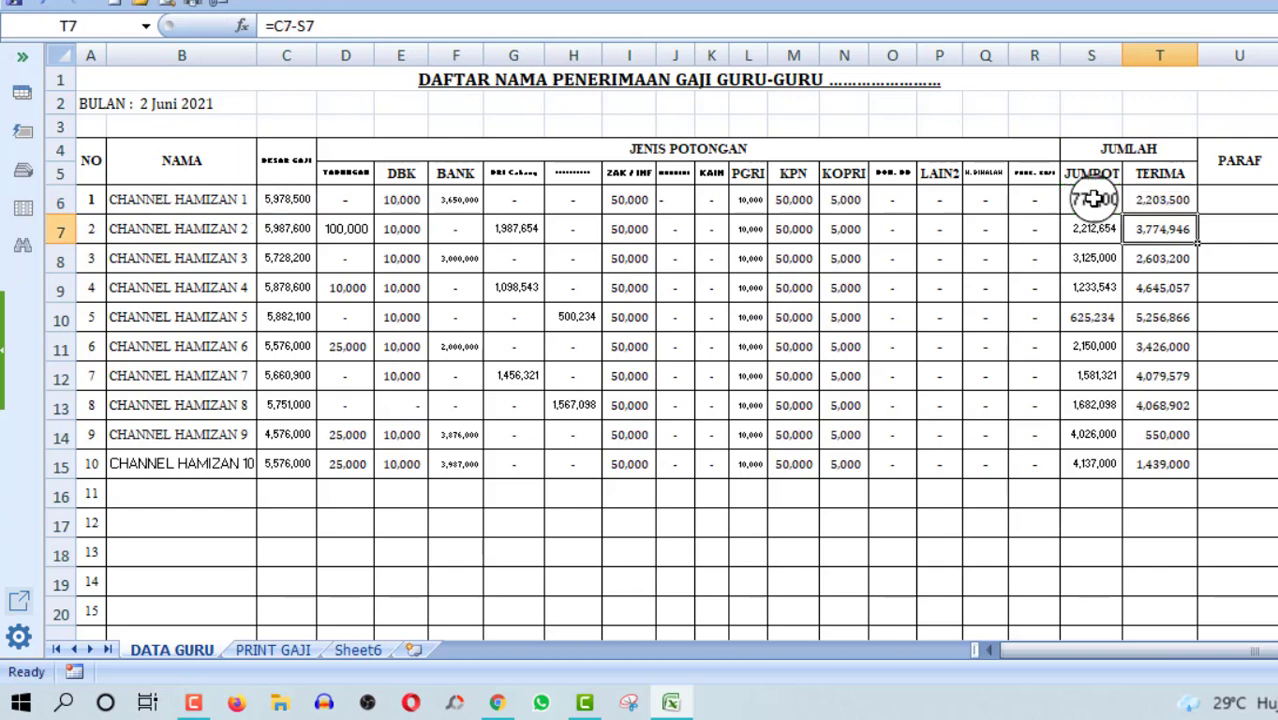
mouse_move(1094, 199)
left_mouse_down()
mouse_move(1160, 200)
mouse_move(1172, 465)
left_mouse_up()
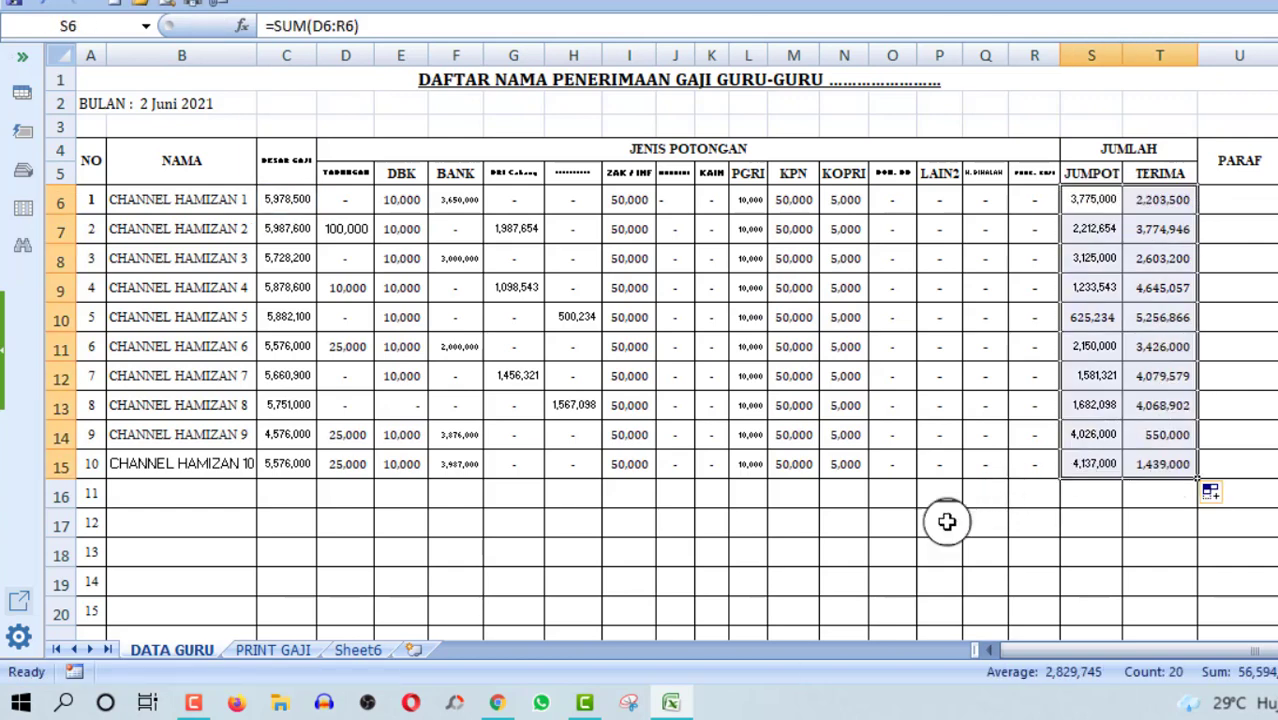
left_click(880, 536)
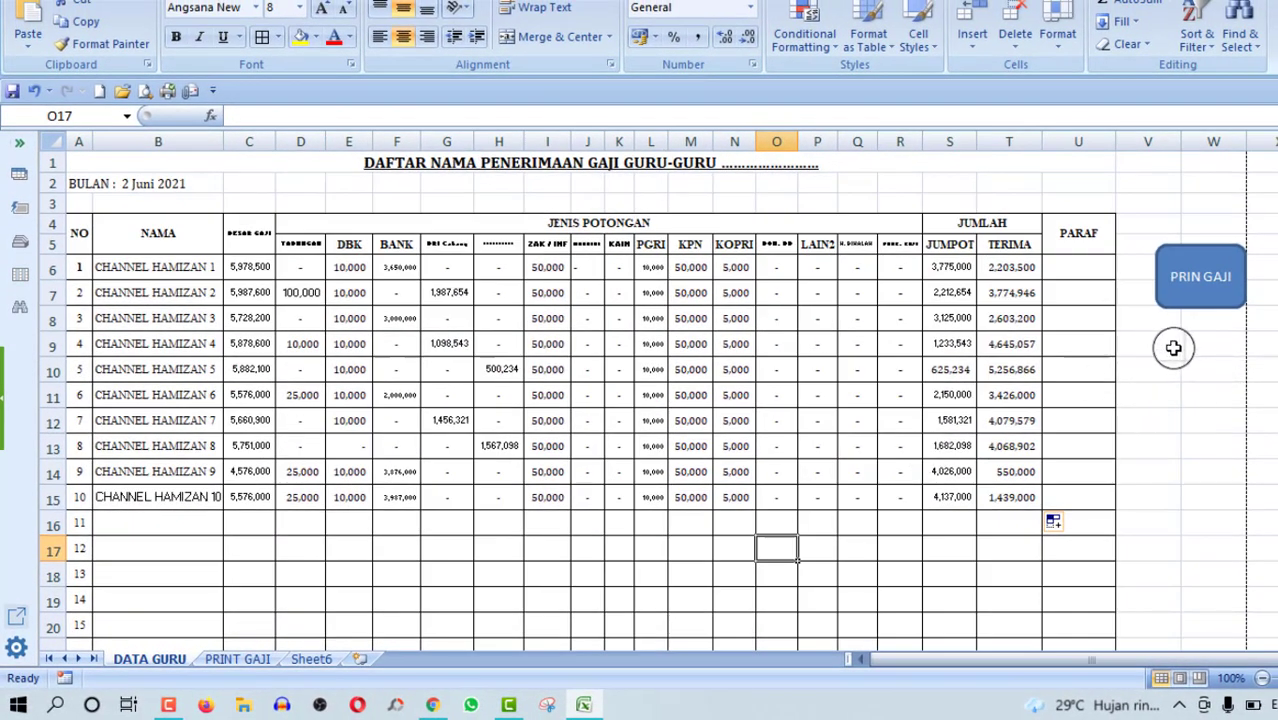
left_click(1198, 306)
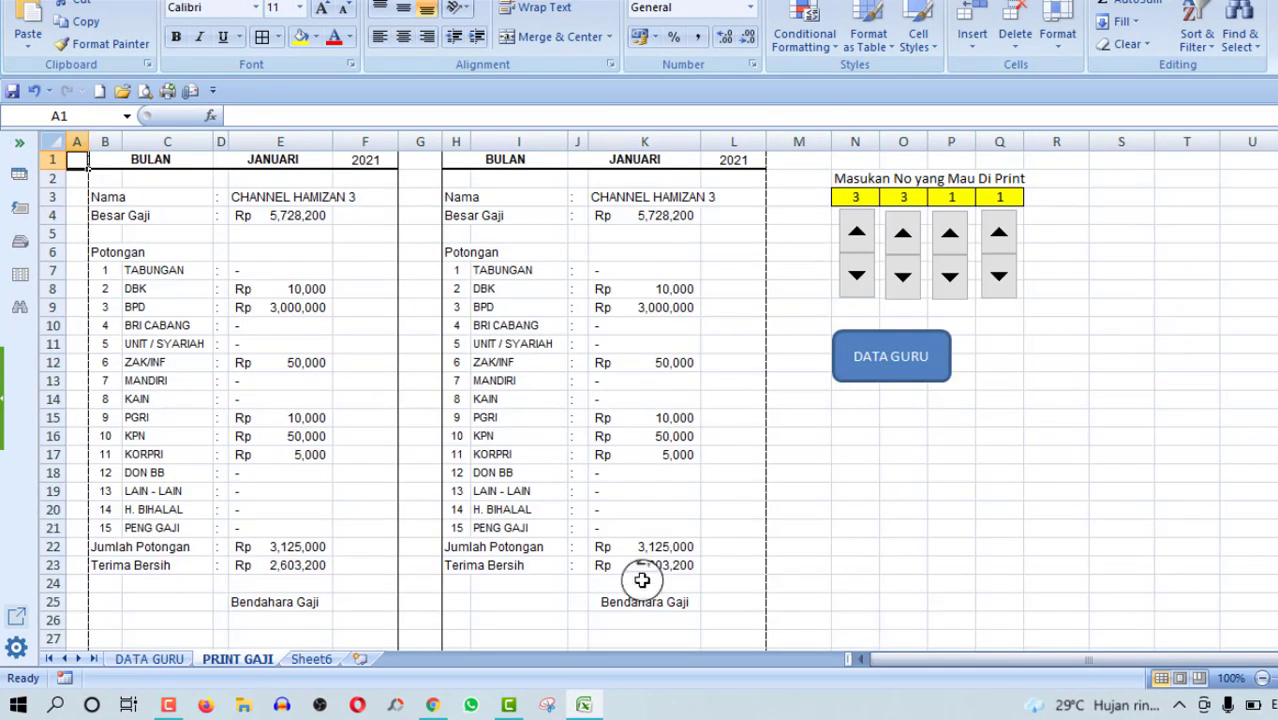
left_click(148, 659)
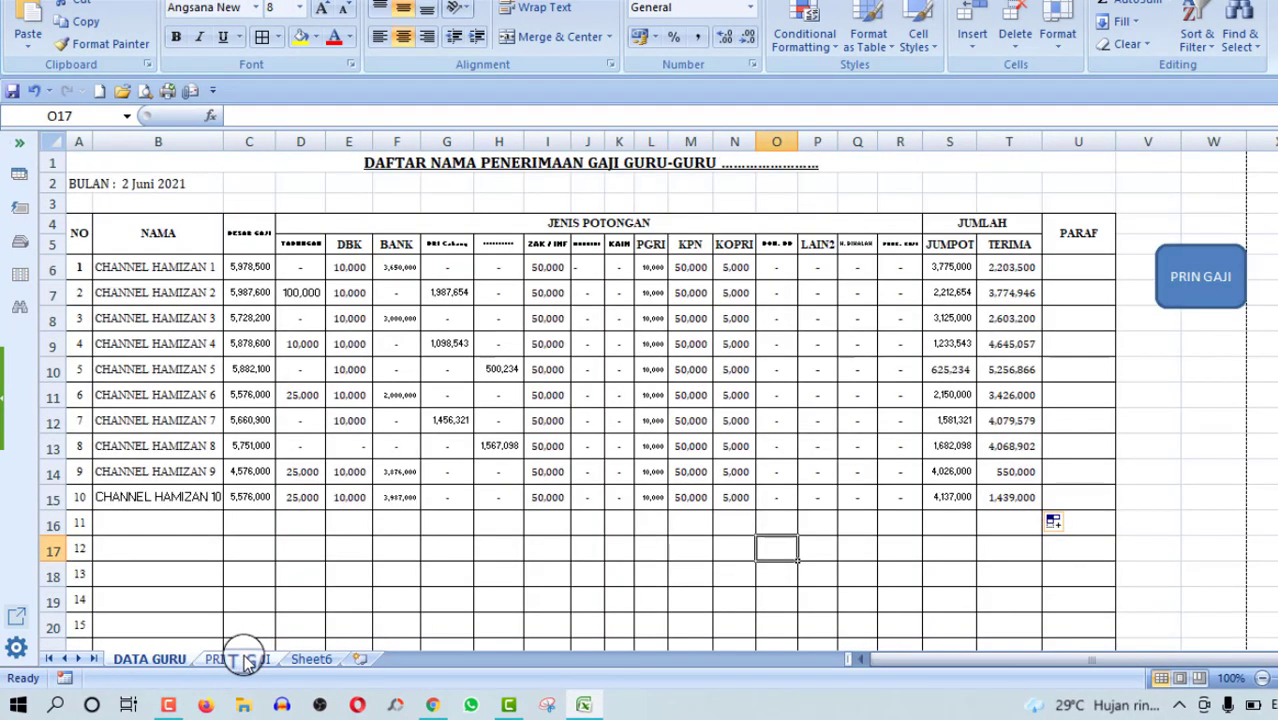
left_click(245, 660)
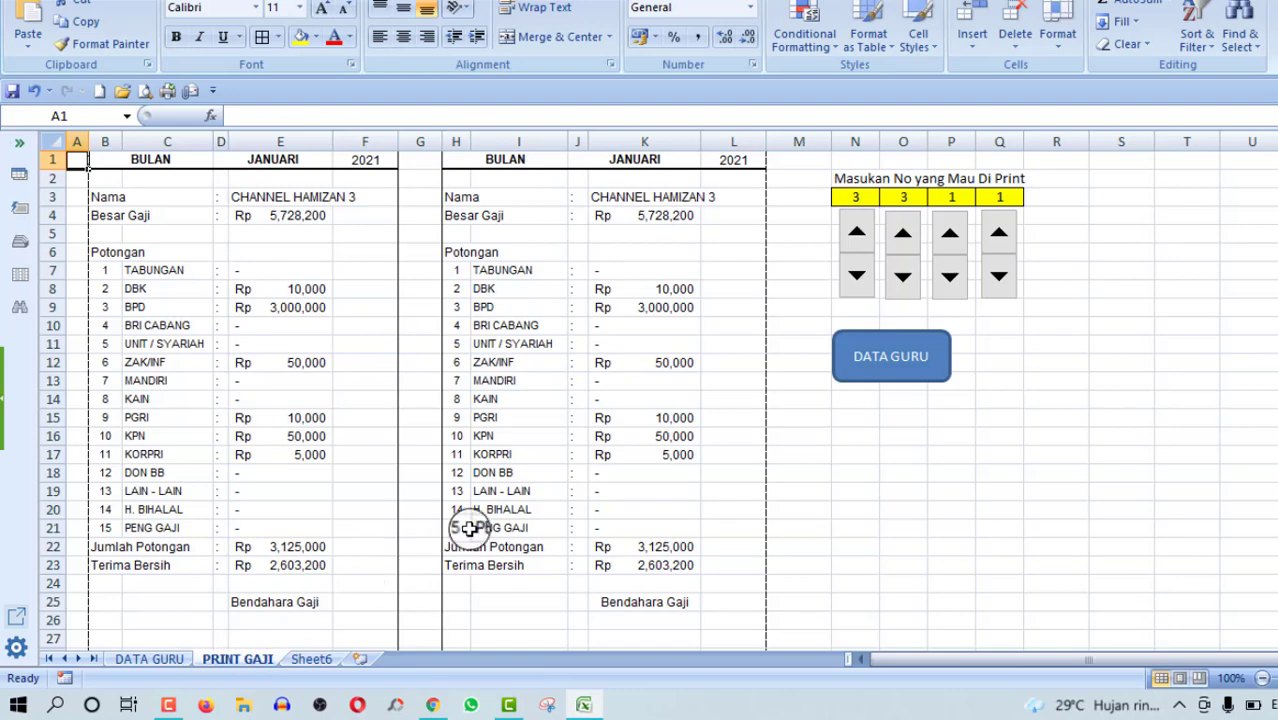
left_click(172, 660)
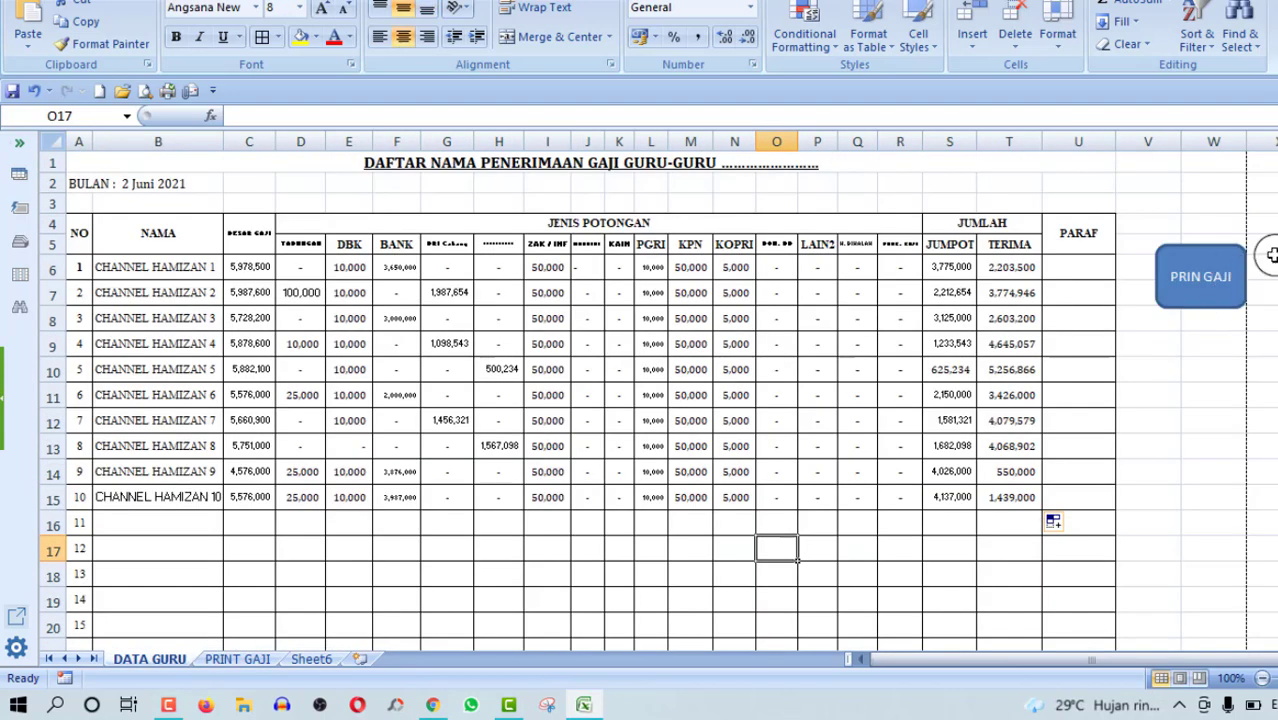
left_click(1212, 303)
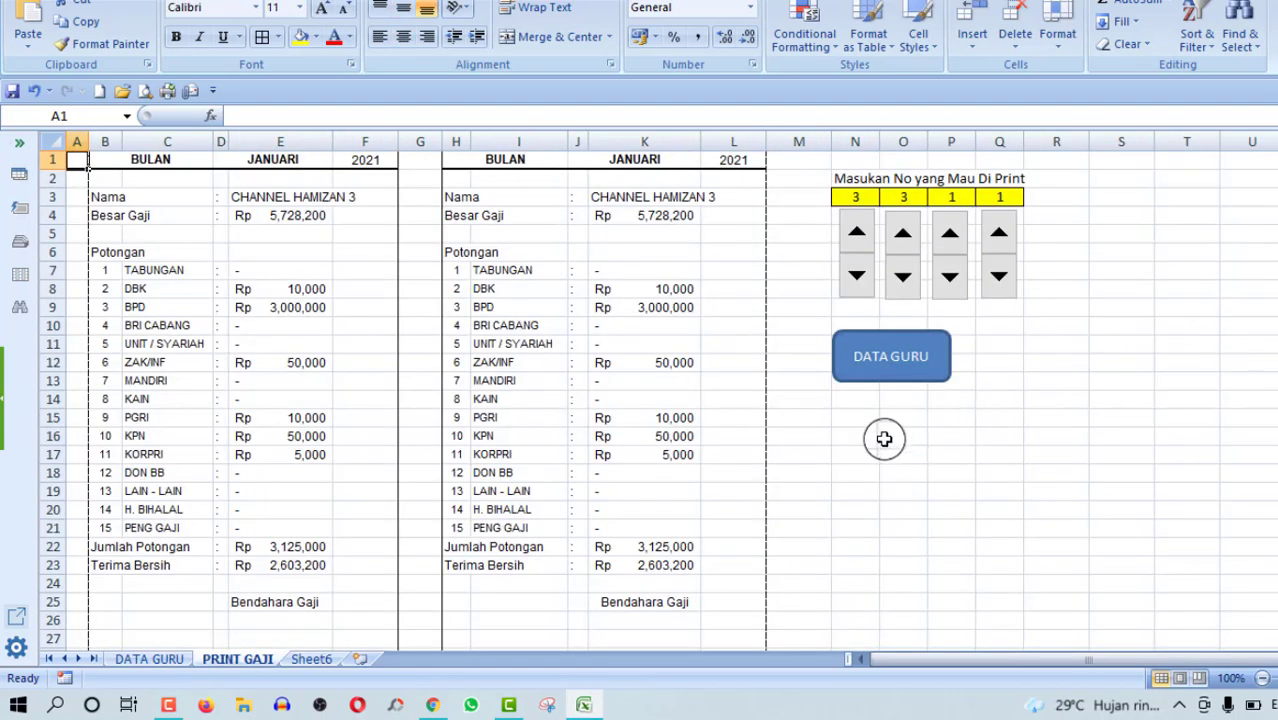
left_click(885, 418)
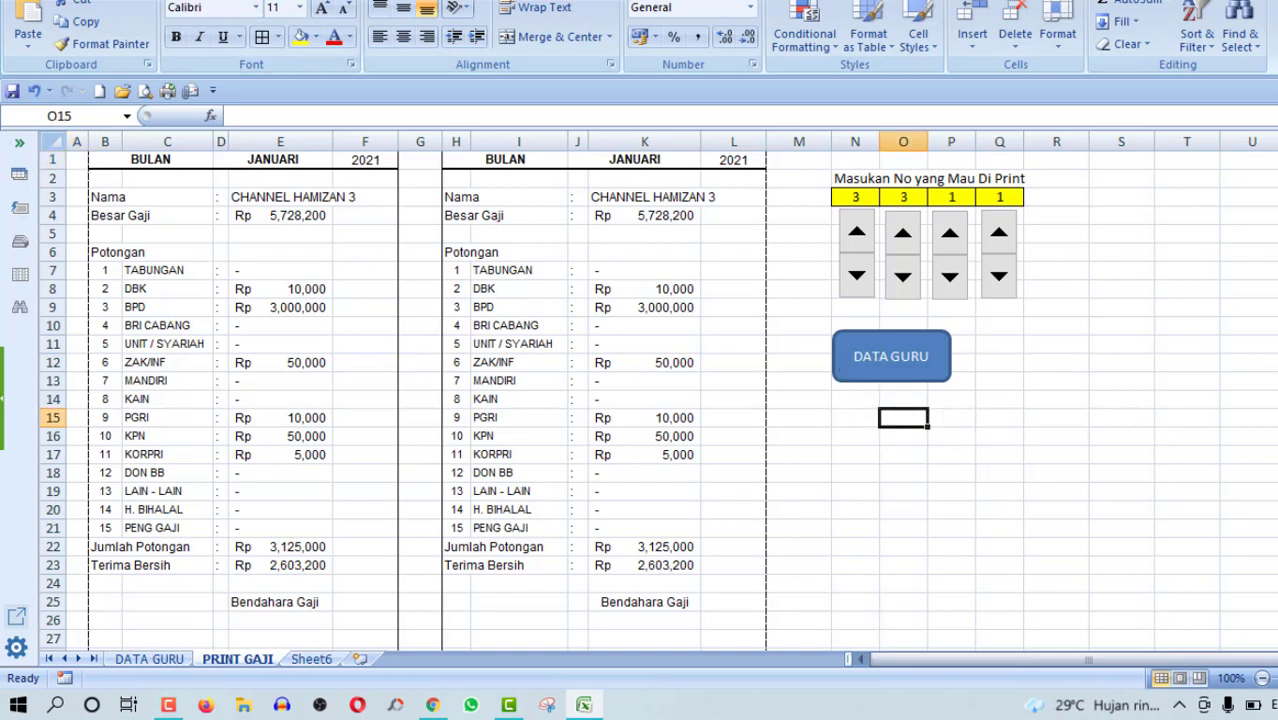
left_click(110, 0)
Draw a rounded rectangle right of DATA GURU and give it placeholder text 'JFKGKLH;'.
left_click(226, 48)
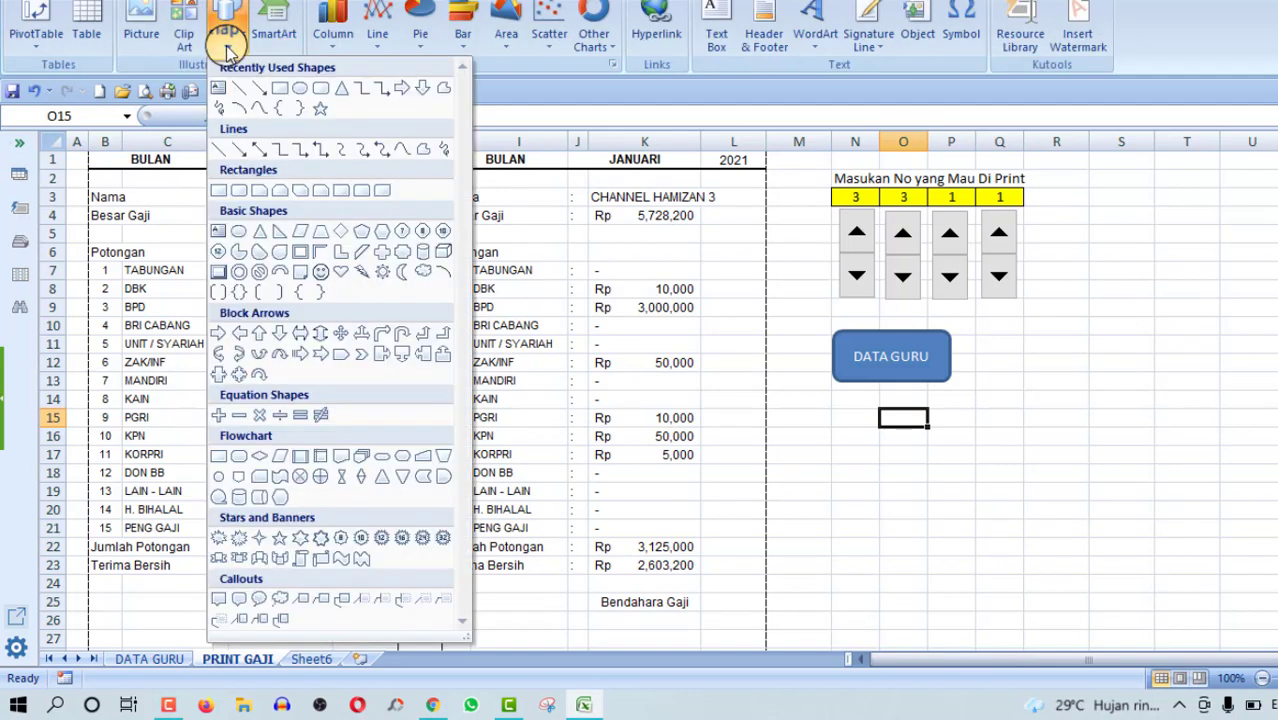
left_click(320, 88)
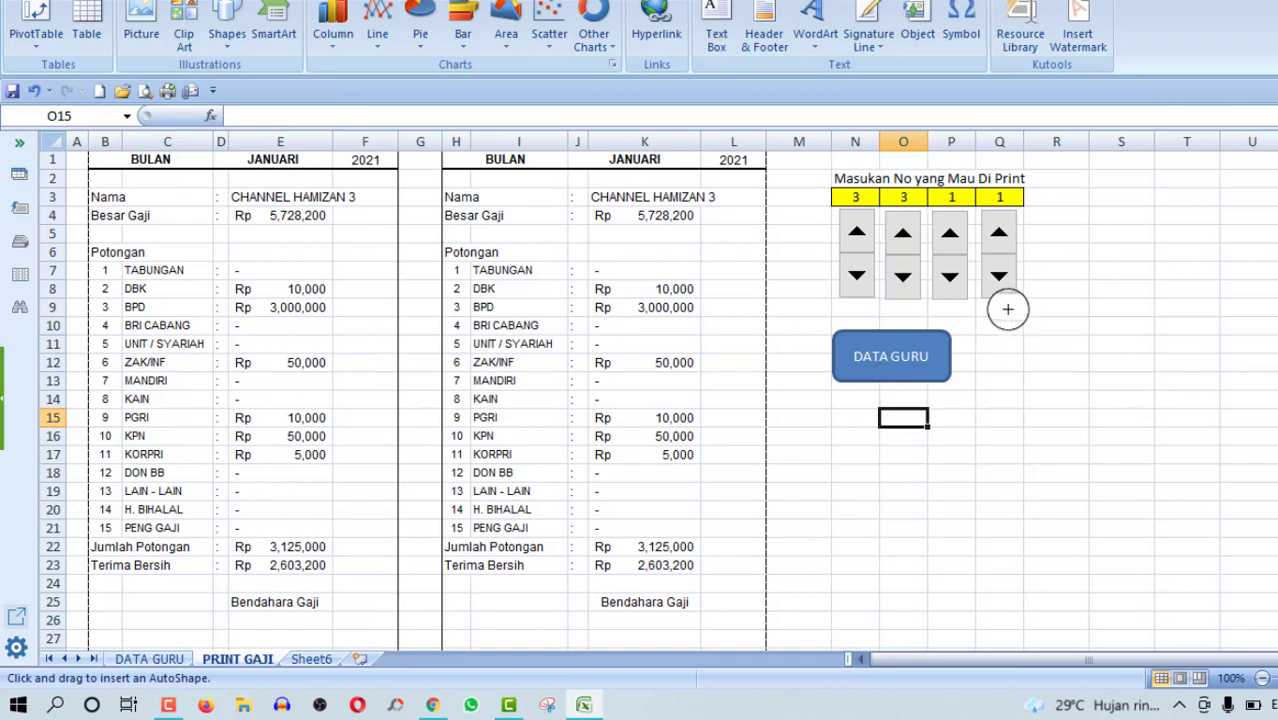
left_click_drag(969, 342, 1087, 392)
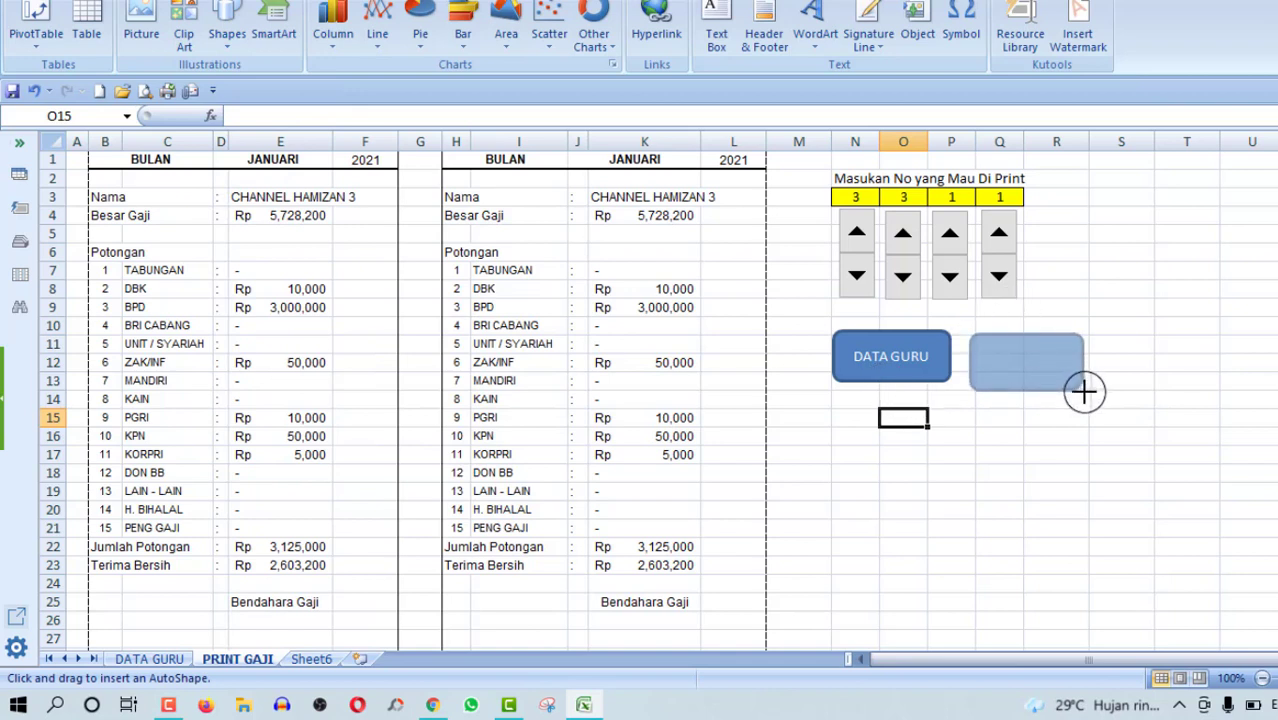
left_click_drag(1088, 394, 1089, 394)
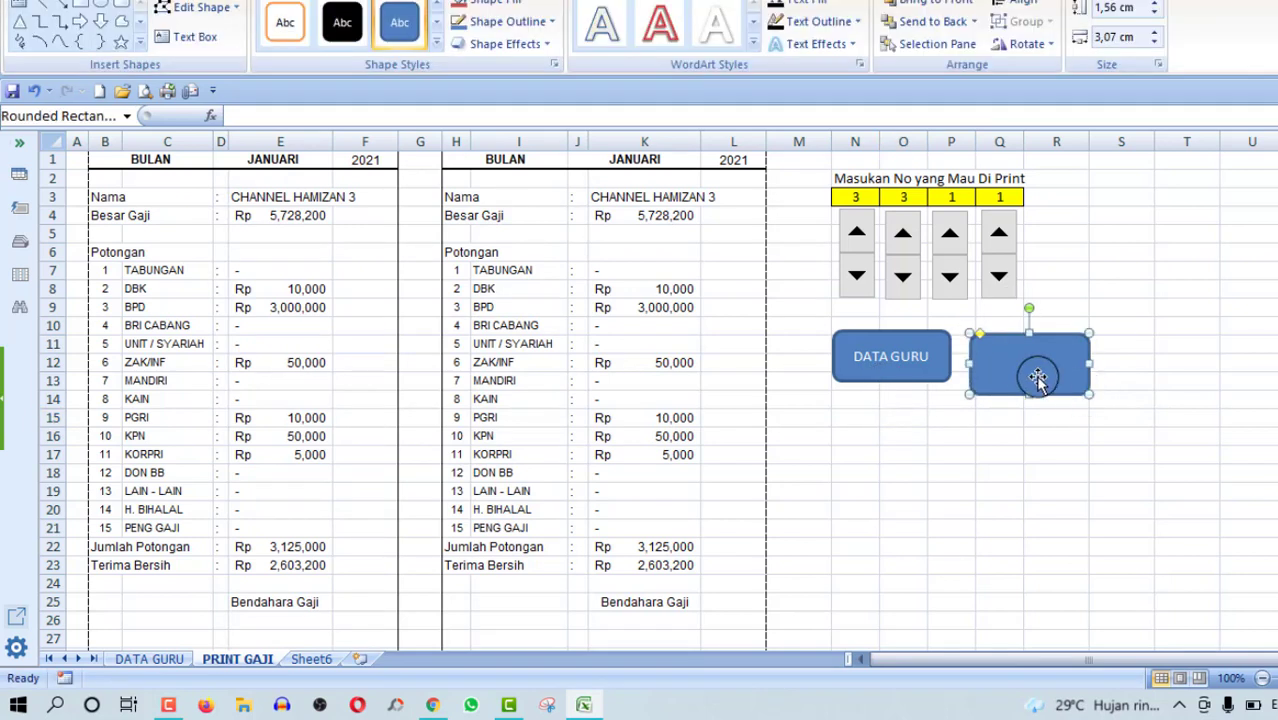
right_click(1016, 367)
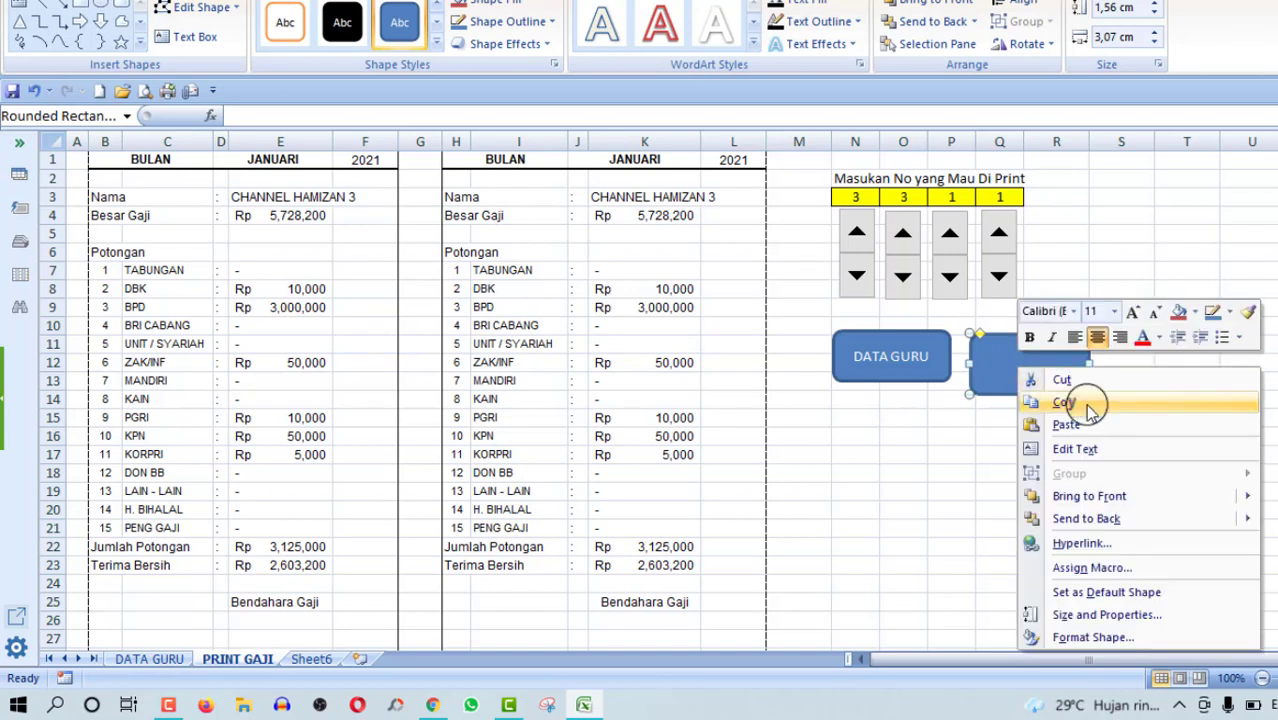
left_click(1088, 455)
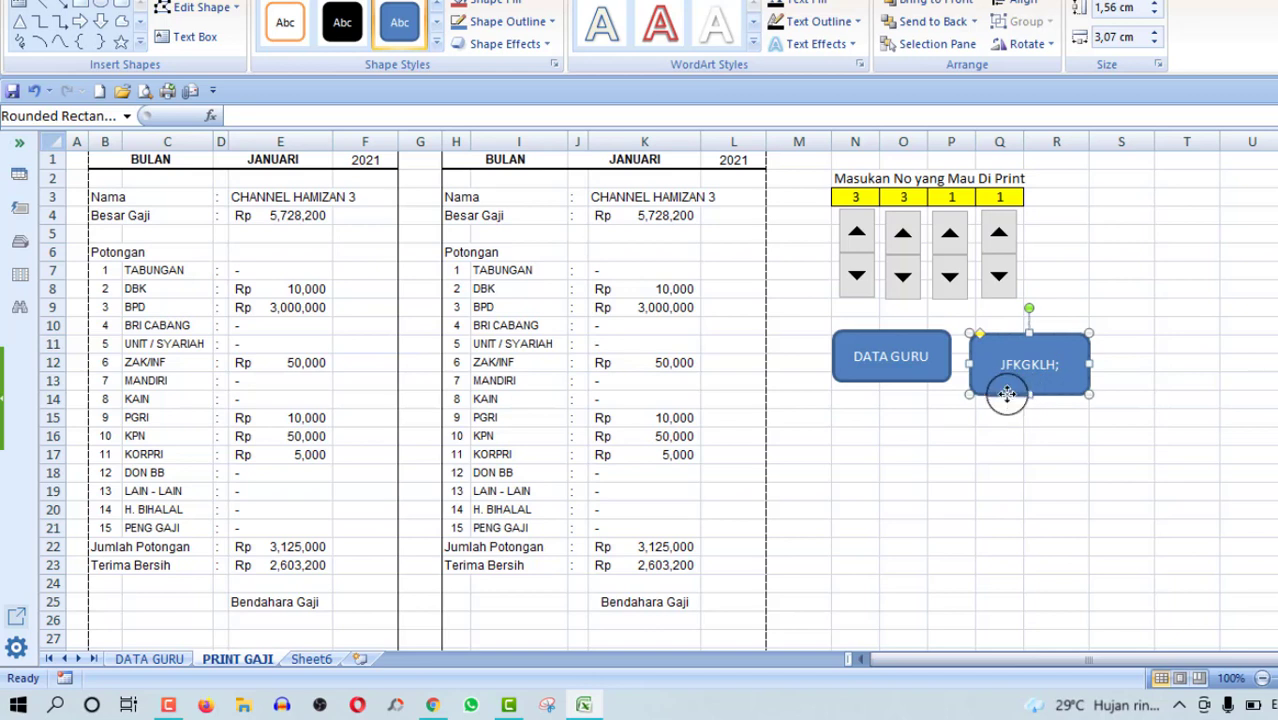
right_click(1007, 393)
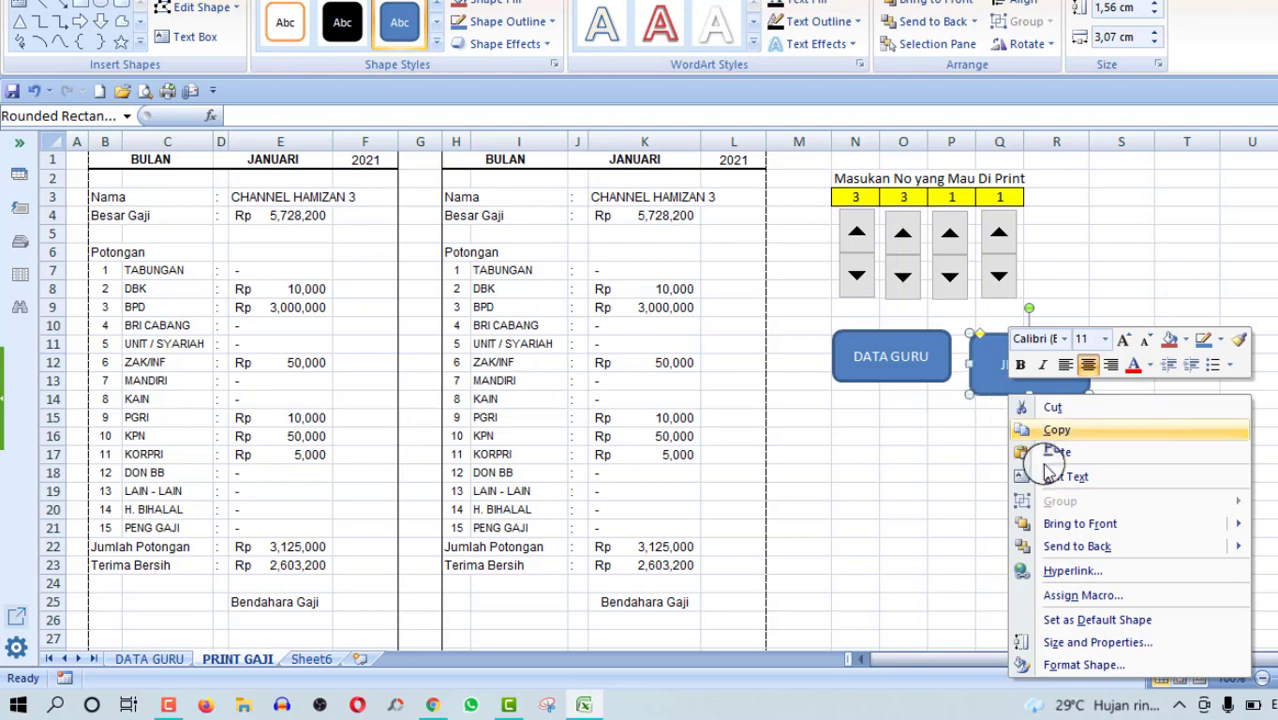
Hyperlink the placeholder shape to the DATA GURU sheet via Place in This Document.
left_click(1080, 576)
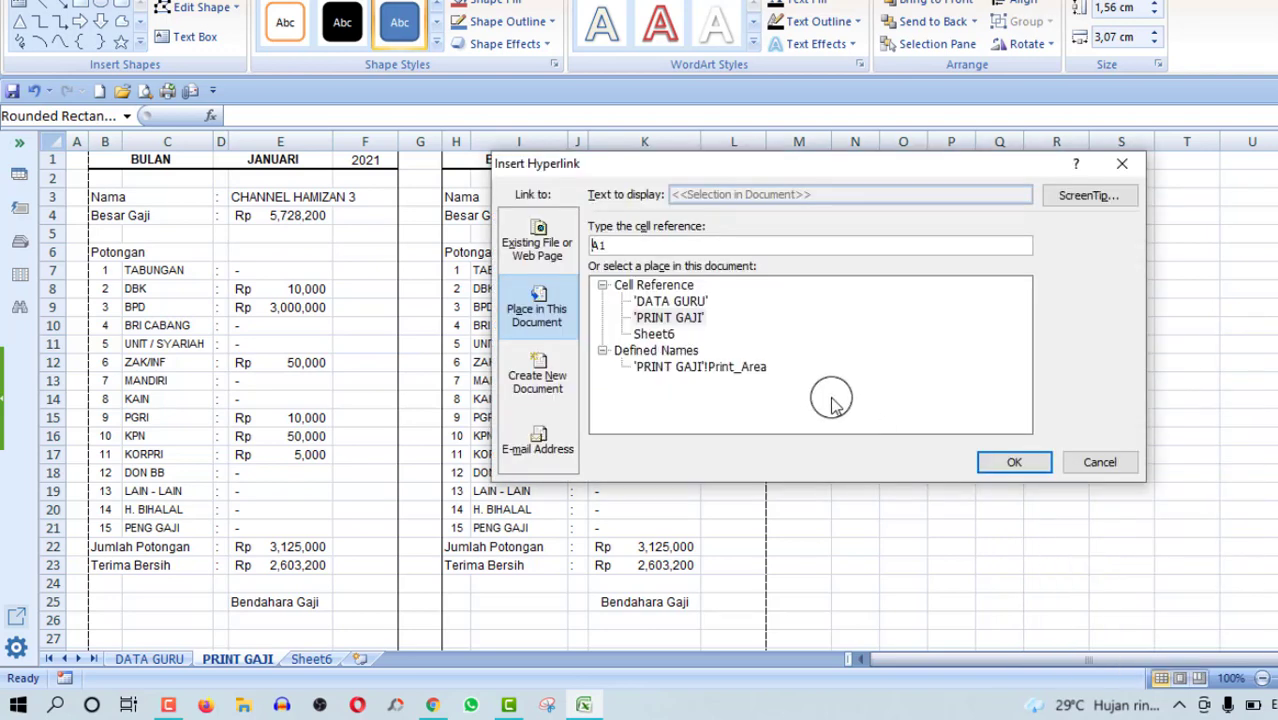
left_click(672, 302)
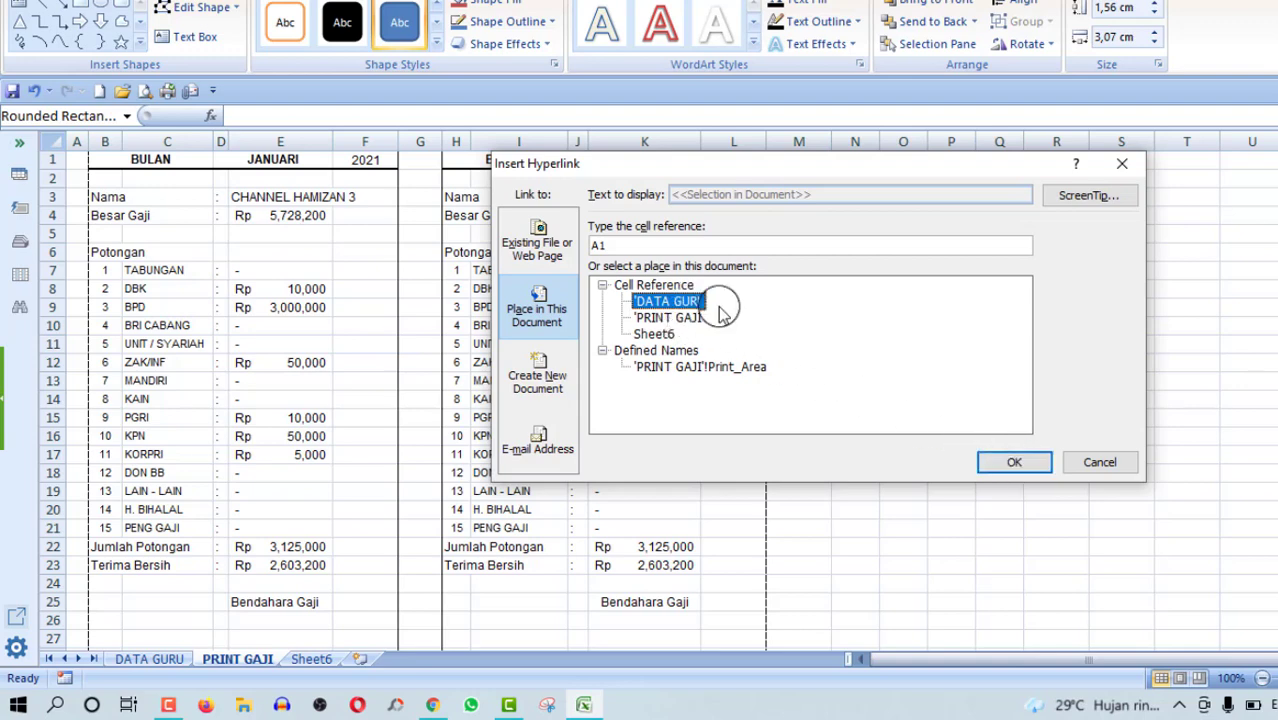
left_click(1035, 466)
Test the shape's link, return to PRINT GAJI, and delete the placeholder rectangle.
left_click(1075, 490)
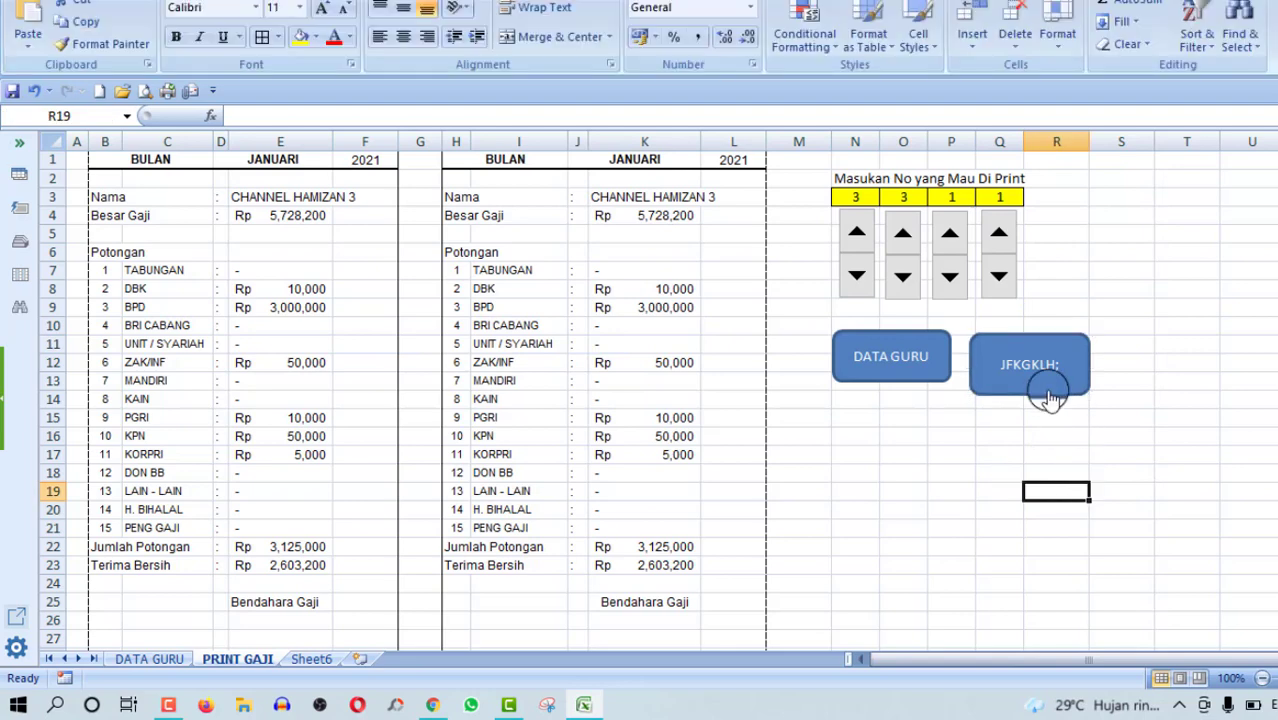
left_click(1038, 380)
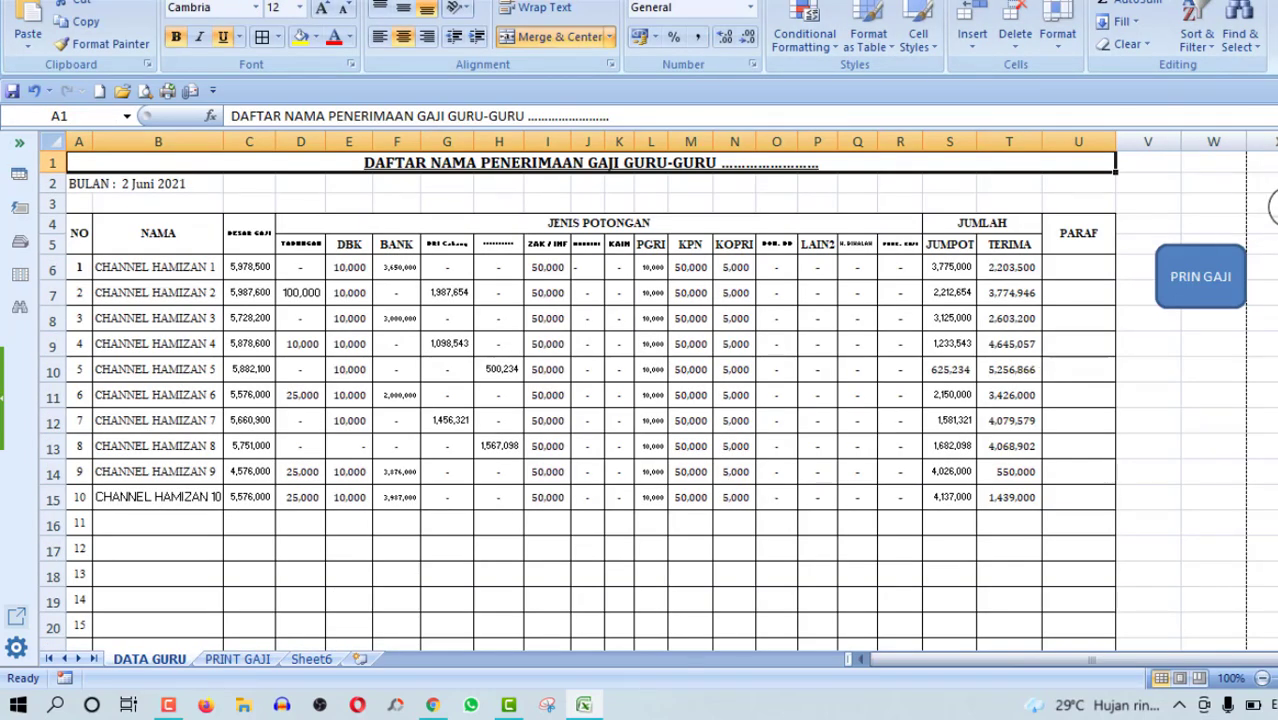
left_click(1218, 276)
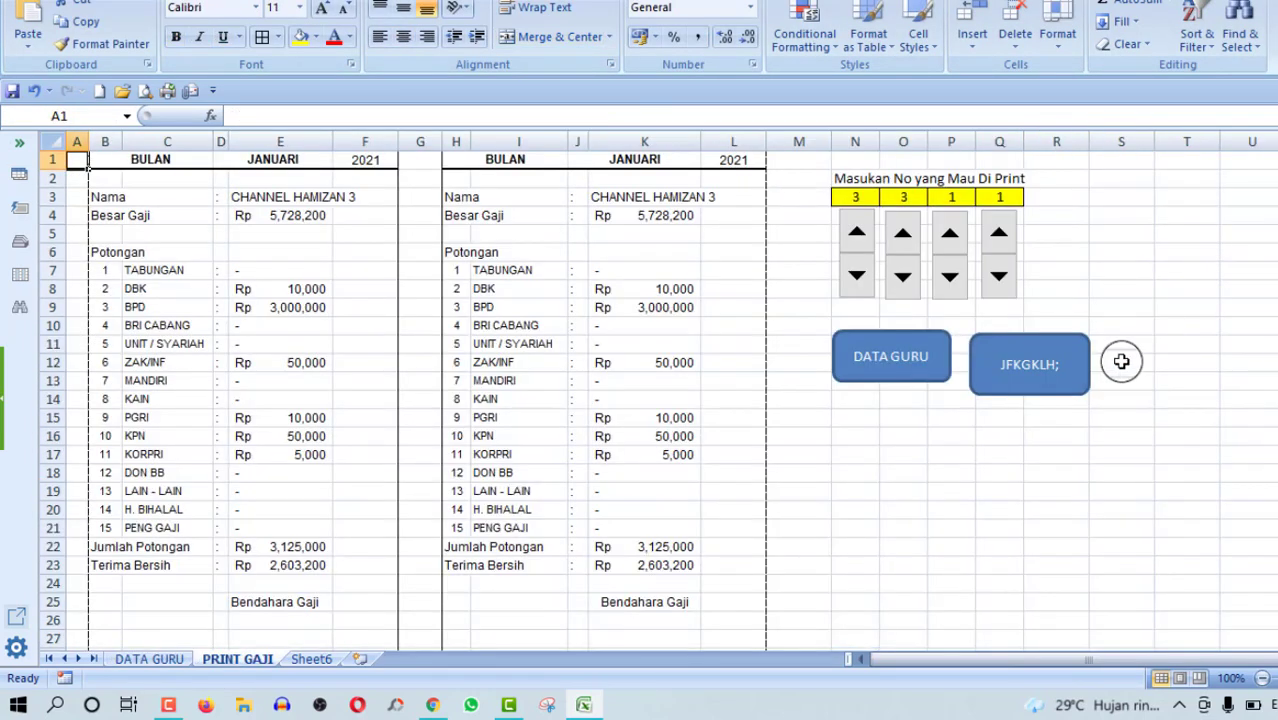
right_click(1065, 400)
key("Escape")
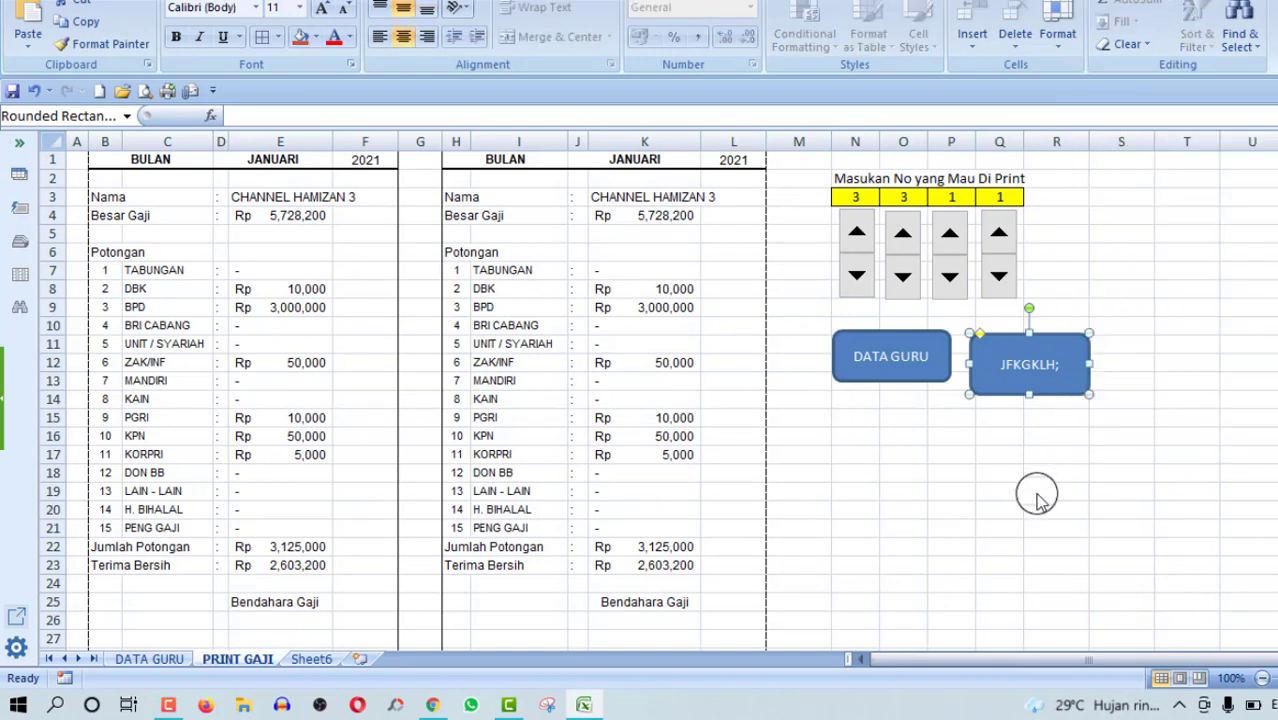
key("Delete")
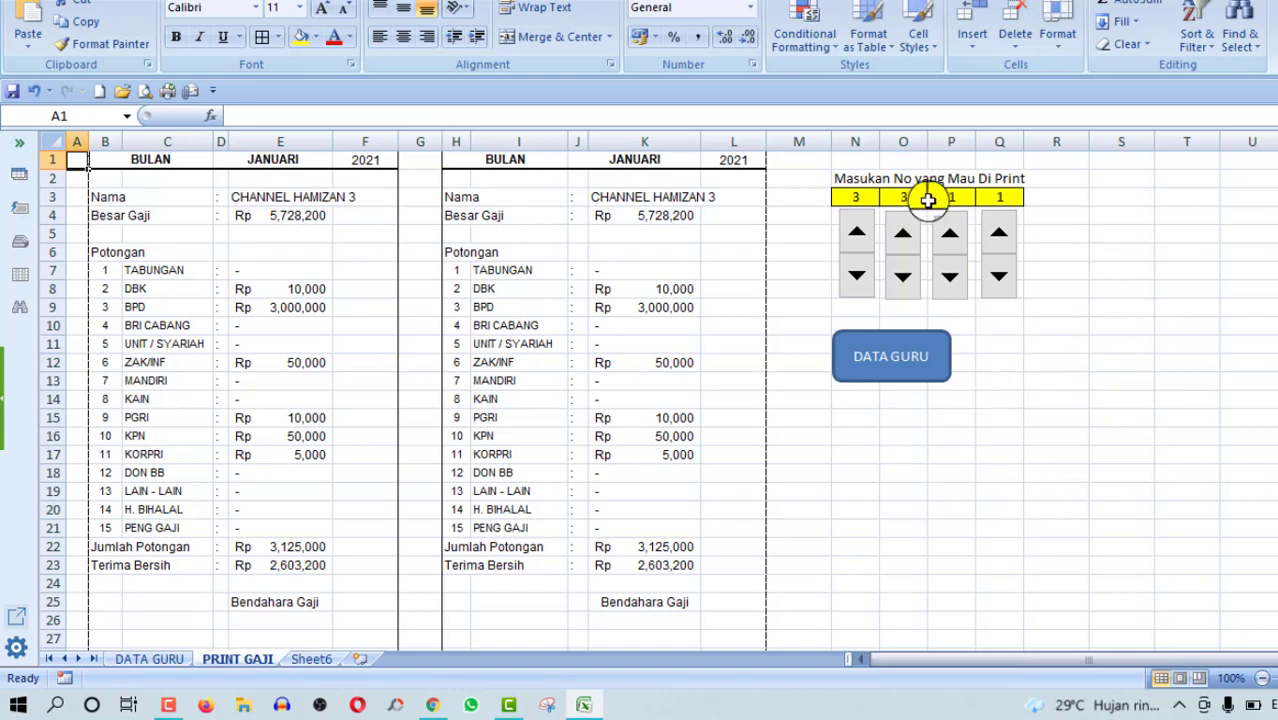
Step the left slip's teacher number in N3 up and back down with the spinner arrows.
left_click(852, 196)
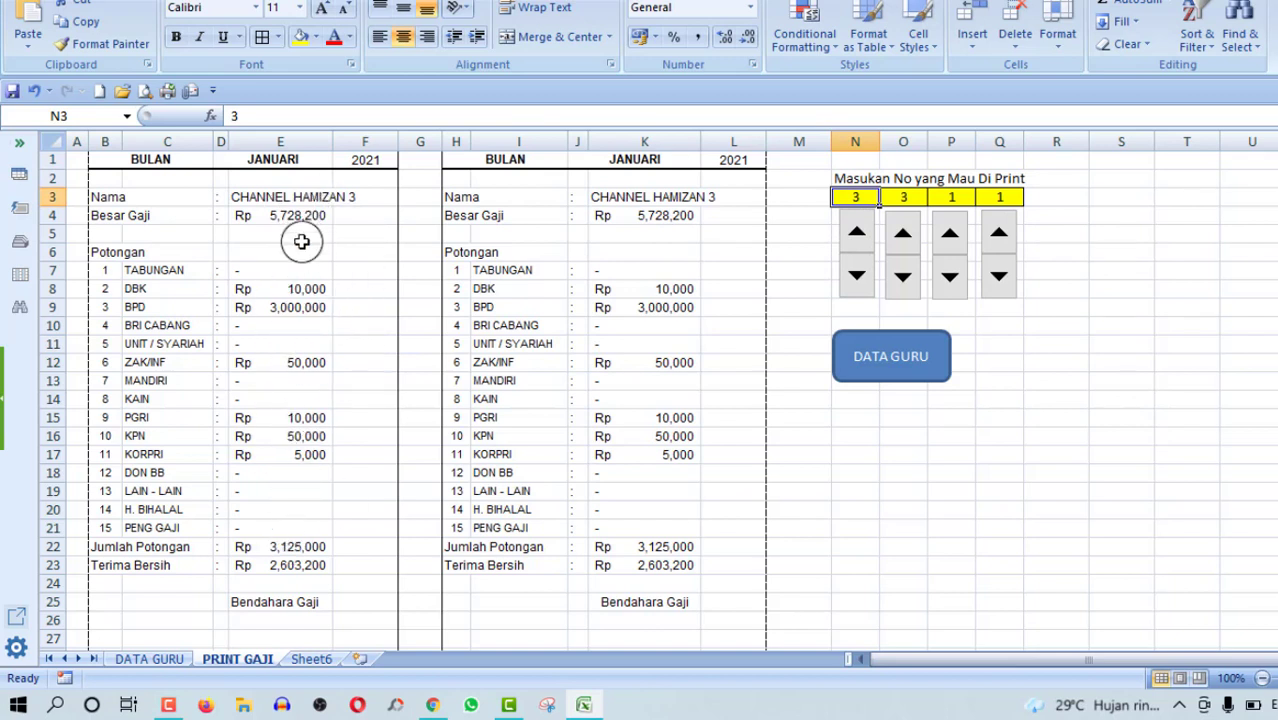
left_click(857, 233)
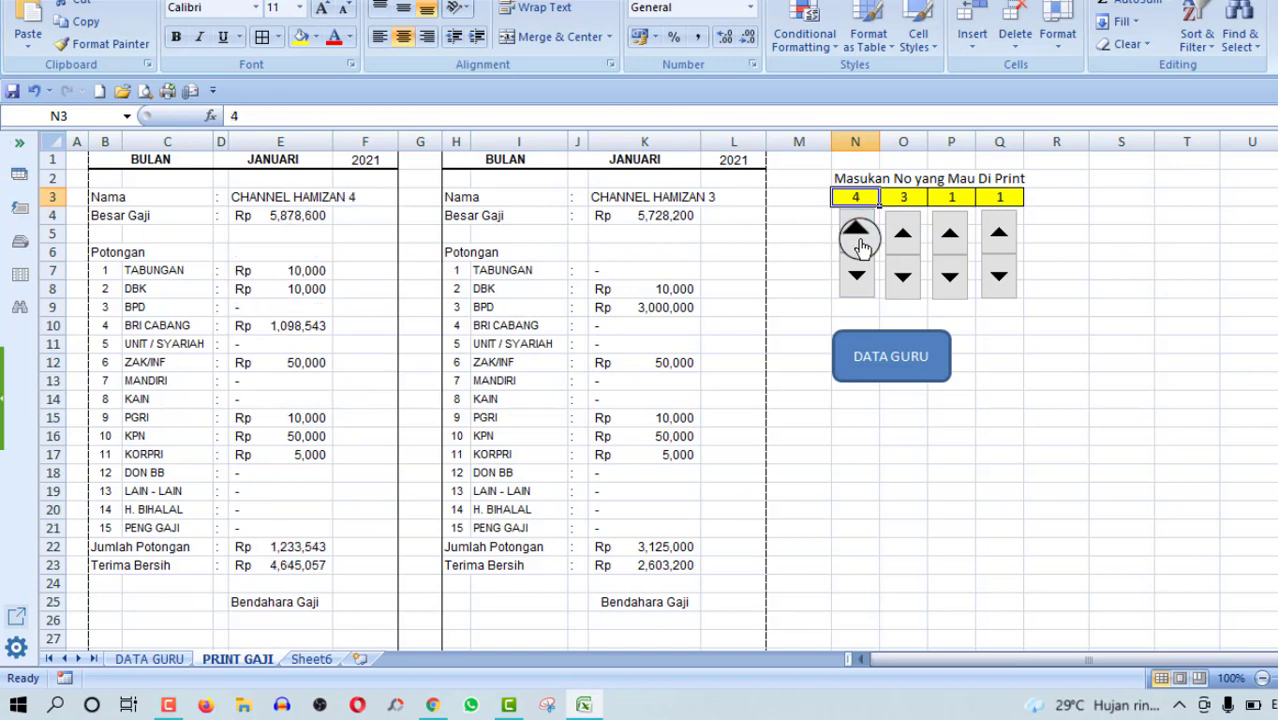
left_click(857, 233)
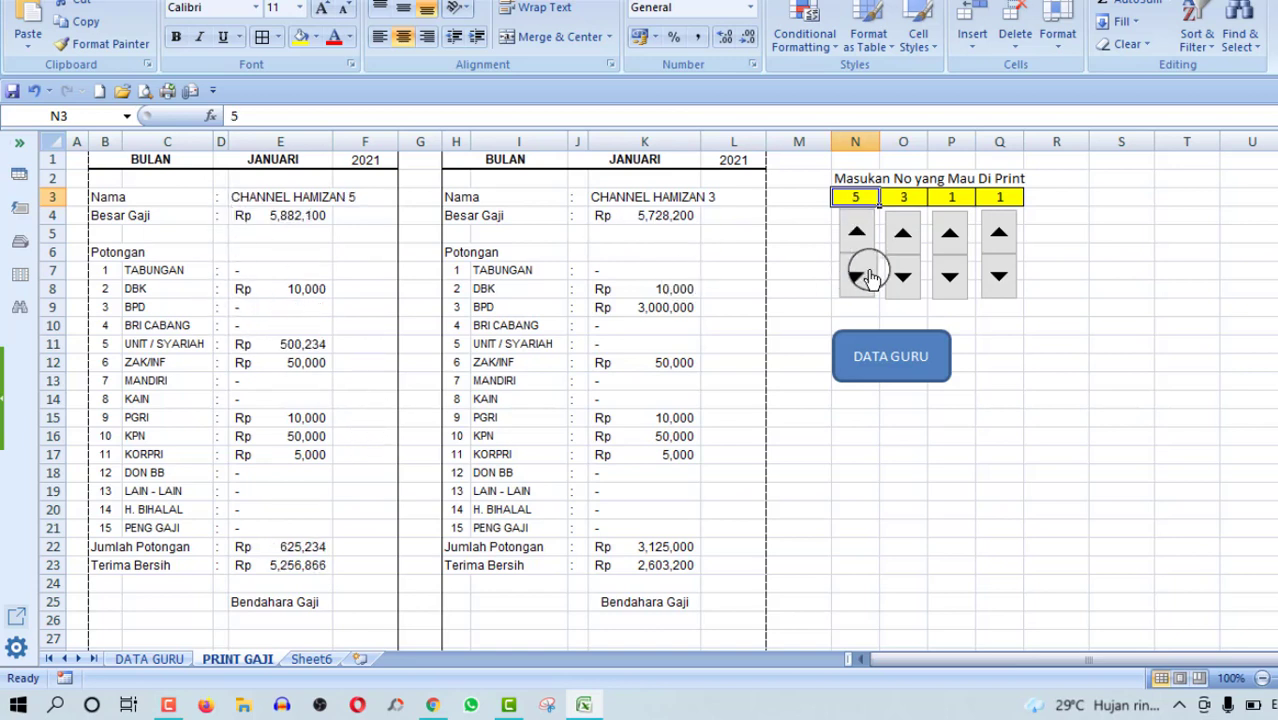
left_click(856, 233)
left_click(862, 276)
left_click(862, 276)
left_click(862, 276)
left_click(862, 276)
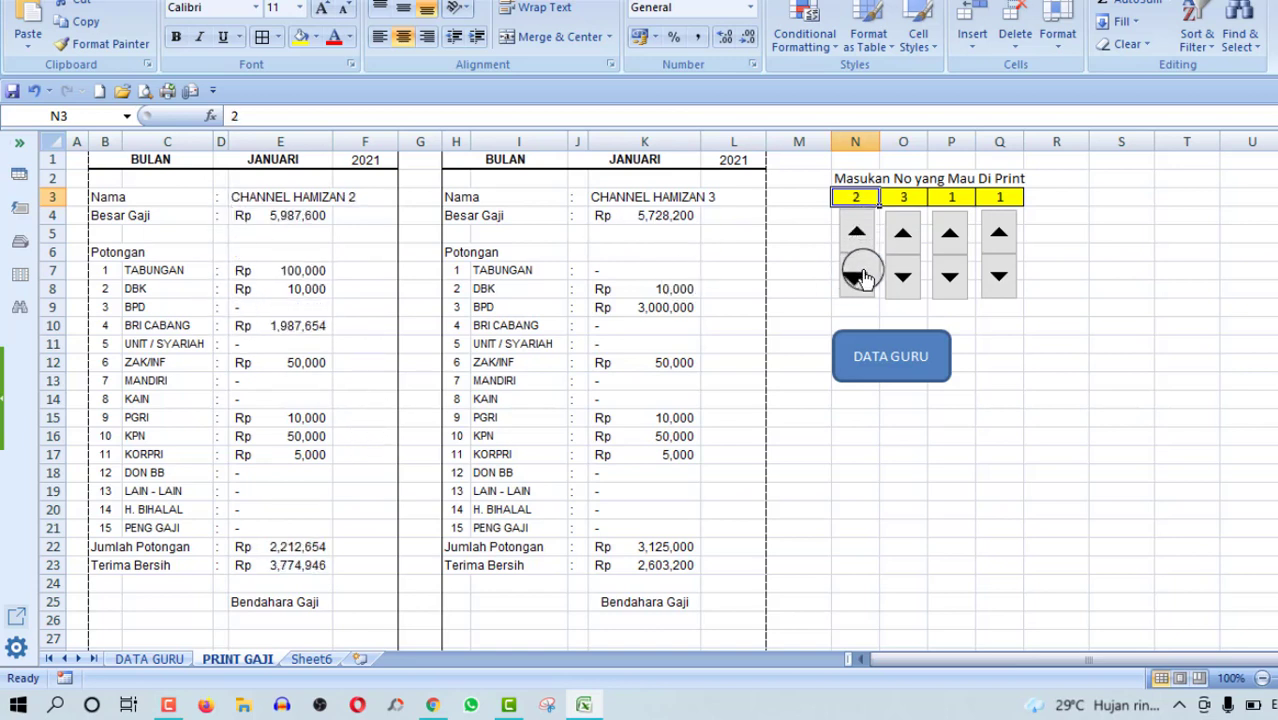
left_click(862, 276)
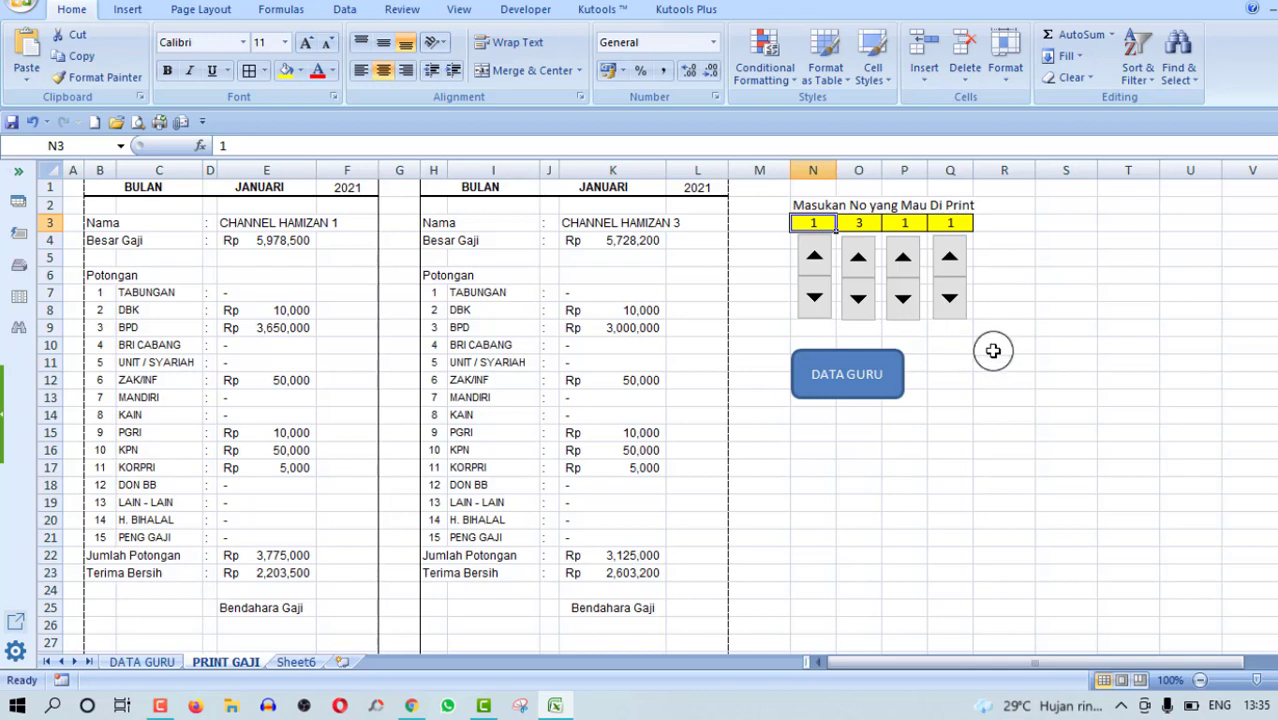
Draw a Spin Button form control beside DATA GURU and open its Format Control settings.
left_click(984, 350)
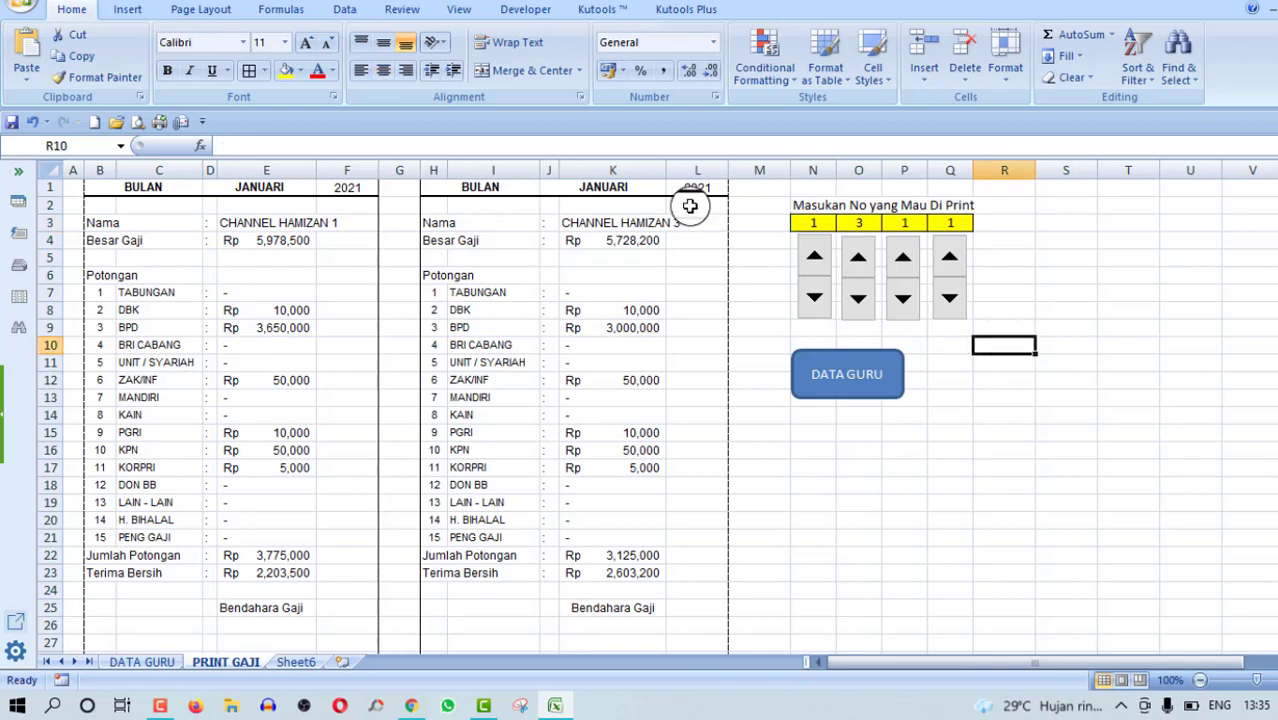
left_click(520, 10)
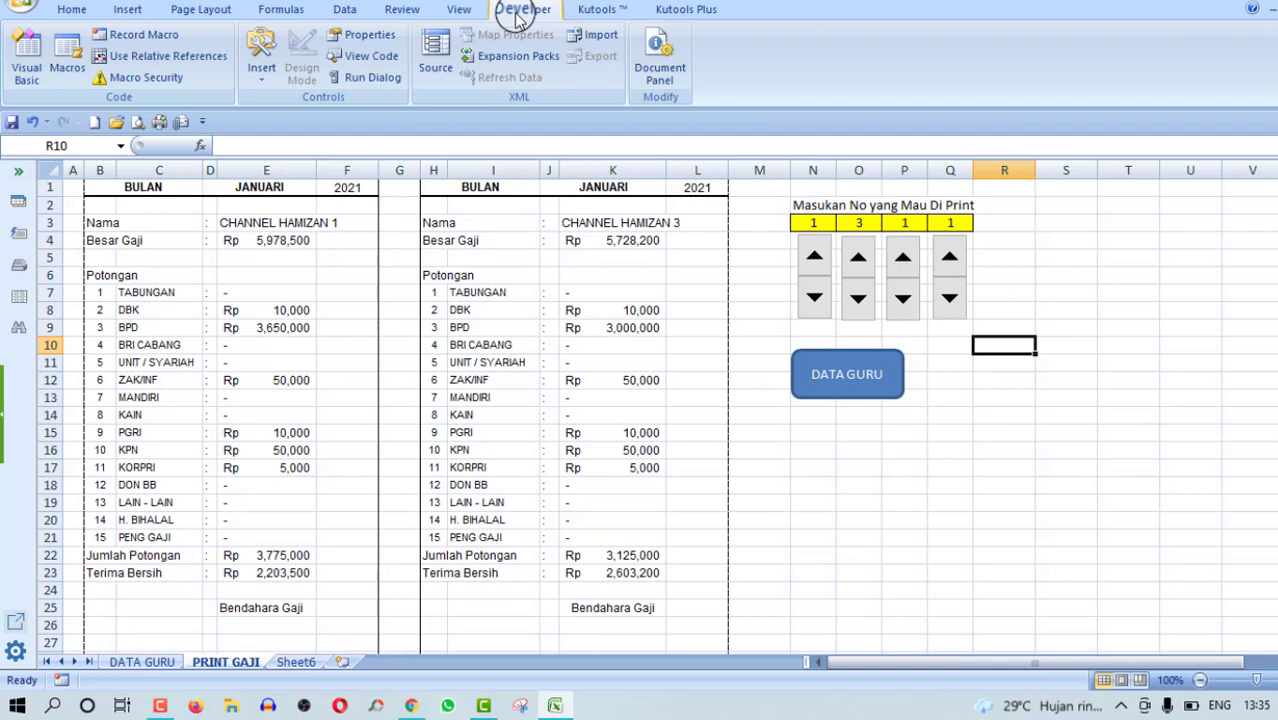
left_click(260, 85)
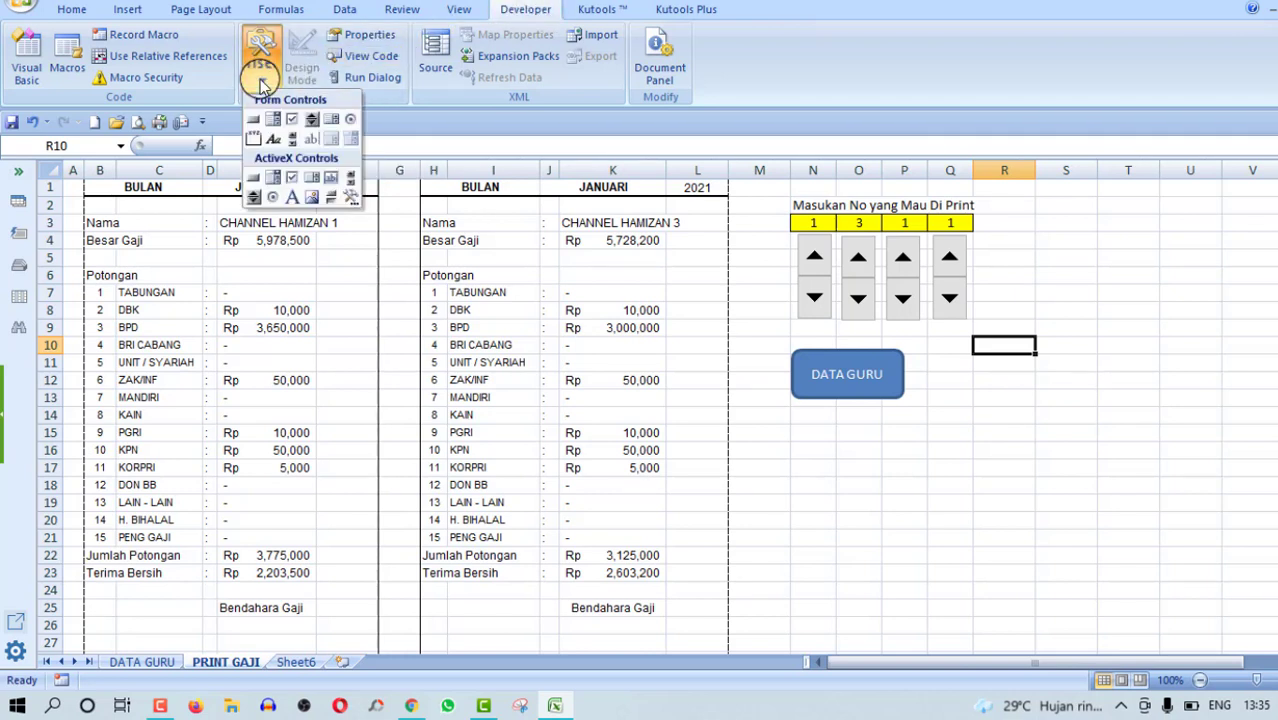
left_click(313, 120)
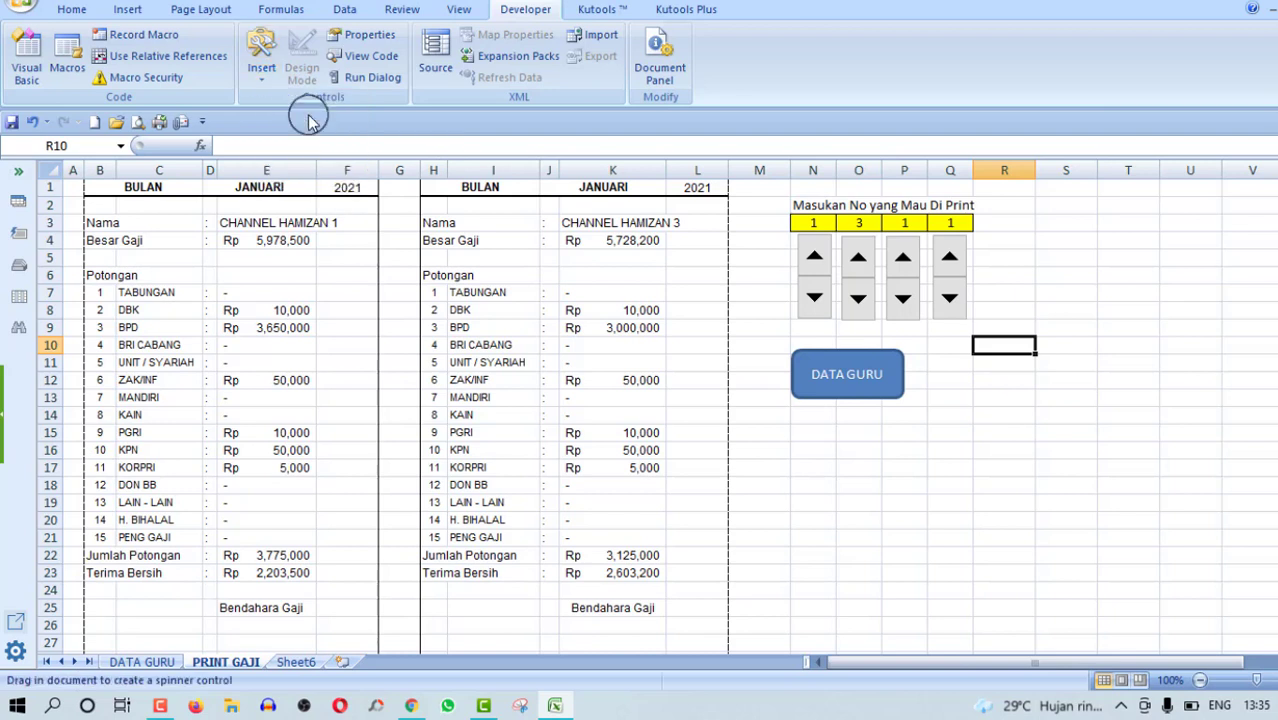
left_click_drag(923, 348, 980, 446)
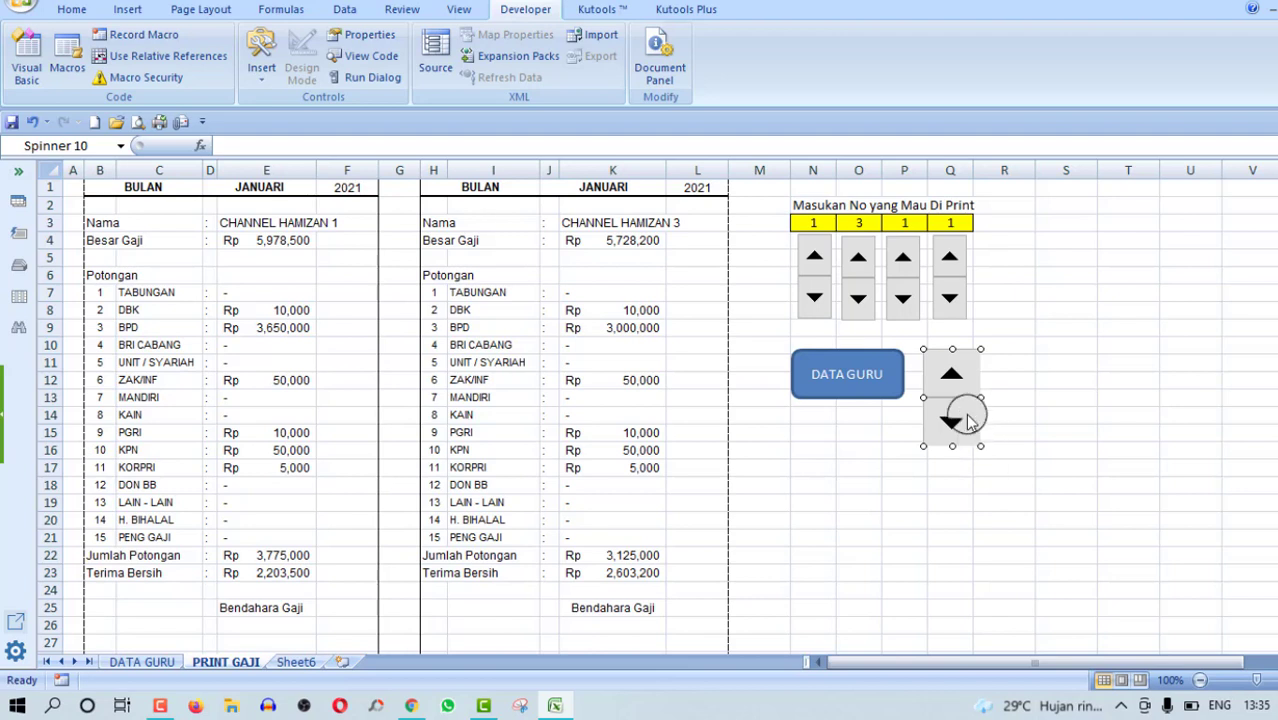
right_click(940, 400)
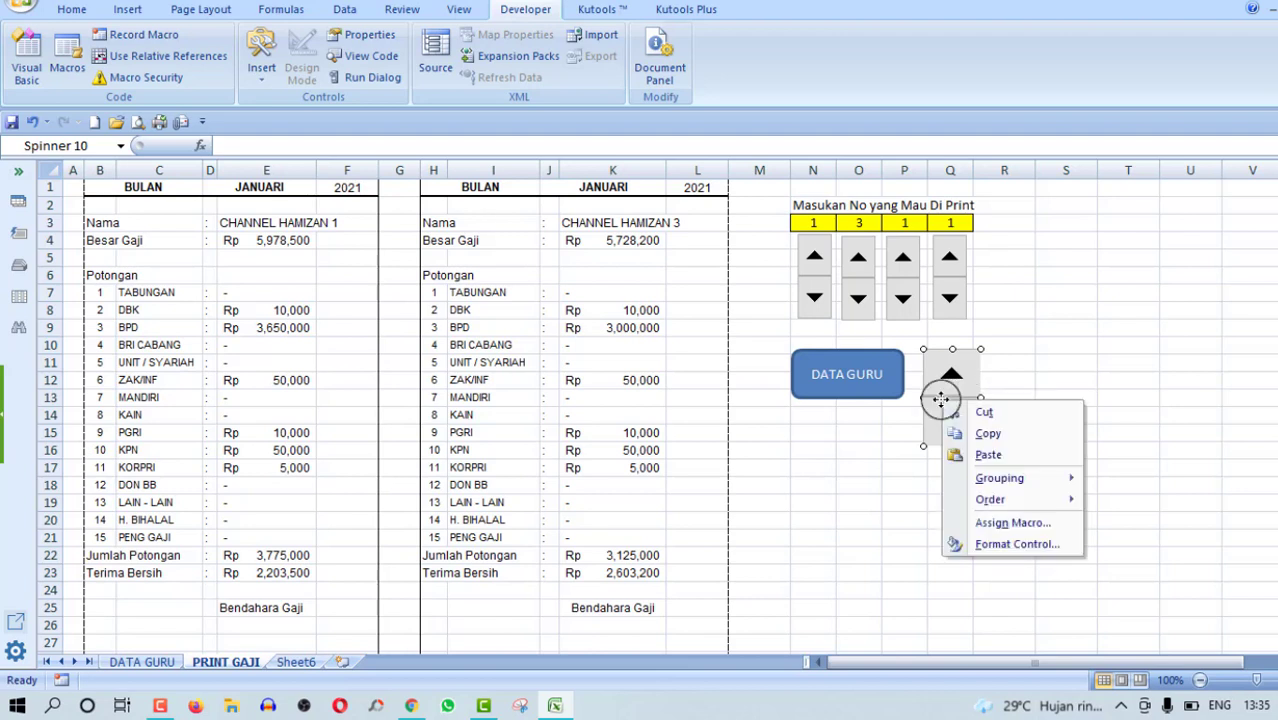
left_click(1035, 548)
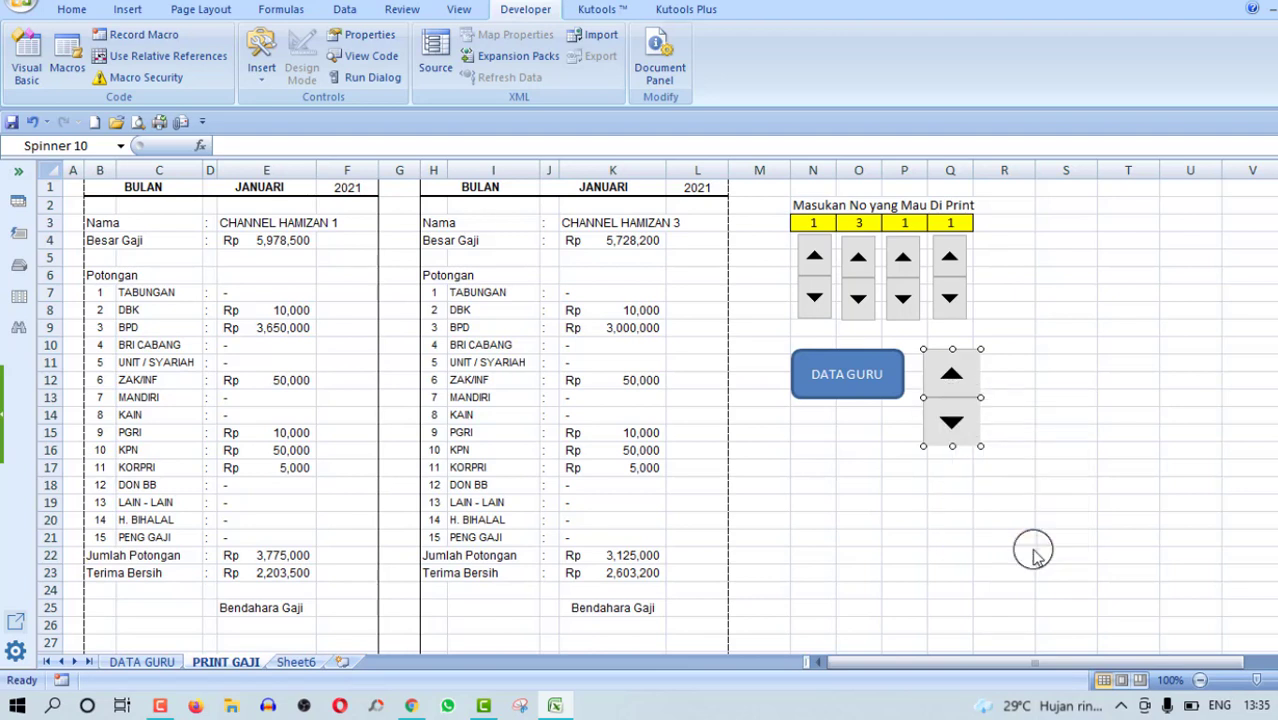
left_click_drag(929, 199, 382, 162)
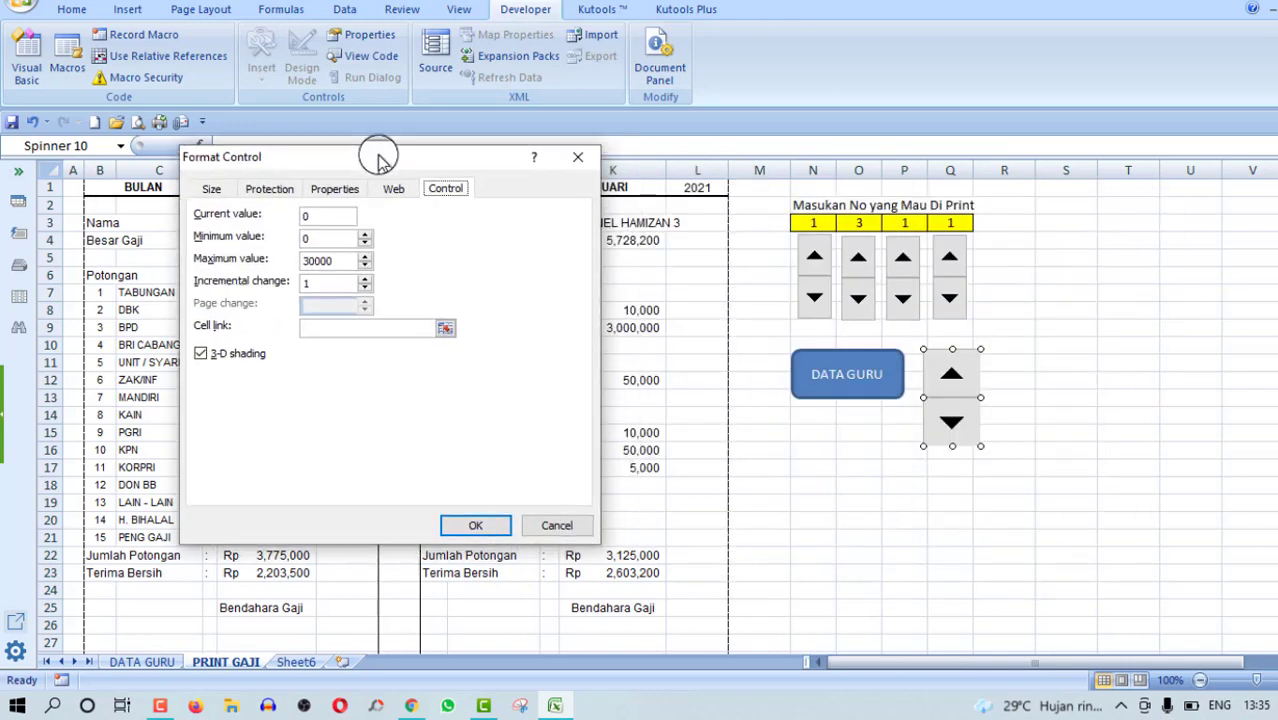
Configure the spinner with minimum 1, maximum 100, increment 1 and cell link $N$3.
left_click(324, 222)
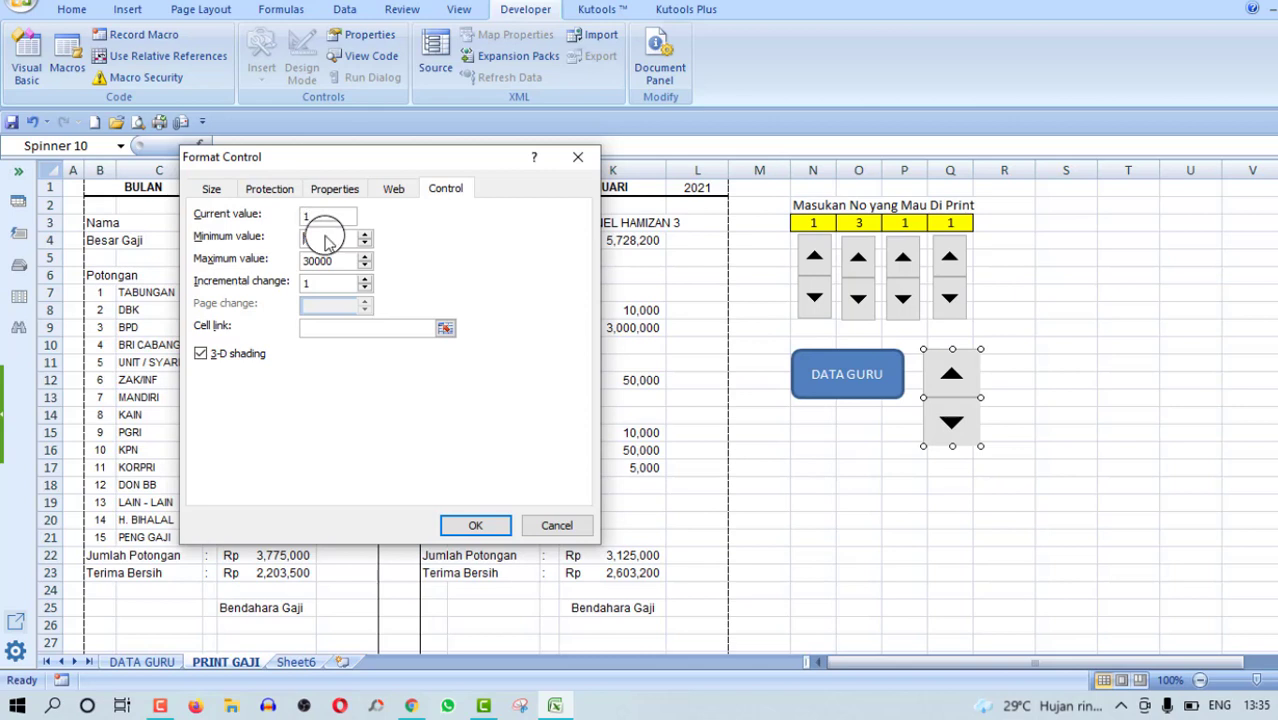
type("1")
left_click(340, 260)
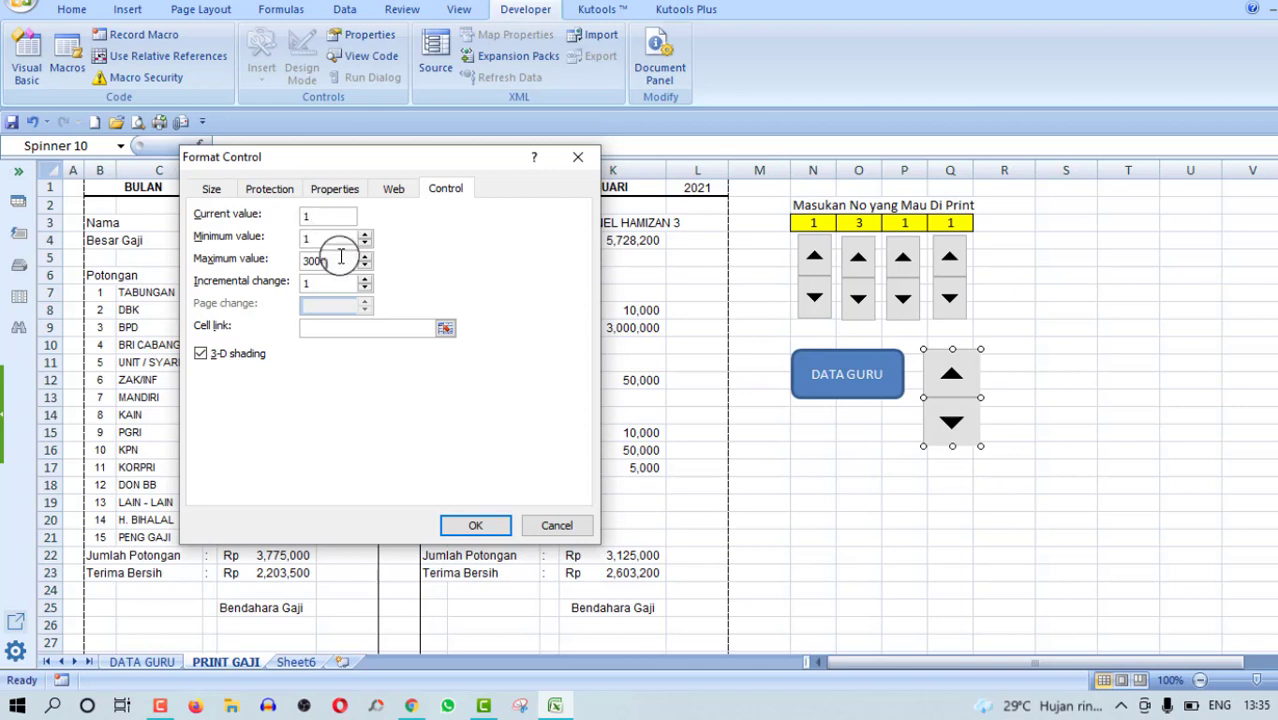
left_click_drag(340, 257, 278, 265)
type("100")
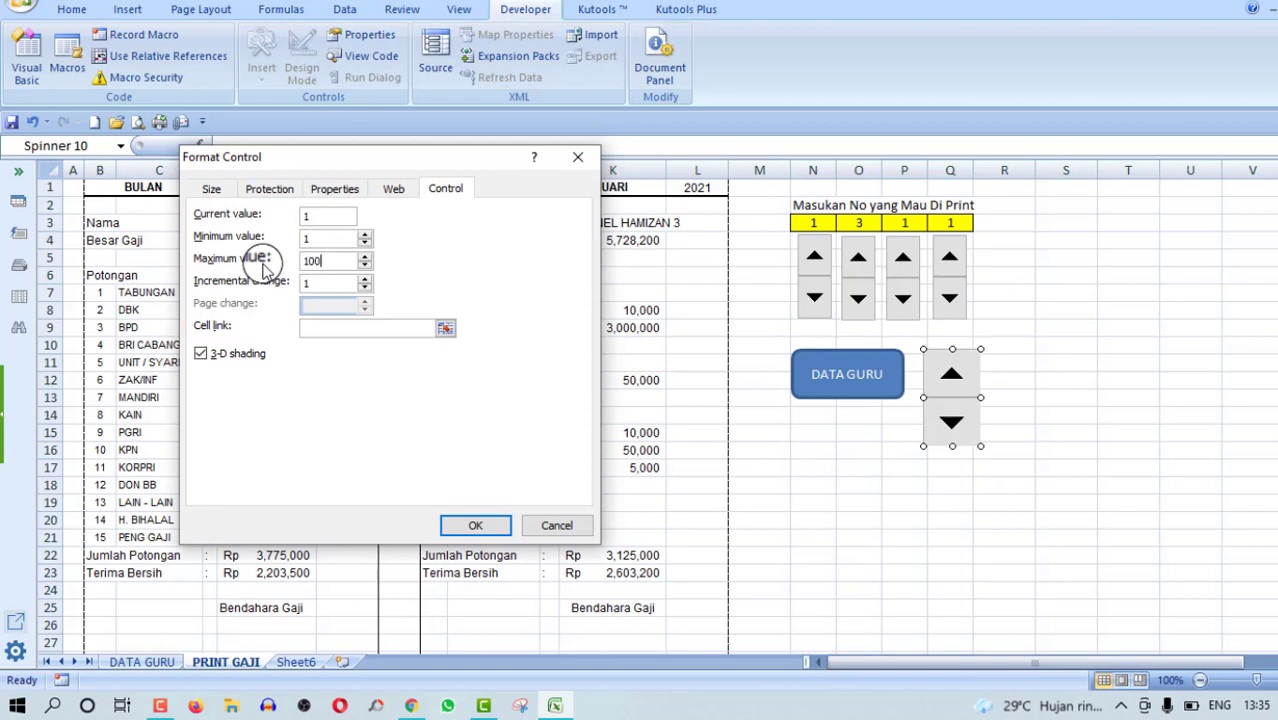
left_click(306, 283)
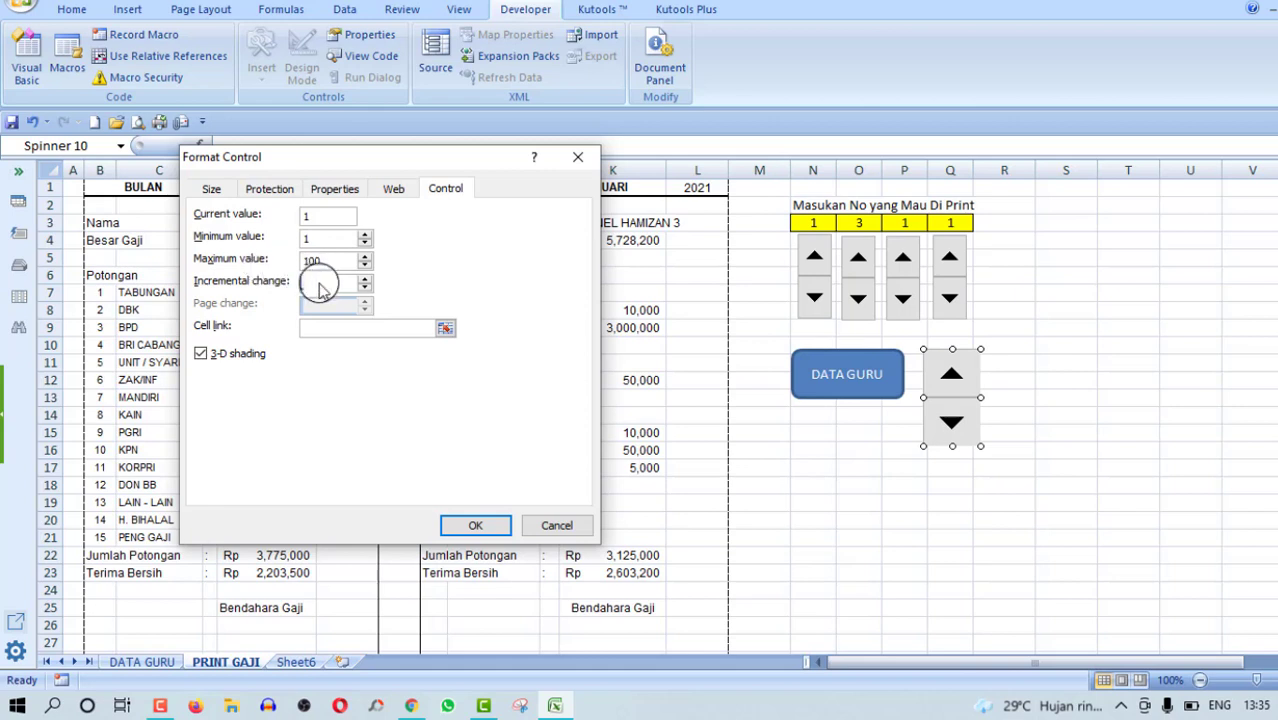
type("1")
left_click(335, 330)
left_click(351, 333)
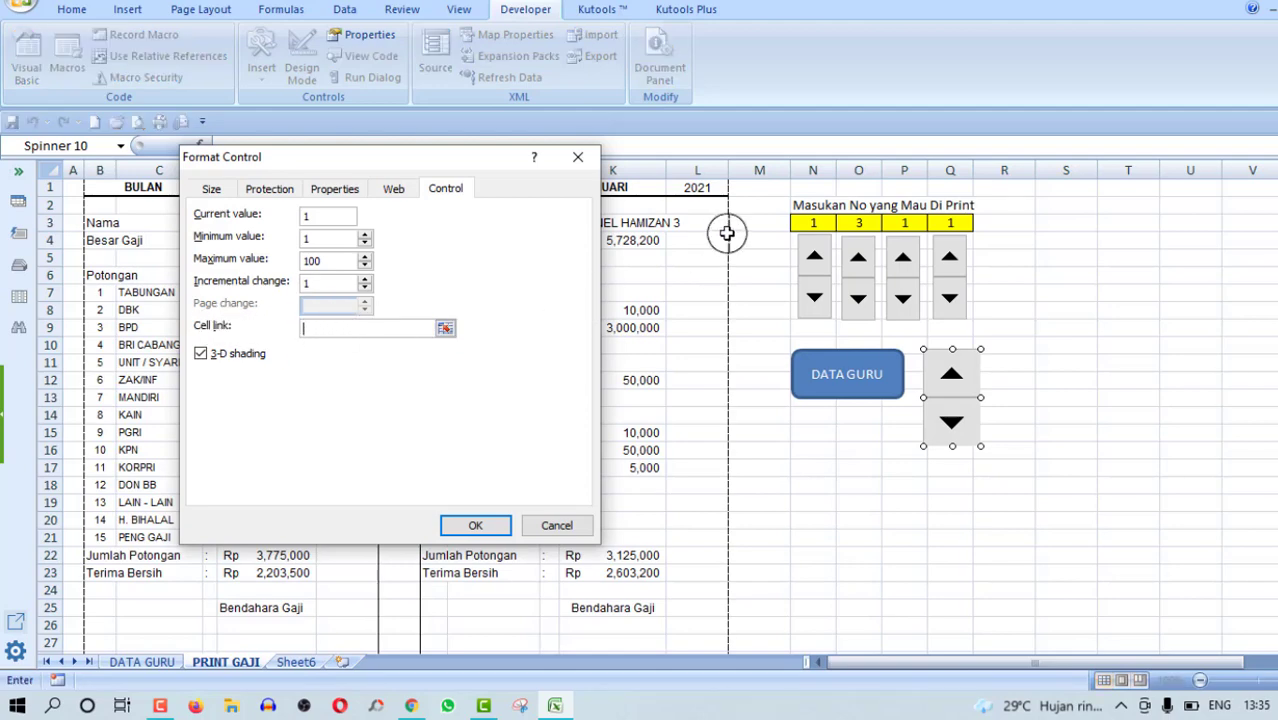
left_click_drag(459, 165, 629, 384)
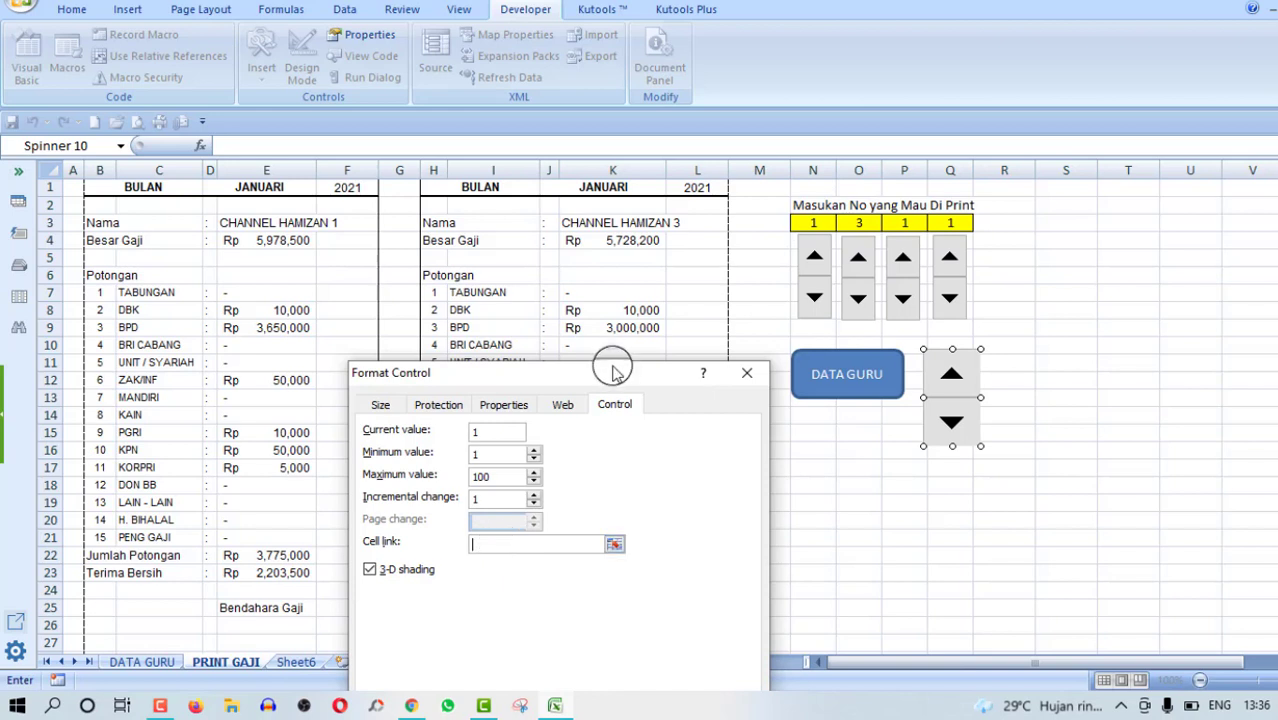
left_click_drag(615, 377, 641, 267)
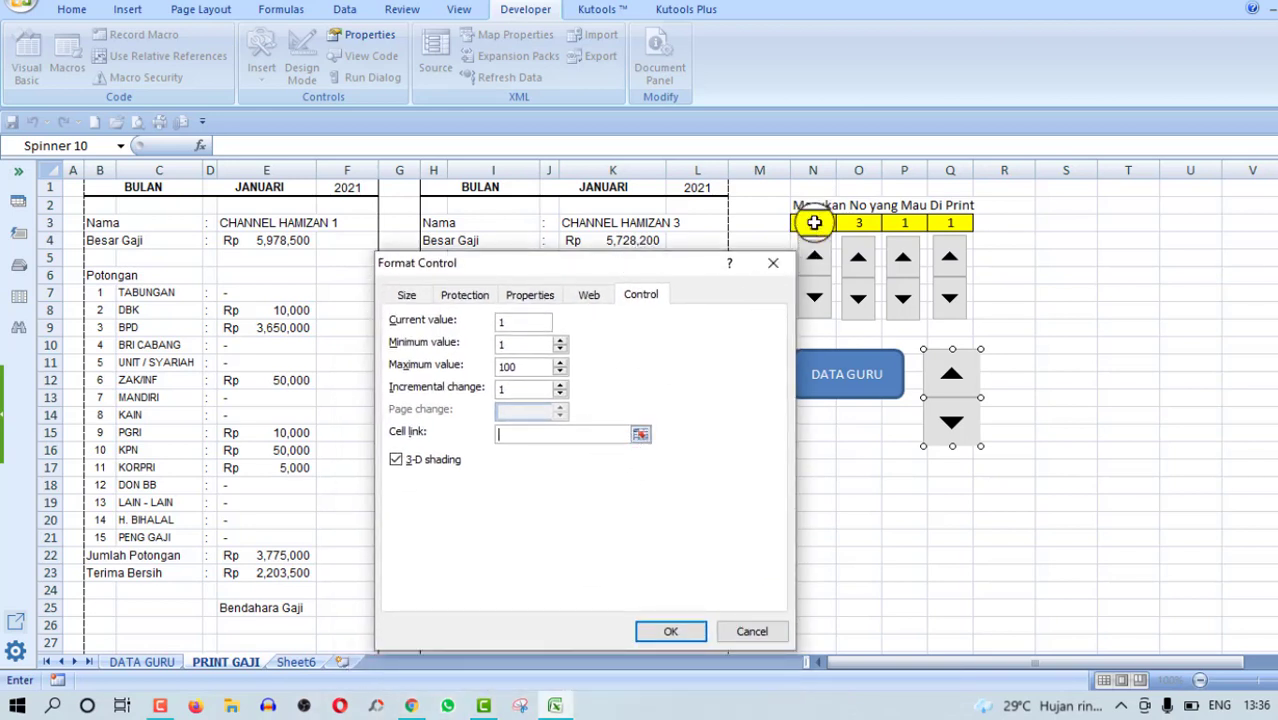
left_click(814, 222)
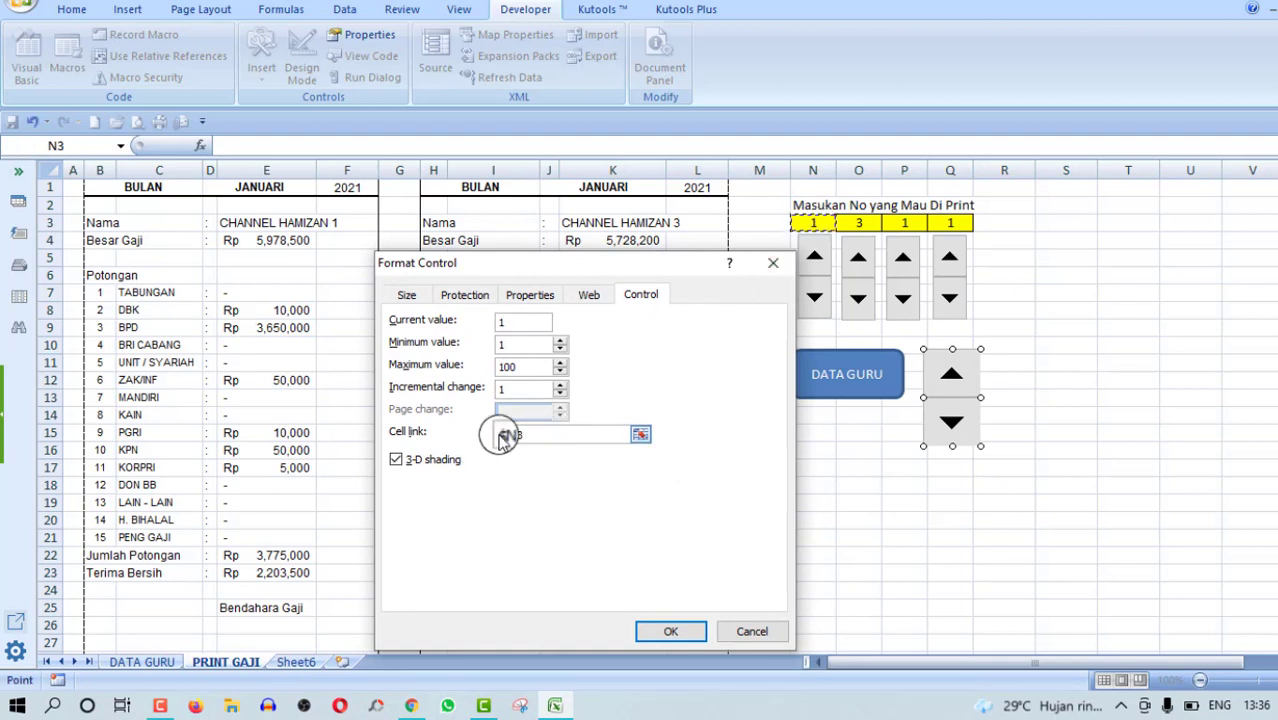
left_click(678, 625)
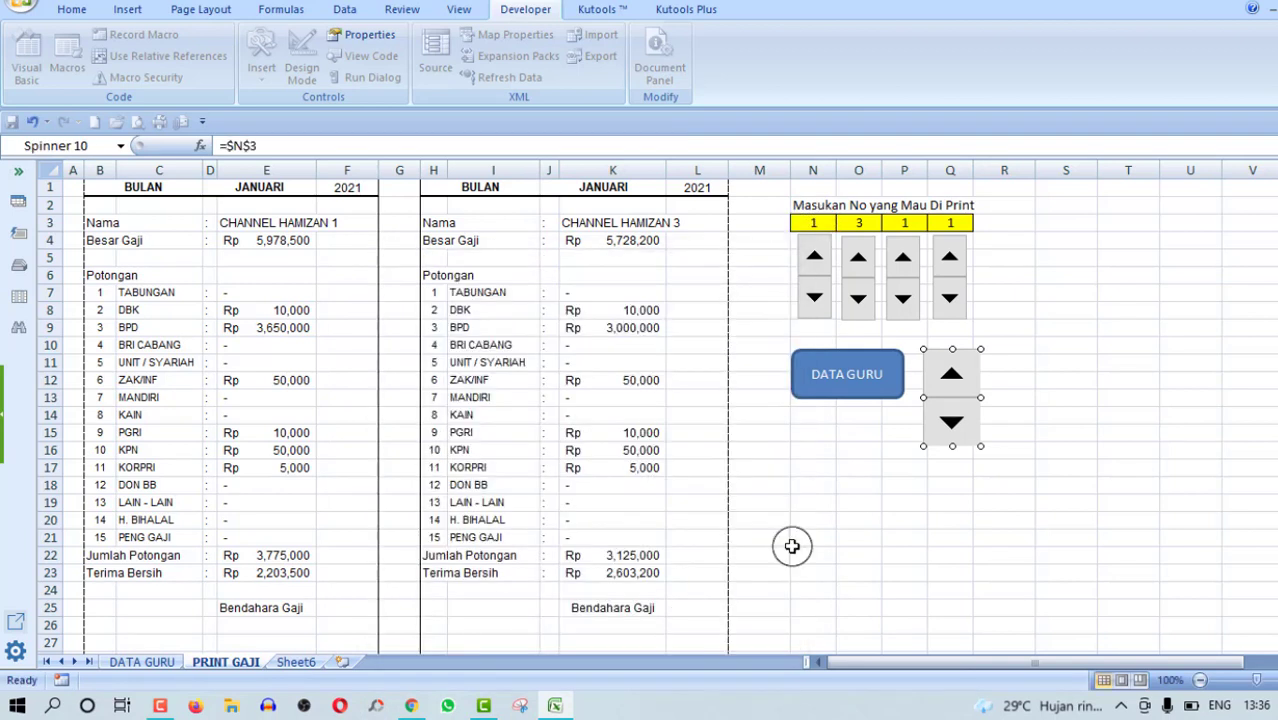
left_click(945, 519)
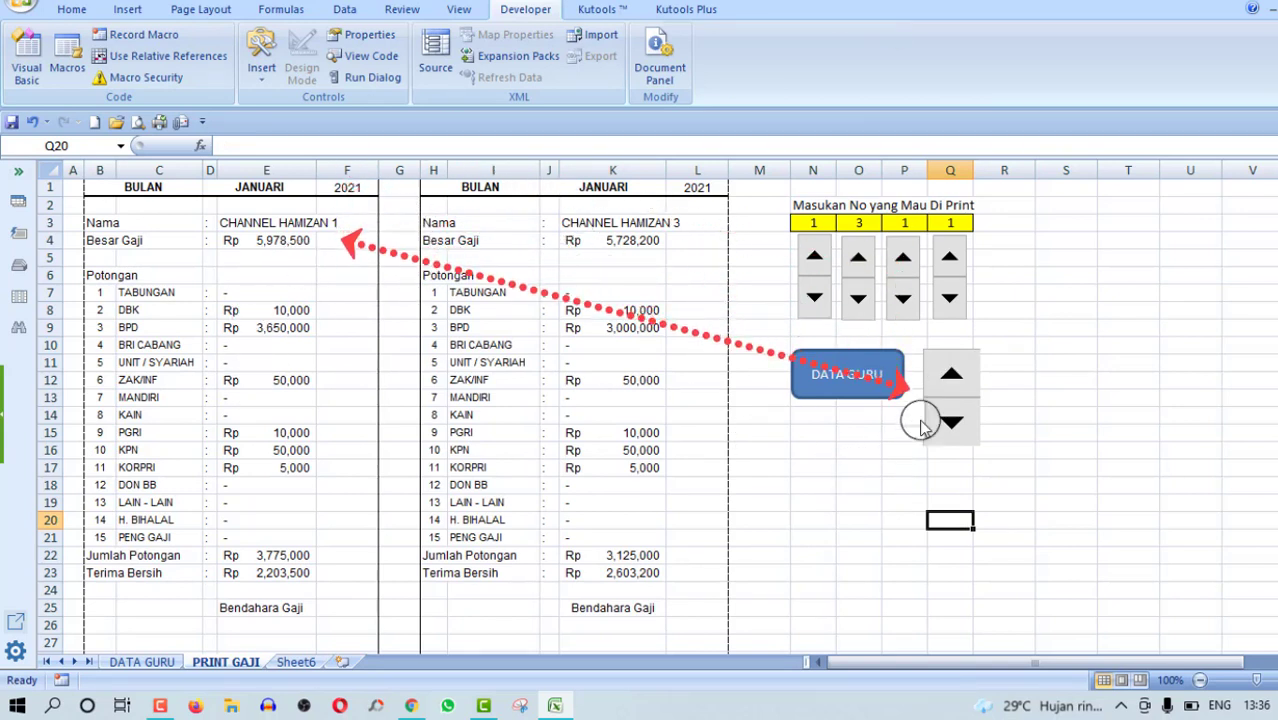
Test the large spinner from teacher 1 to 2 and back, then delete it.
left_click(951, 380)
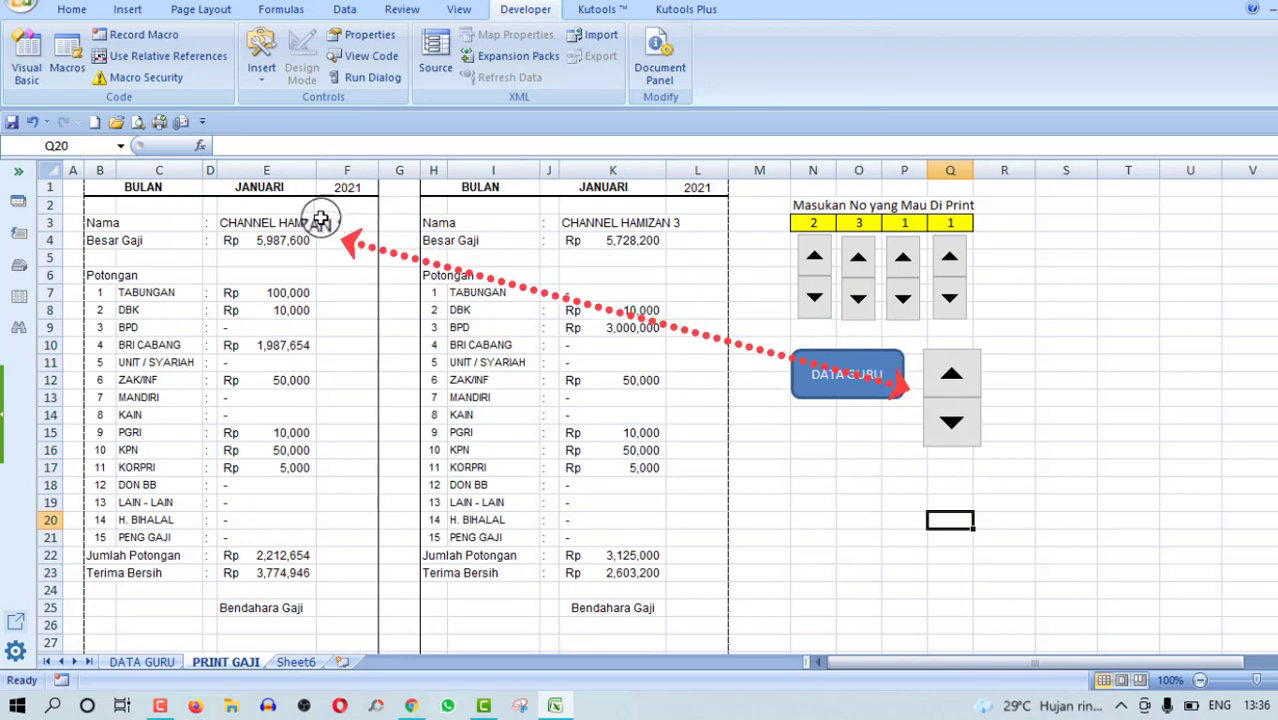
left_click(951, 422)
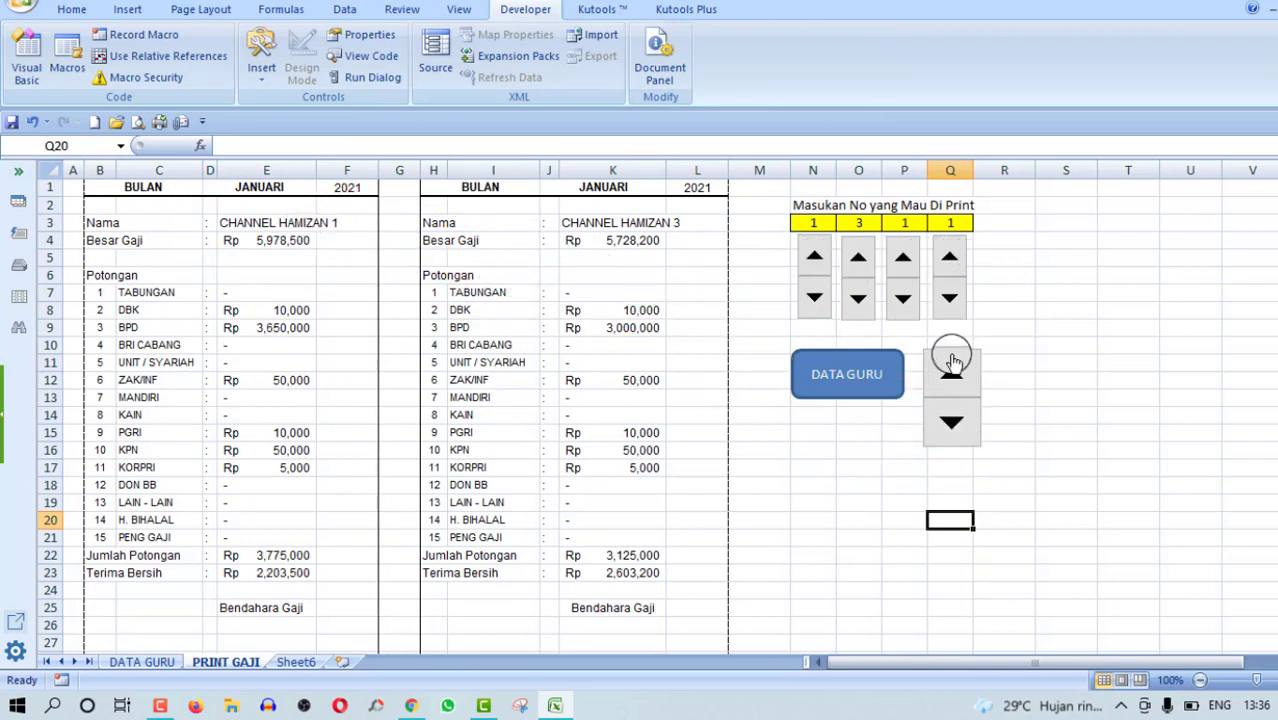
right_click(955, 392)
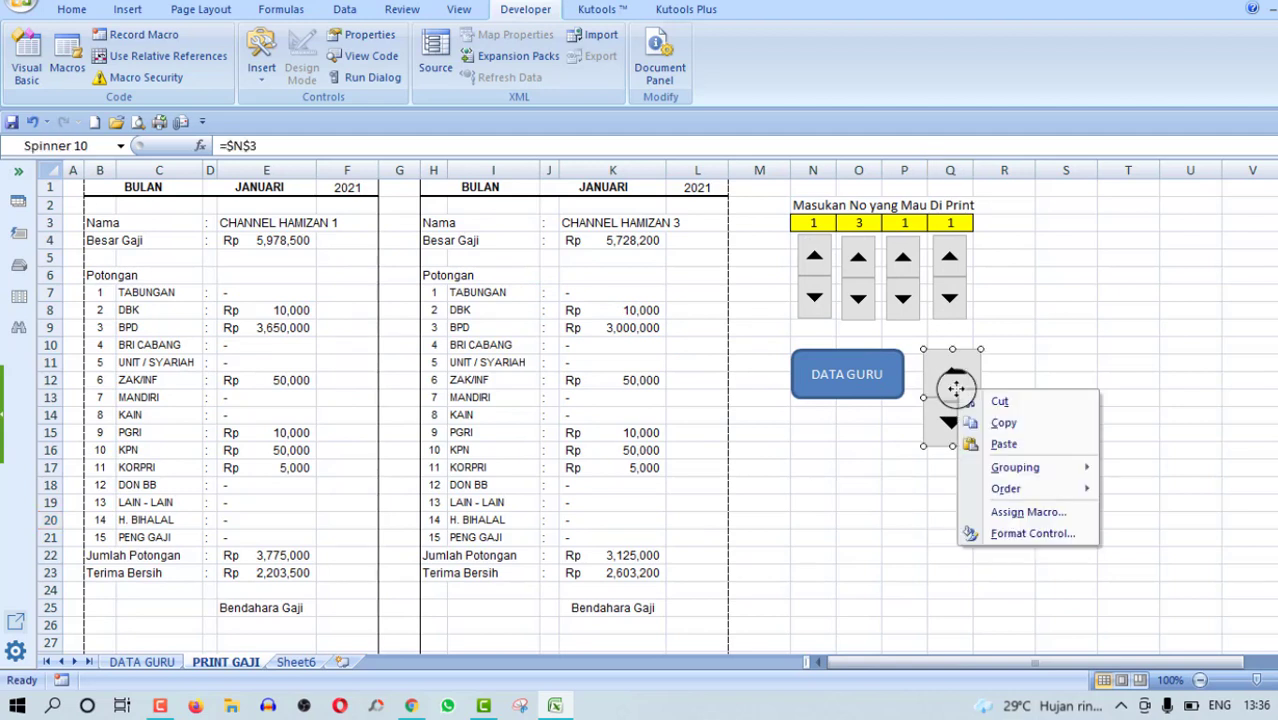
key("Escape")
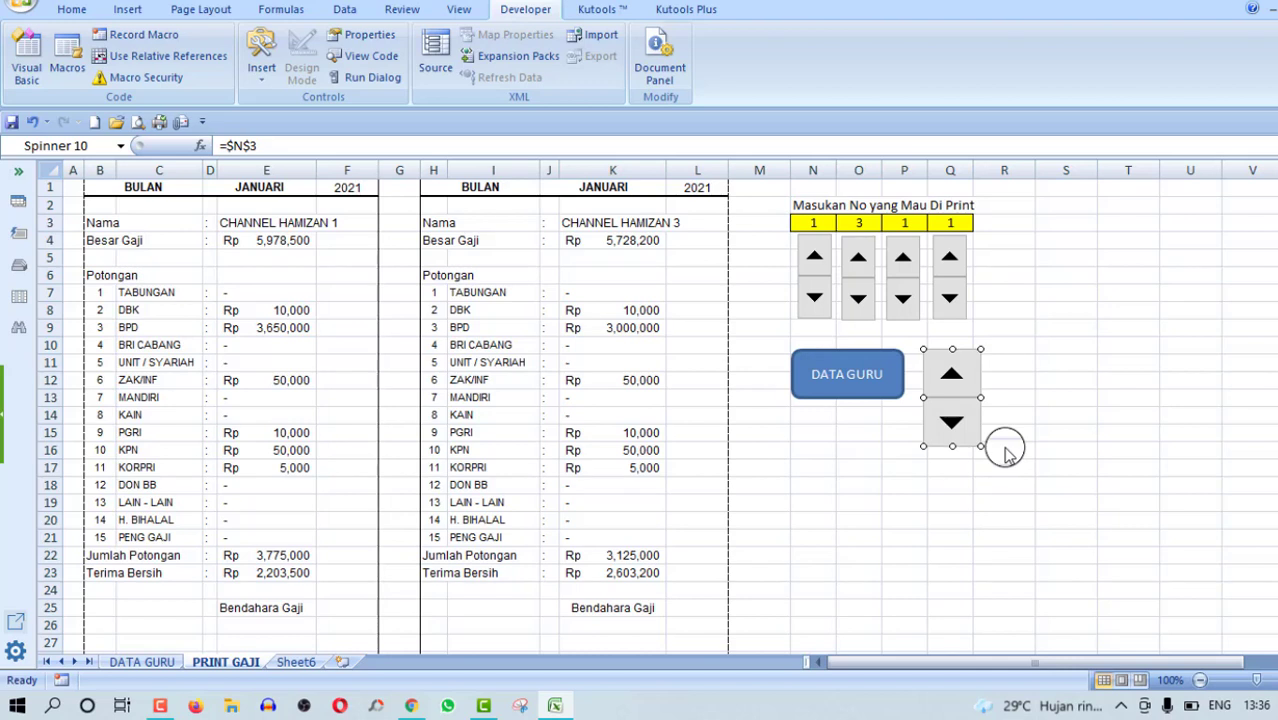
key("Delete")
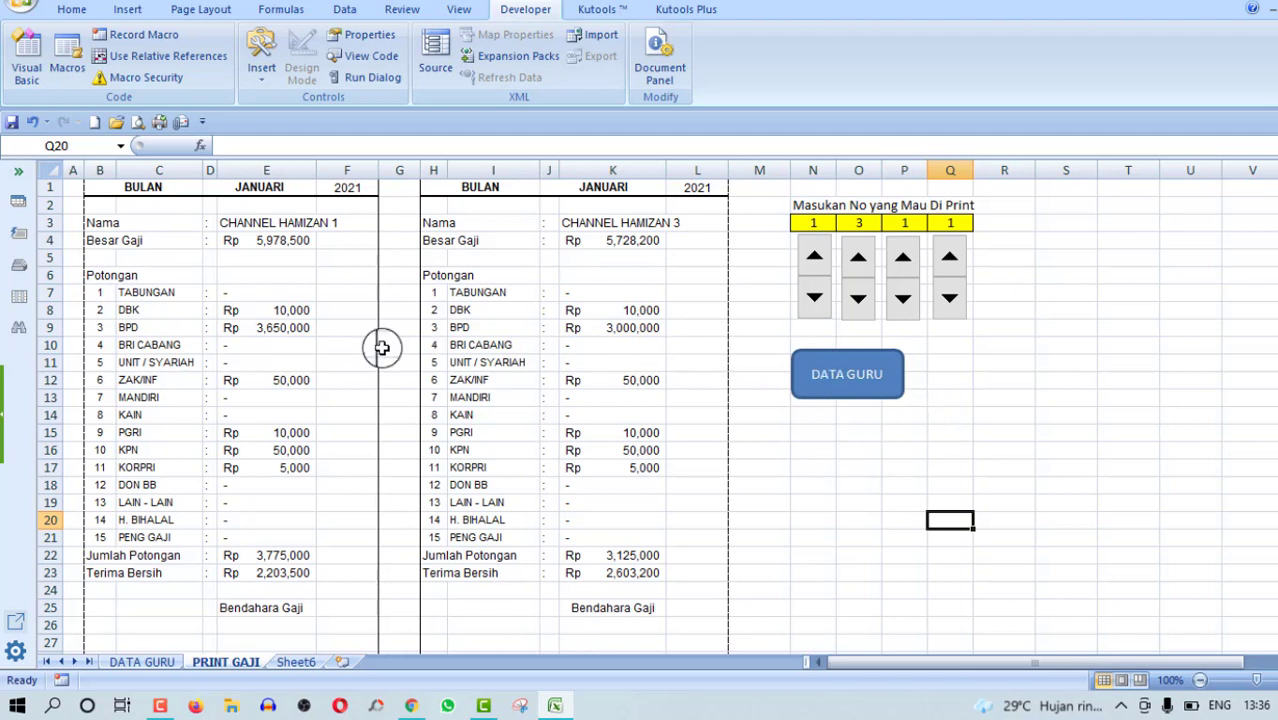
Change the slip month in D1 from JANUARI to PEBRUARI.
left_click(292, 190)
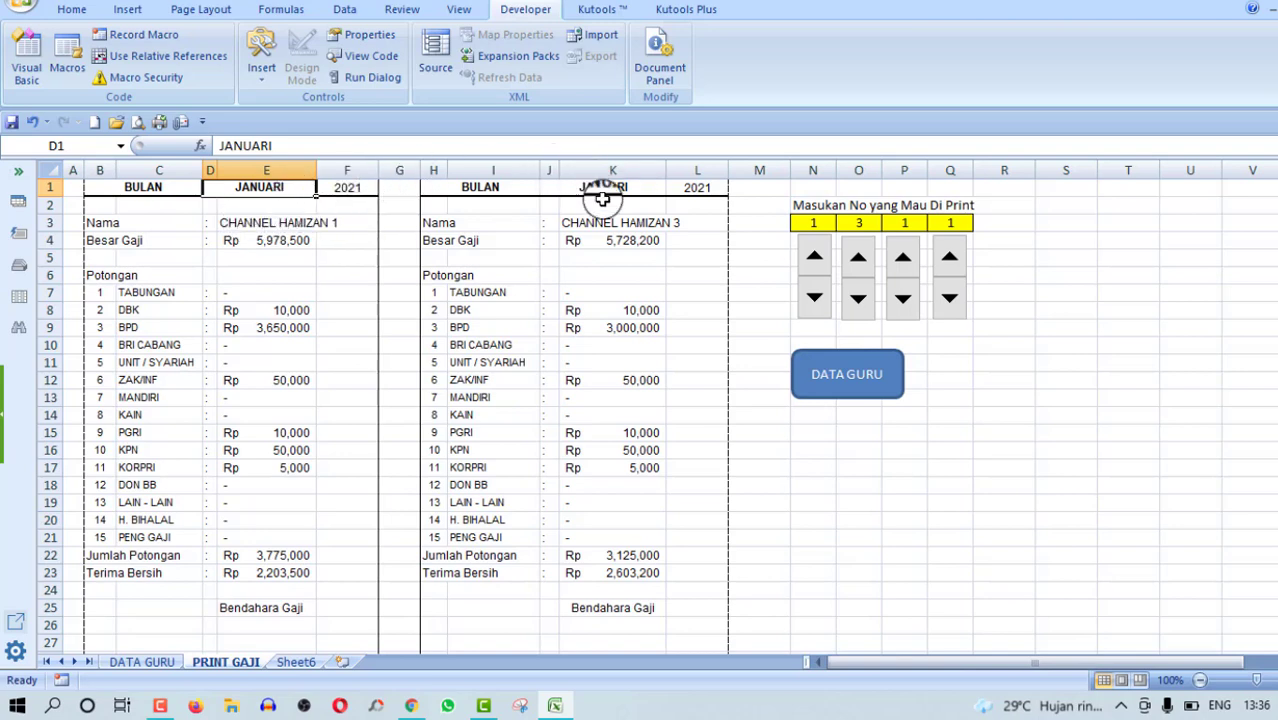
scroll(606, 300, "down", 5)
scroll(608, 360, "down", 2)
scroll(560, 350, "up", 6)
scroll(420, 290, "up", 1)
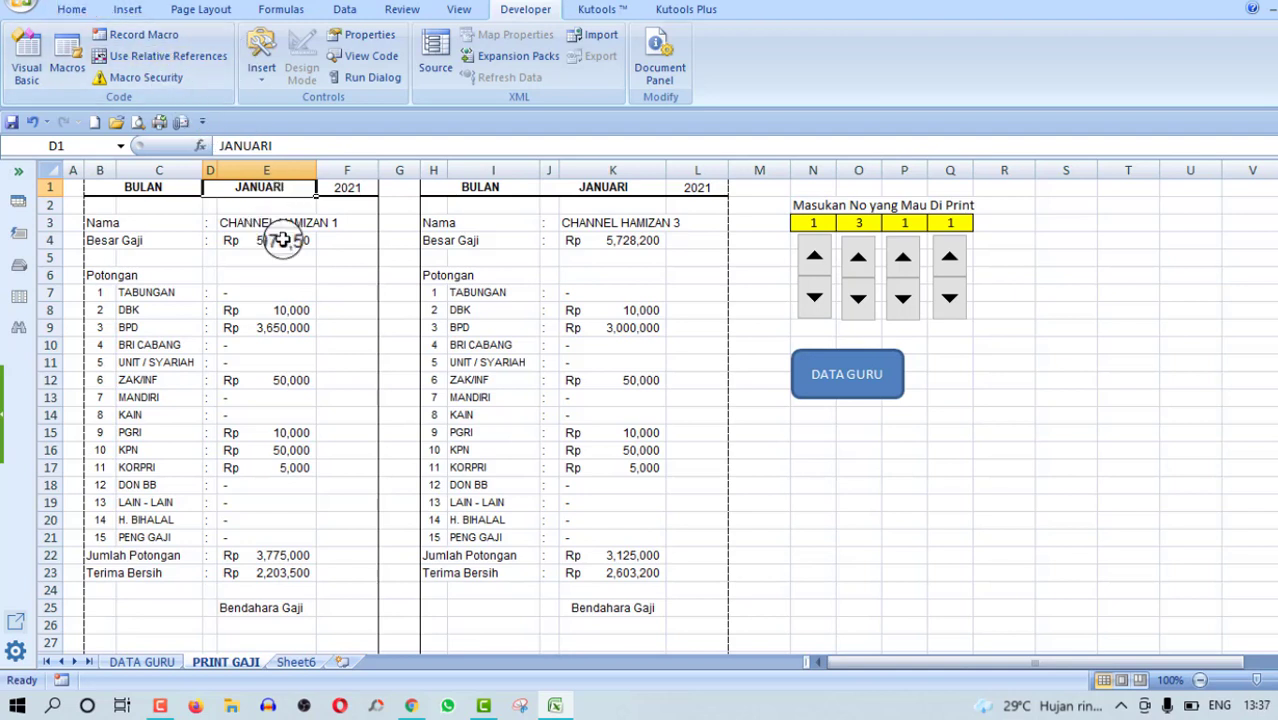
type("PEBR")
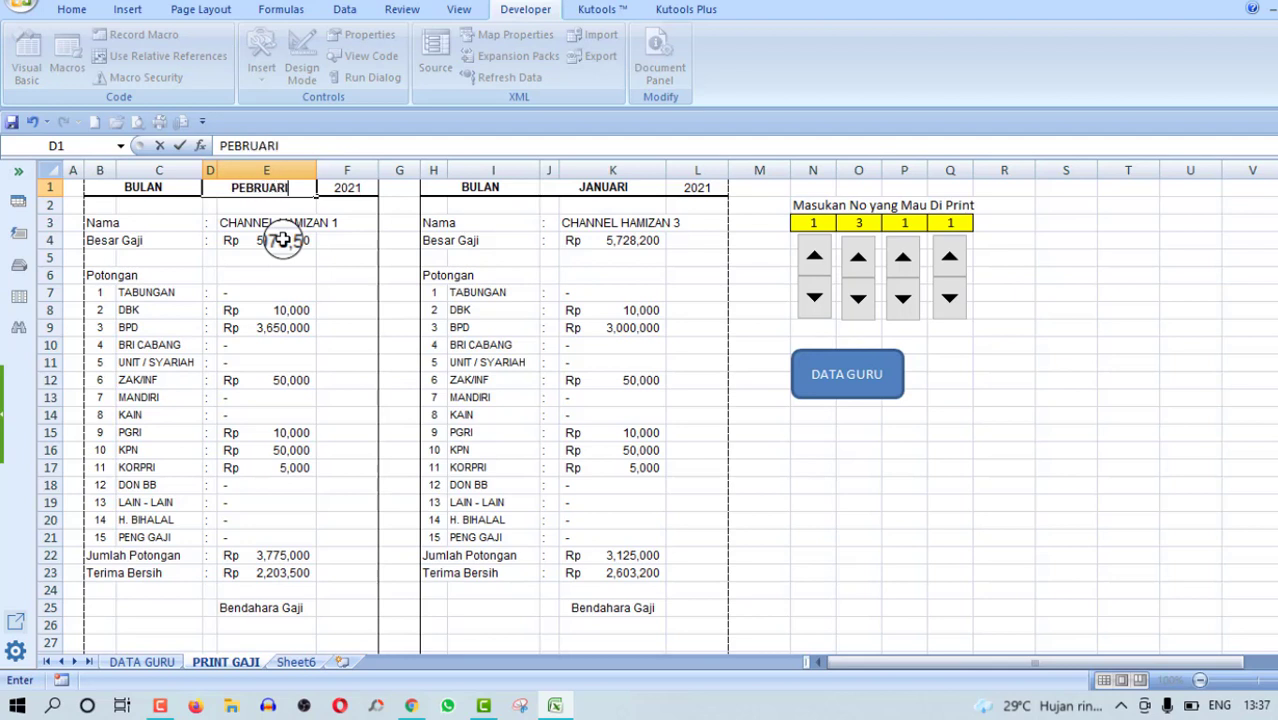
key("Return")
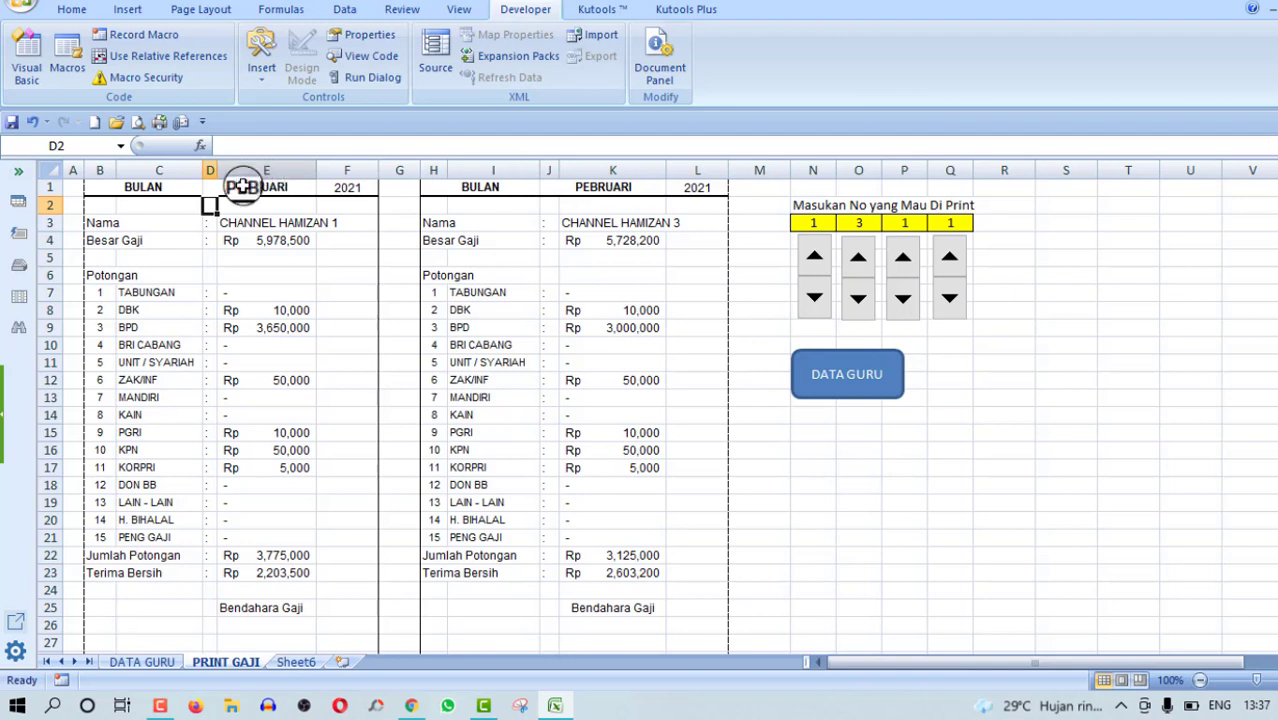
left_click(233, 186)
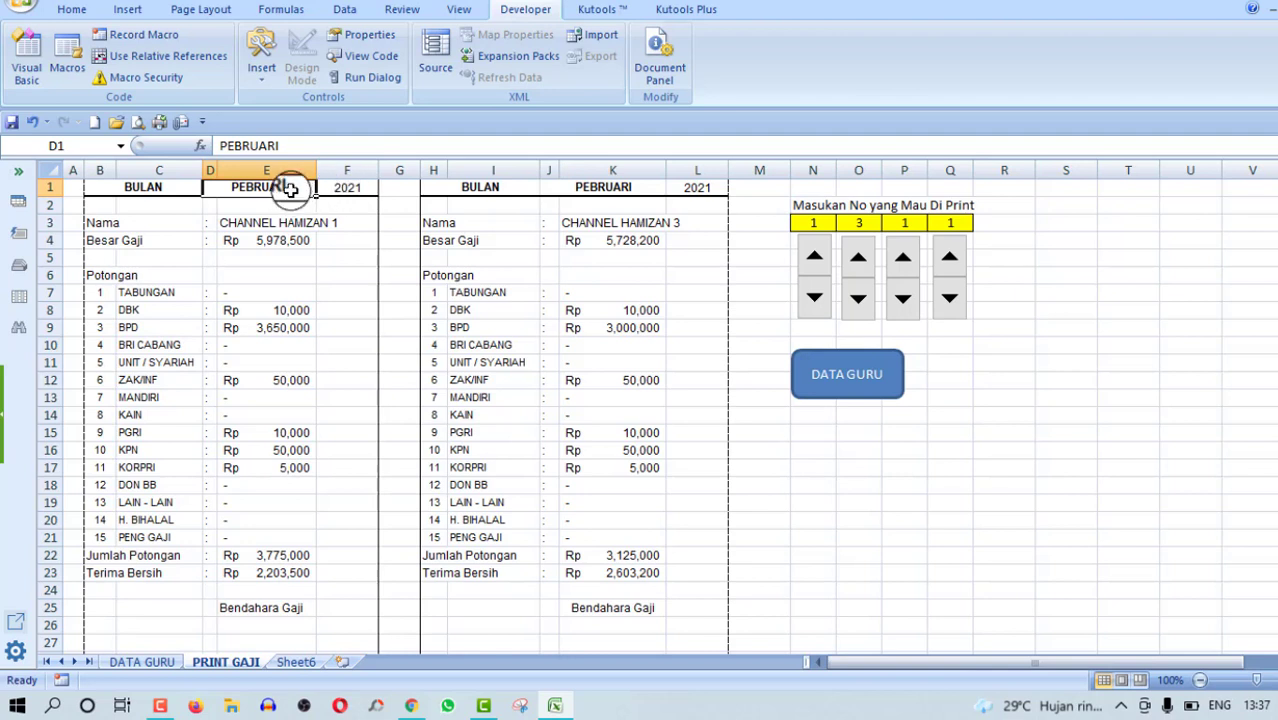
left_click(342, 10)
left_click(762, 84)
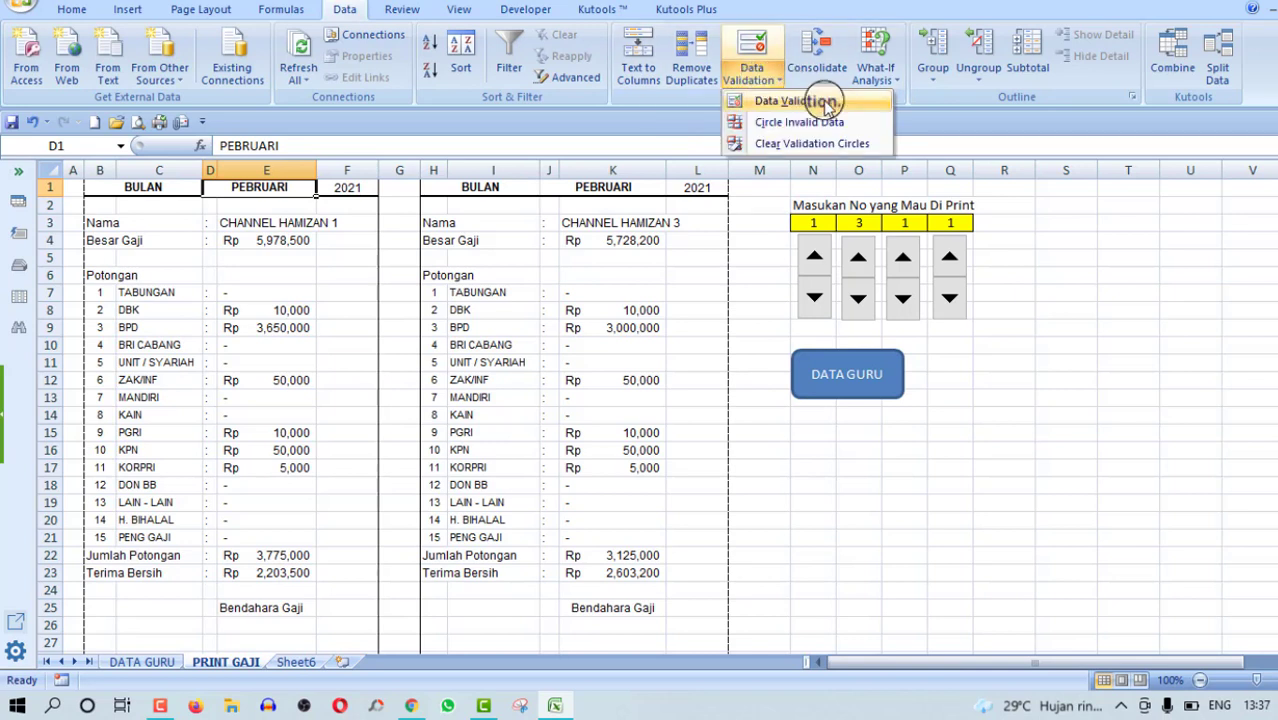
left_click(800, 103)
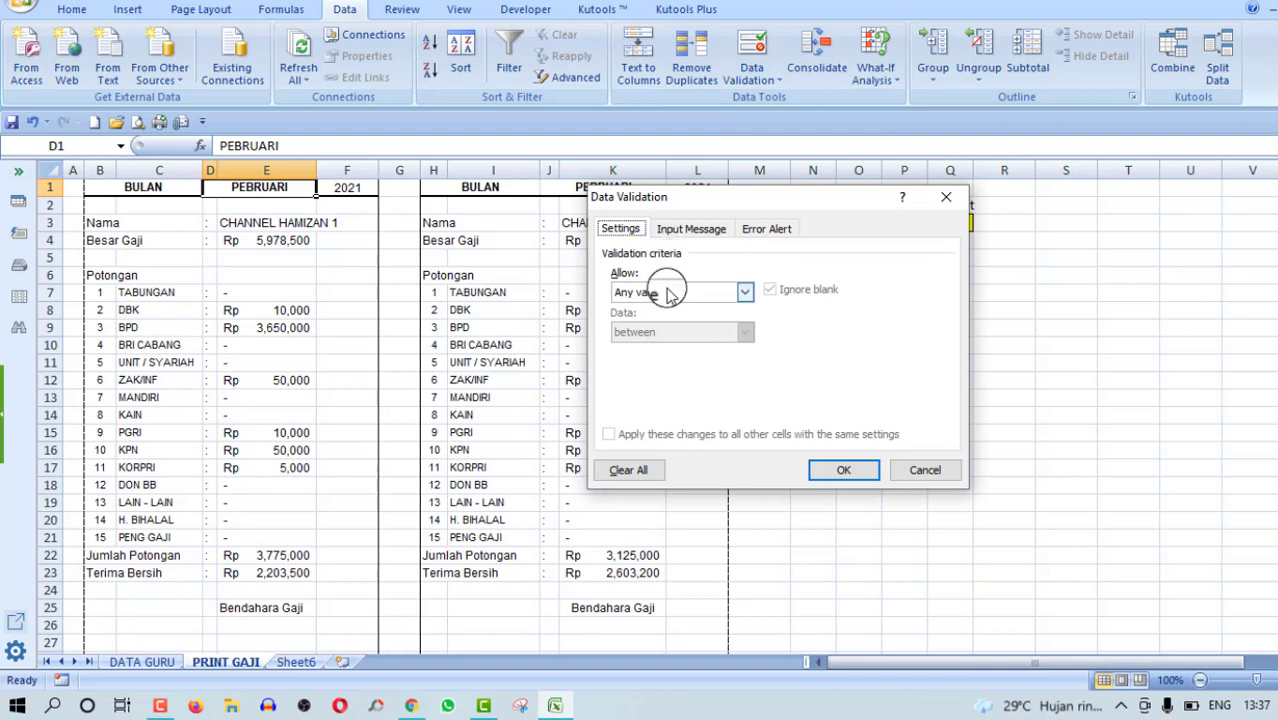
left_click(700, 292)
left_click(643, 350)
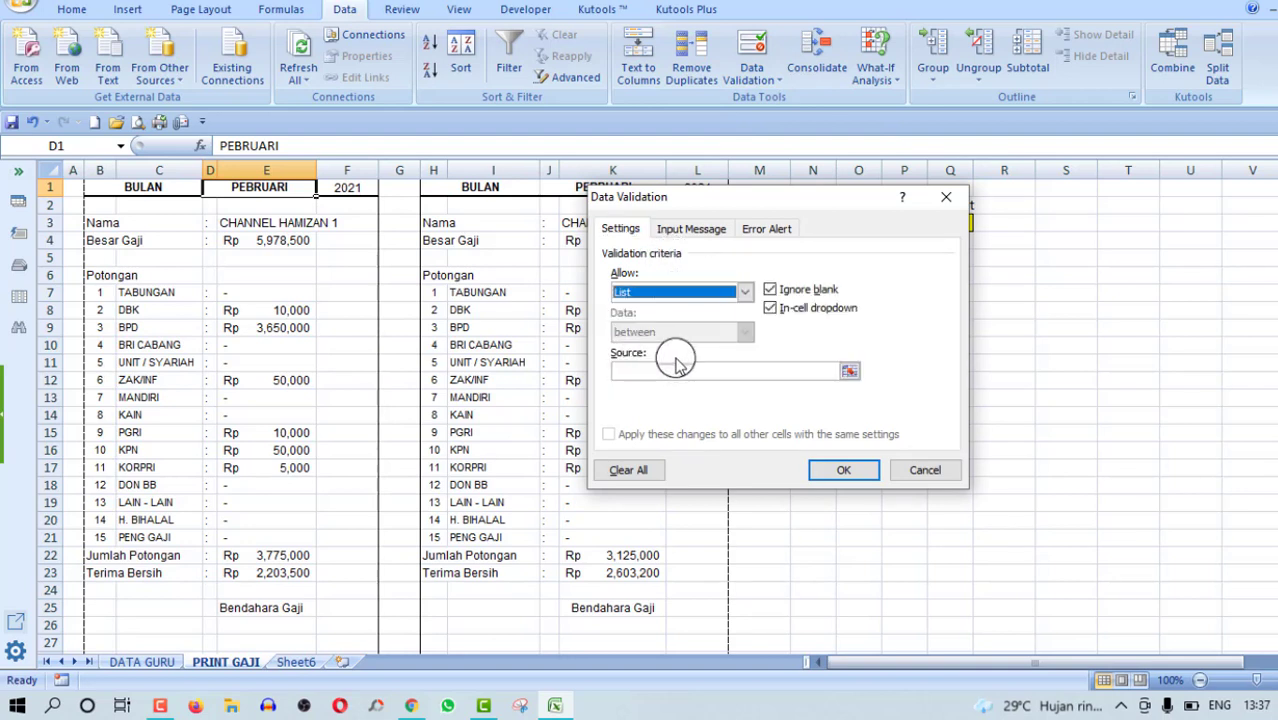
left_click(703, 372)
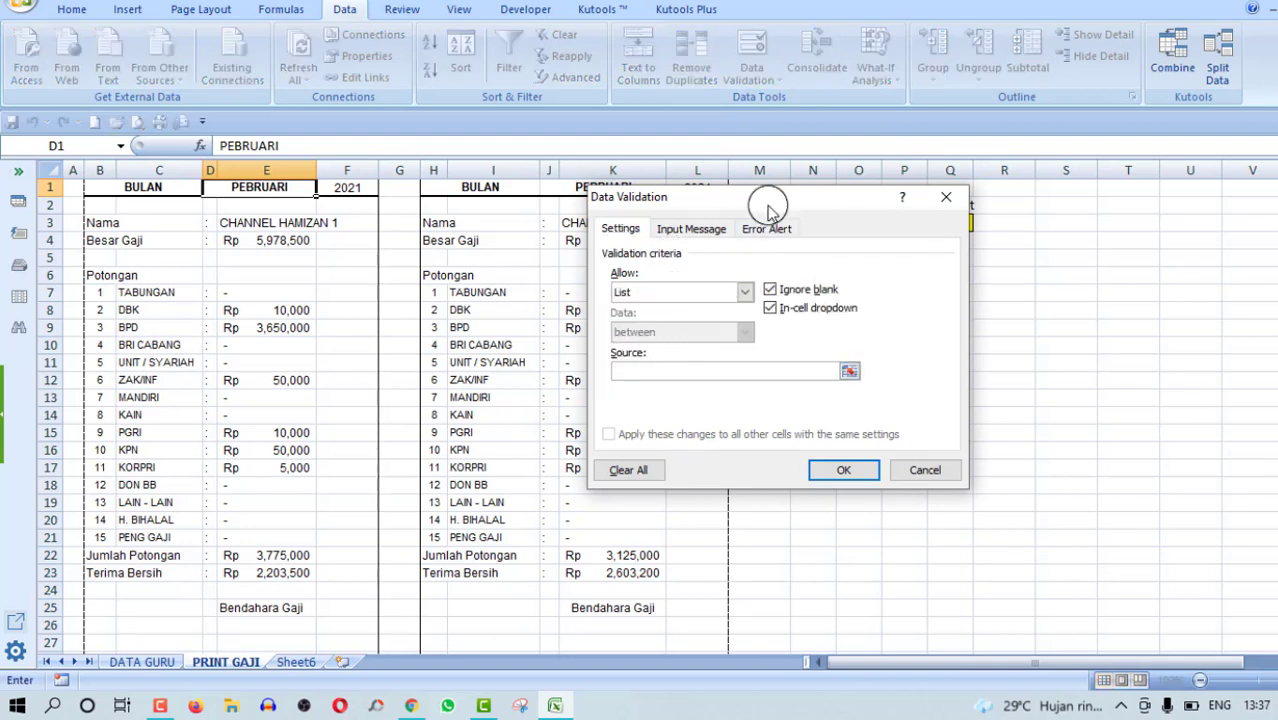
left_click_drag(750, 197, 390, 240)
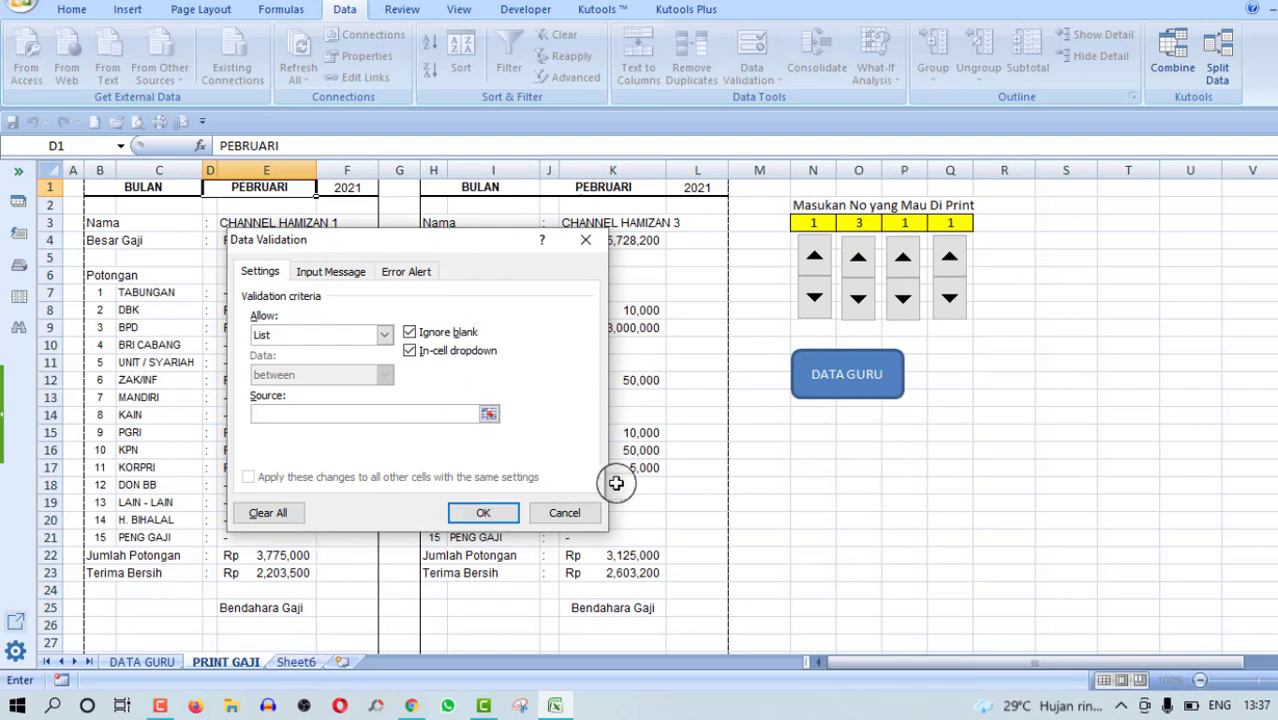
left_click(566, 512)
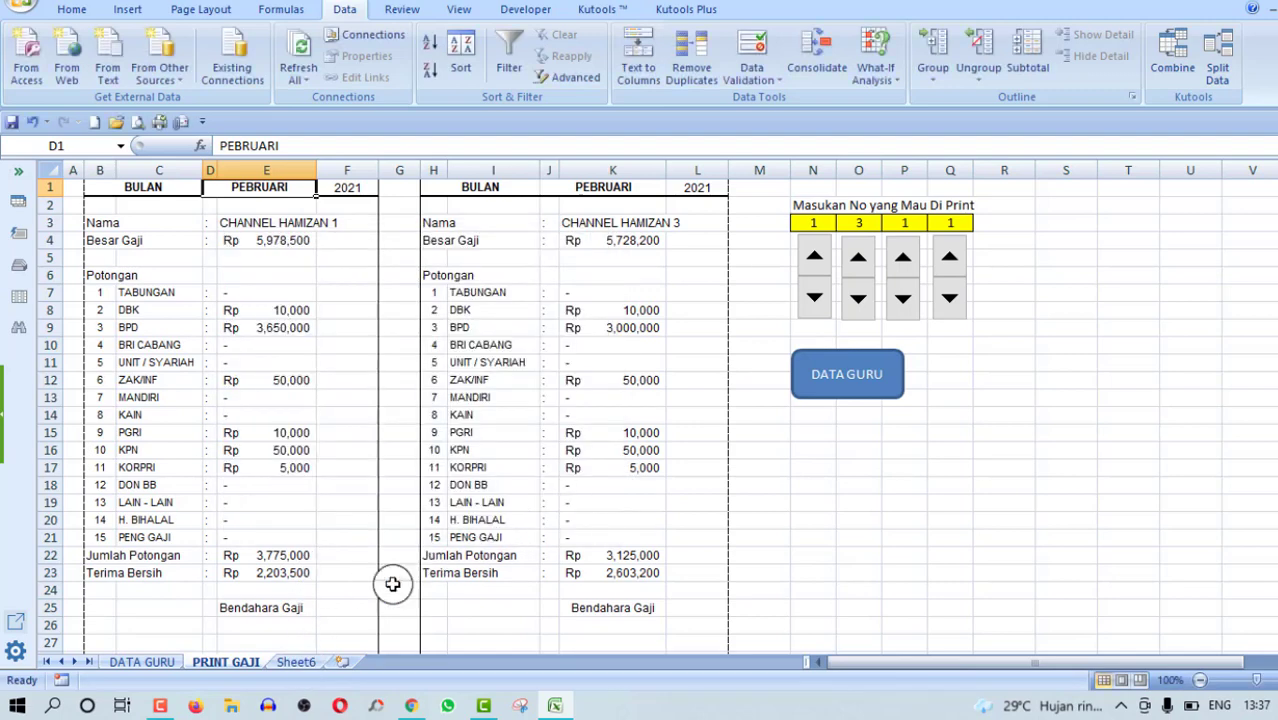
left_click(296, 662)
left_click(208, 208)
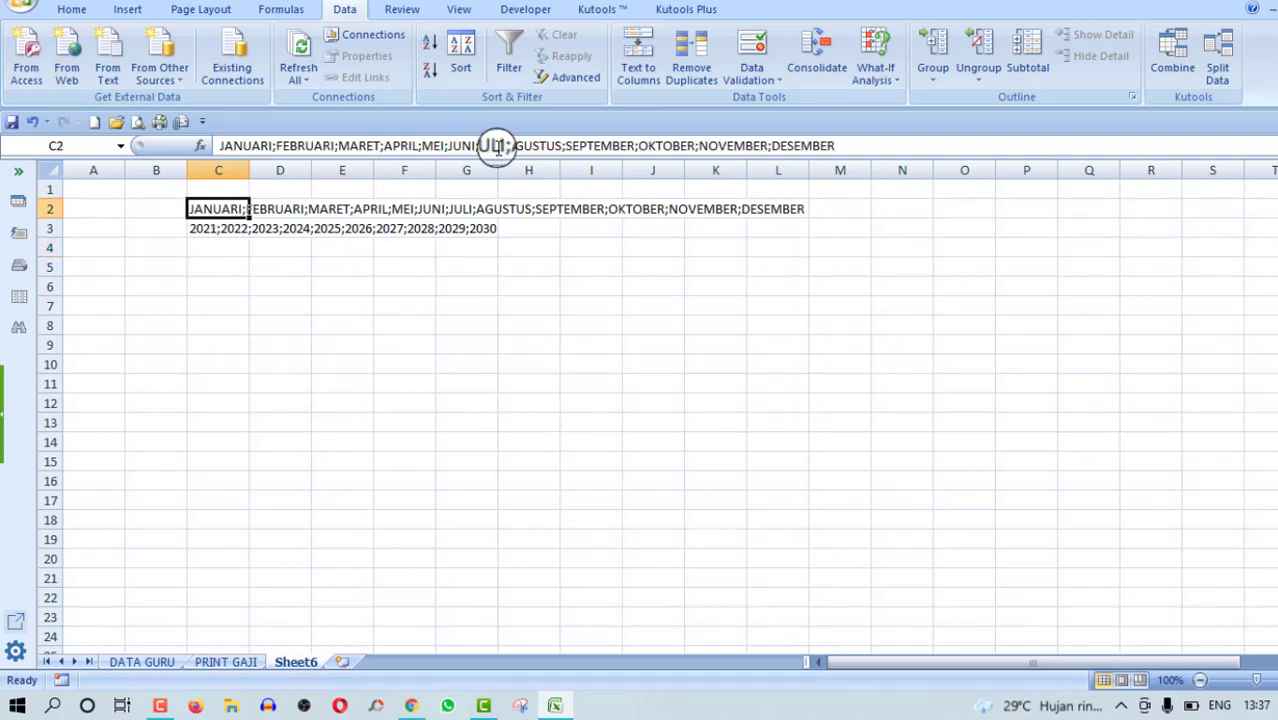
left_click(836, 145)
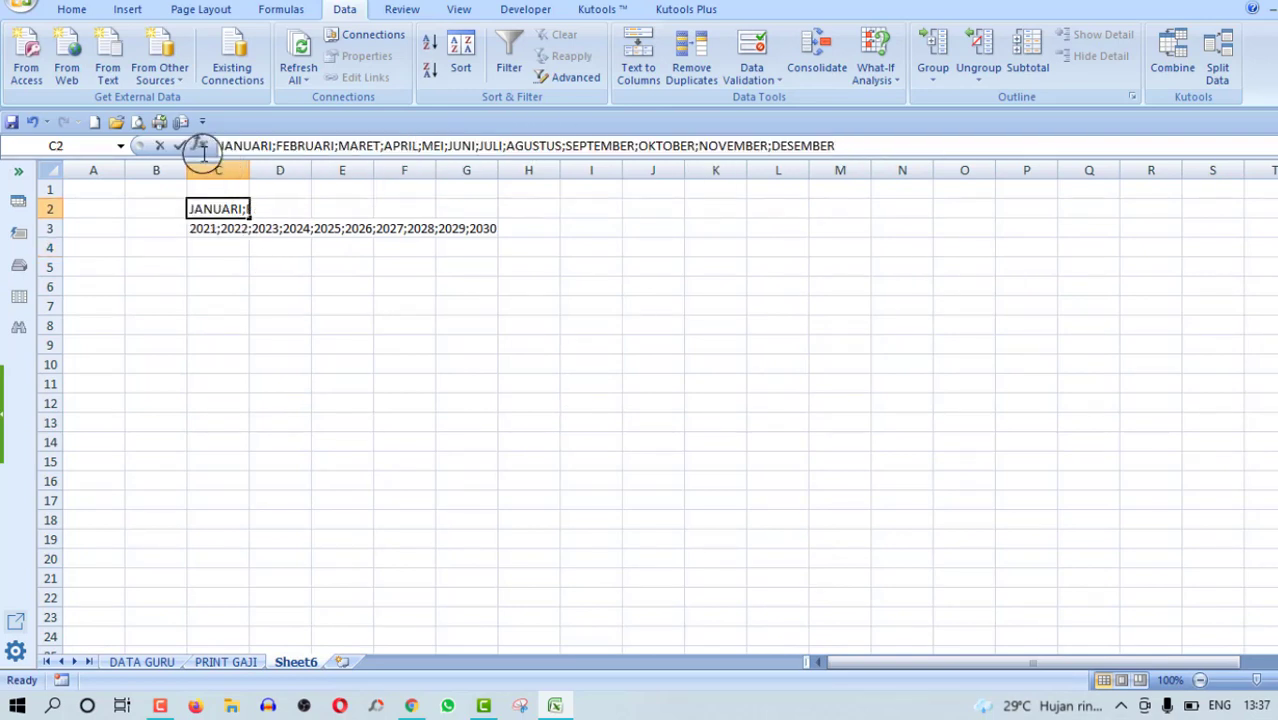
double_click(196, 145)
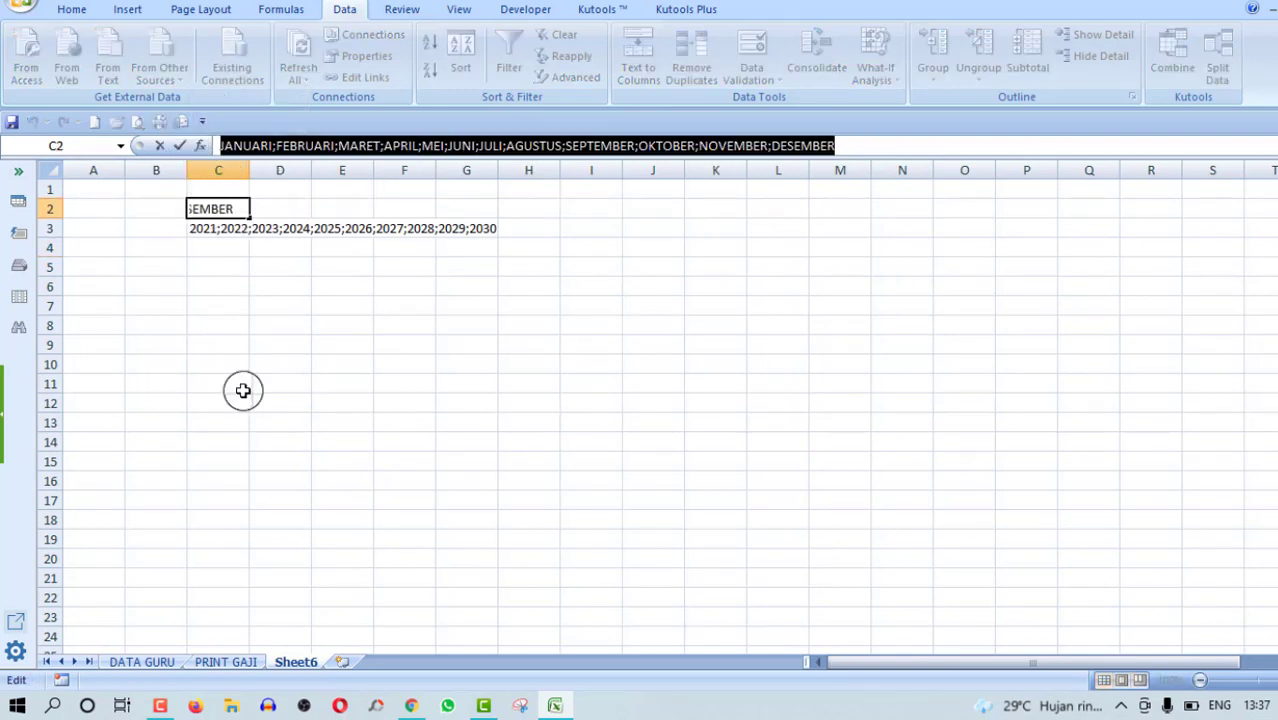
left_click(238, 663)
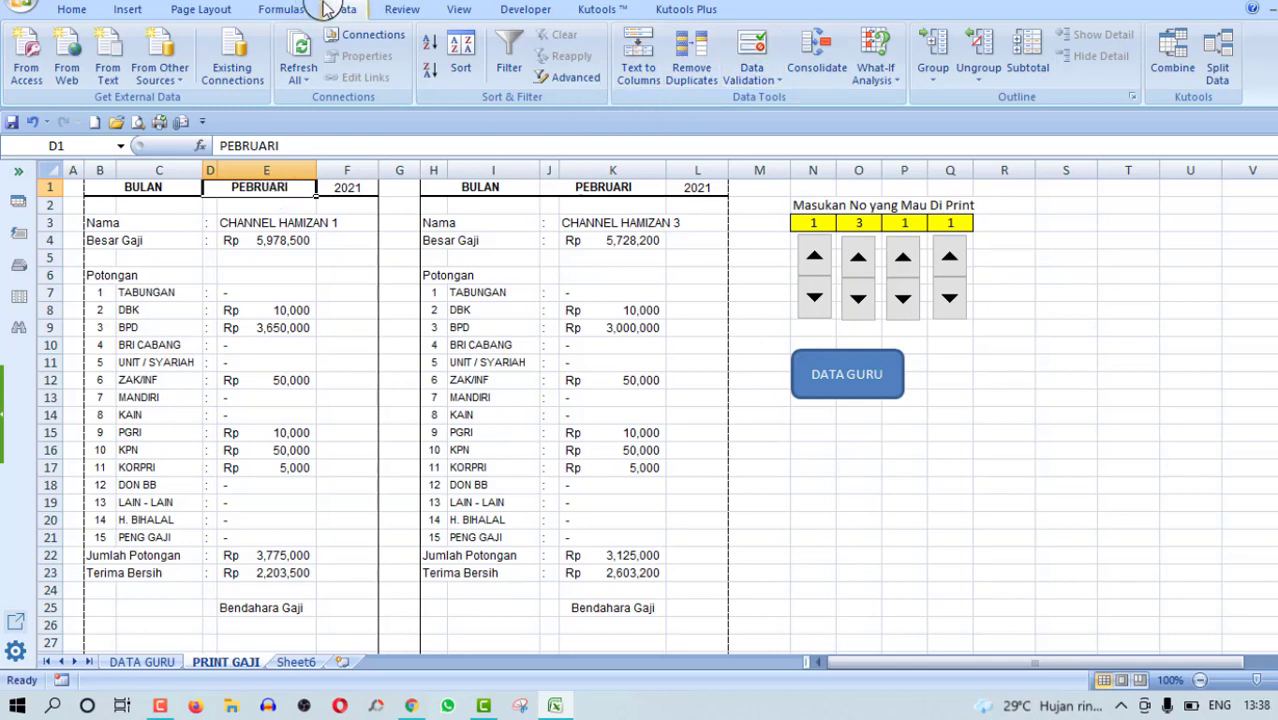
Give D1 List data validation using the pasted month names ending in DESEMBER.
left_click(773, 82)
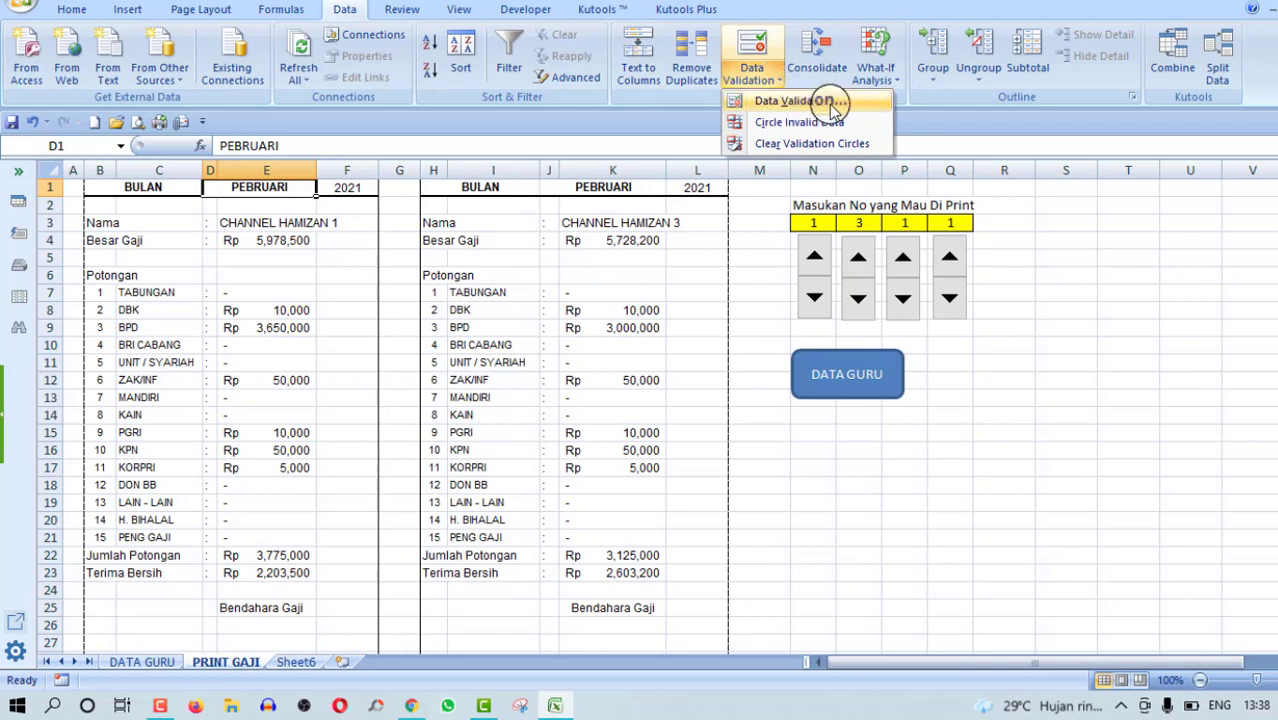
left_click(800, 101)
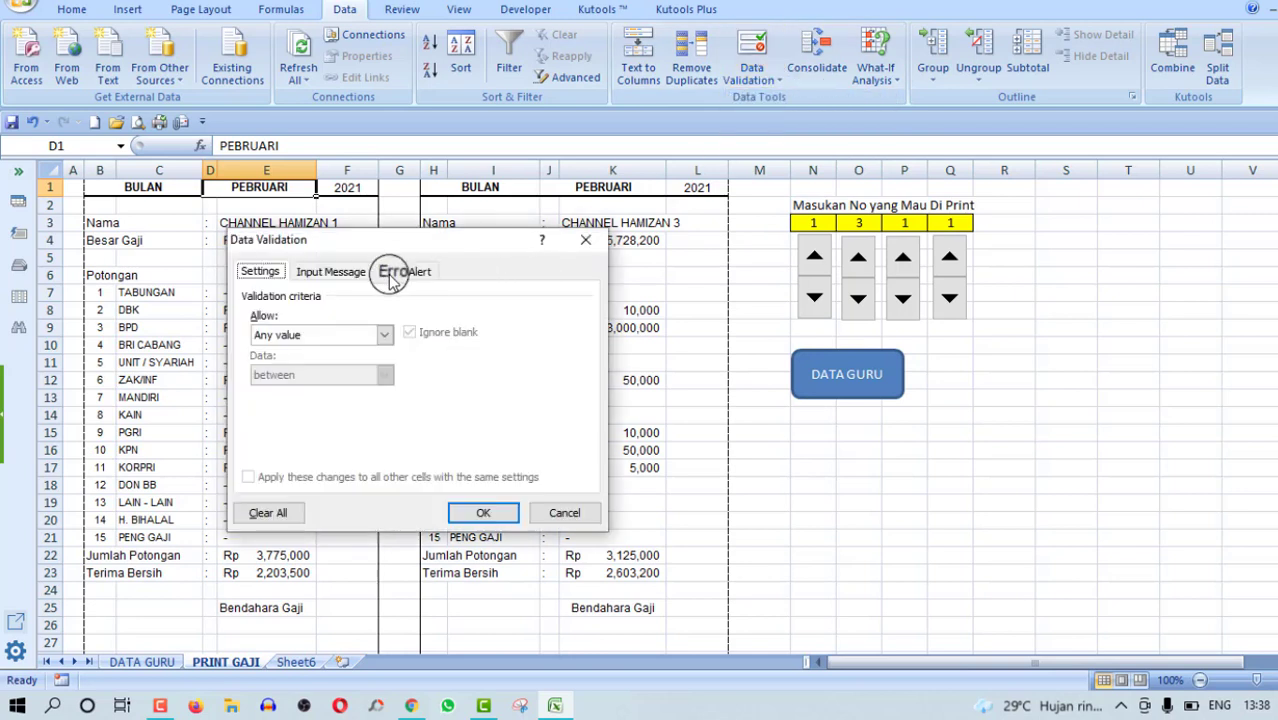
left_click(340, 340)
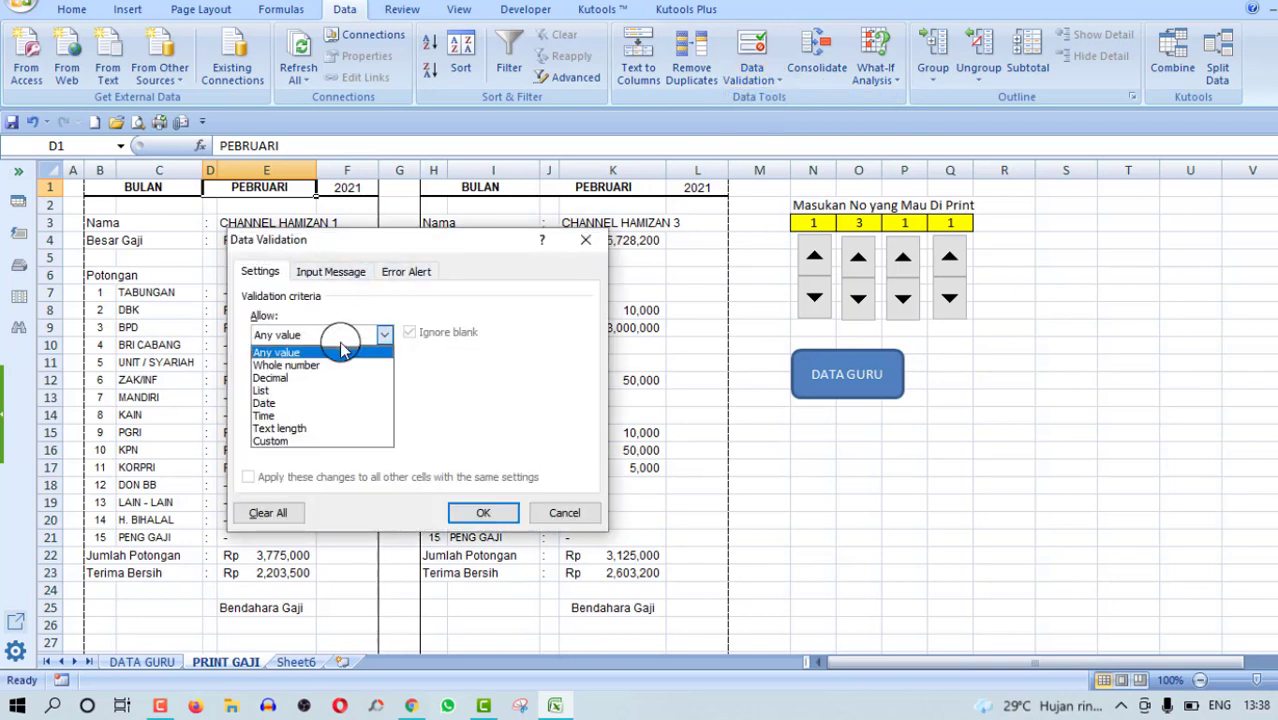
left_click(305, 391)
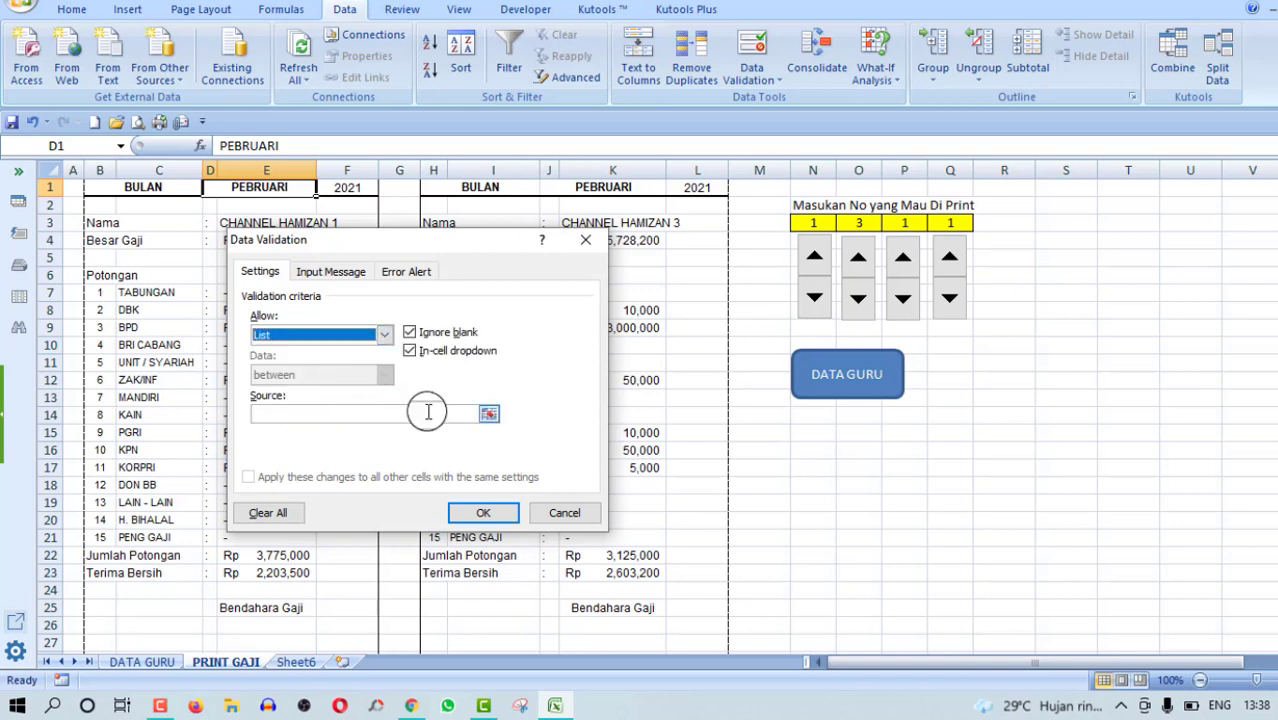
left_click(428, 411)
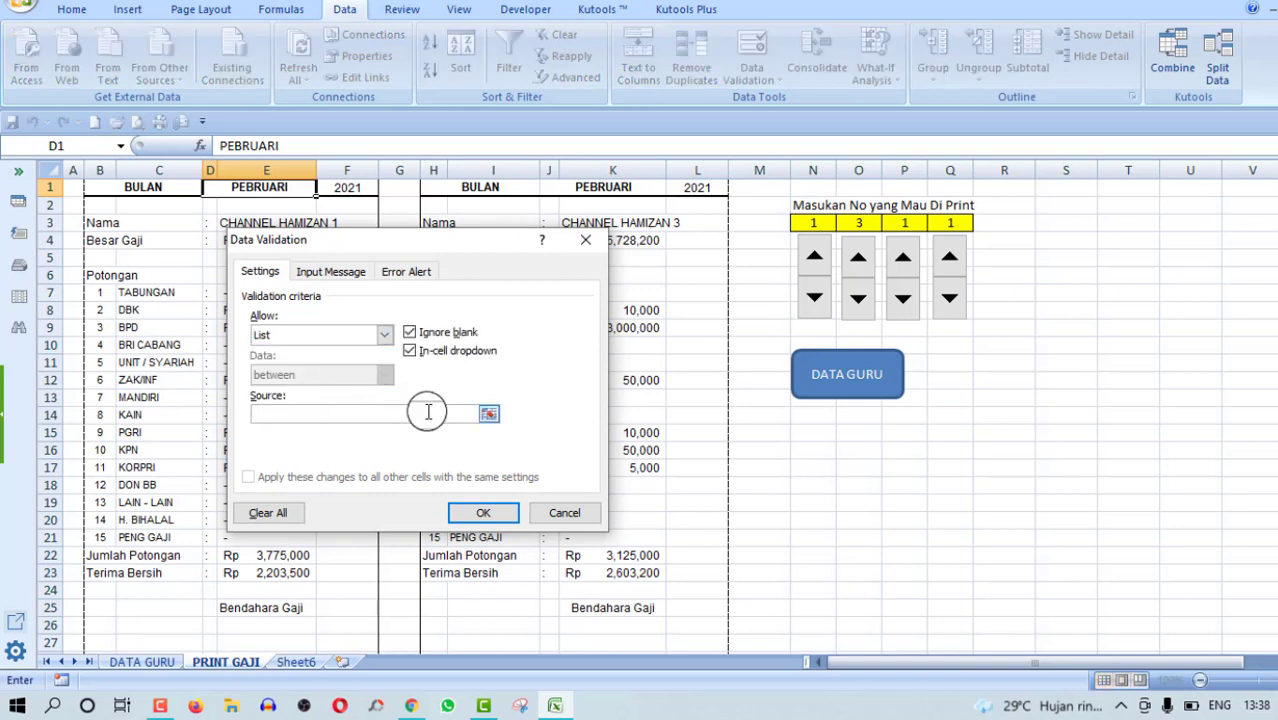
key("ctrl+v")
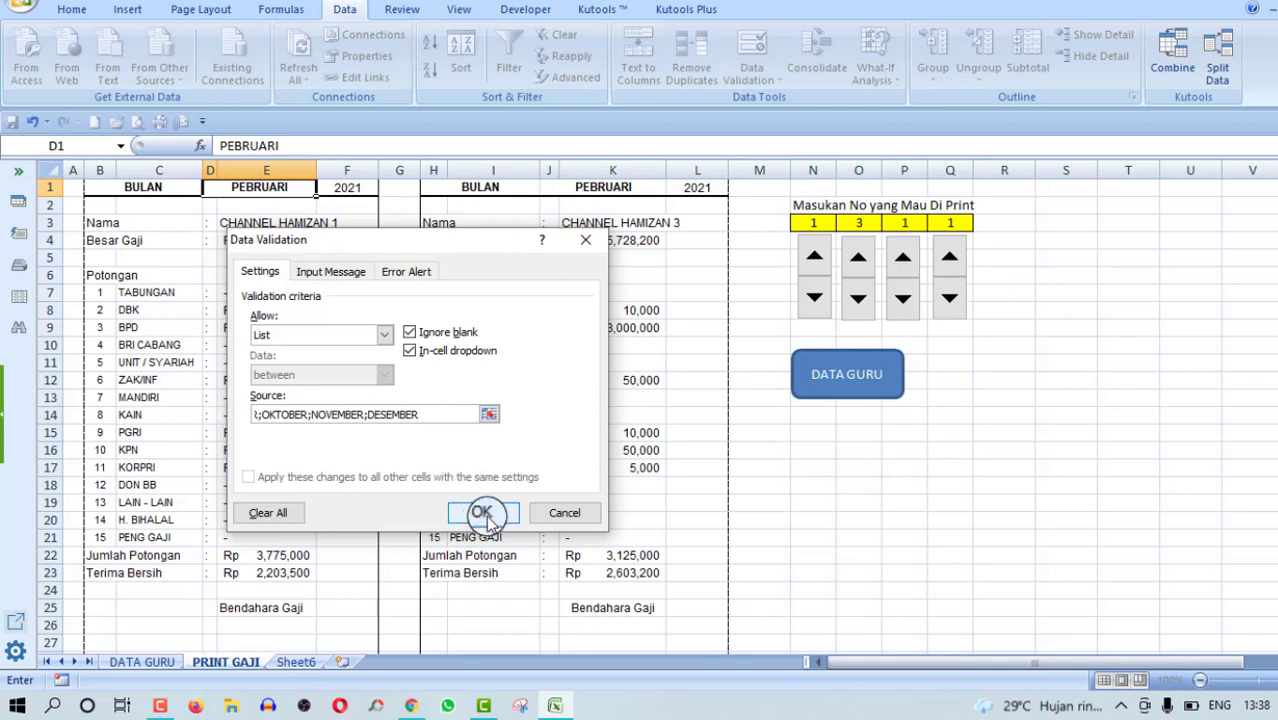
left_click(481, 513)
left_click(314, 292)
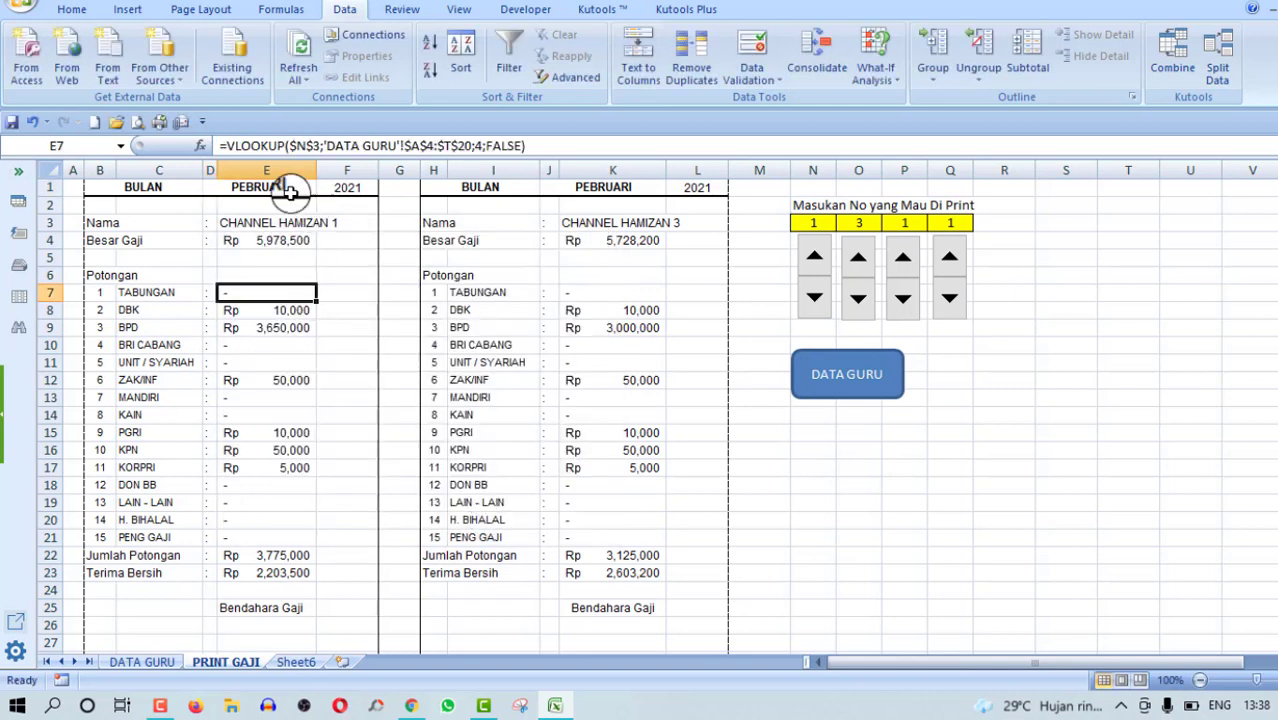
left_click(282, 188)
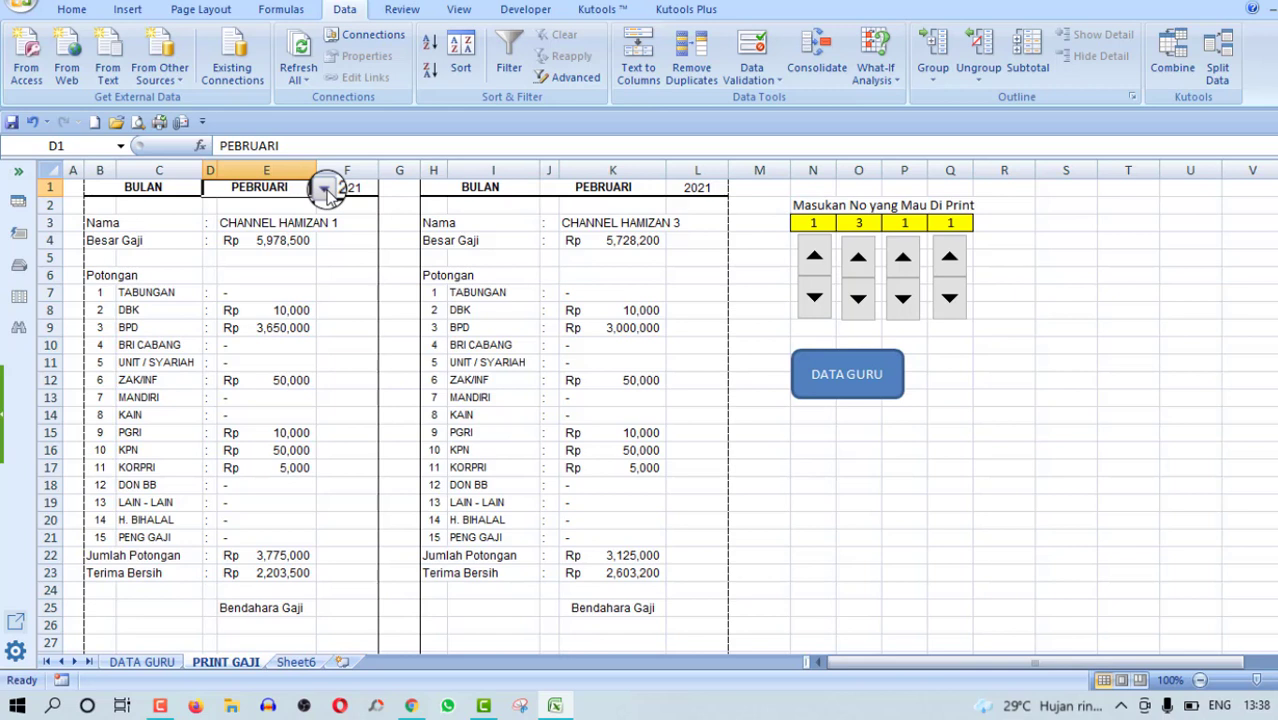
Set D1's payslip month to APRIL and check the second slip's =D1 month formula in J1.
left_click(326, 190)
mouse_move(326, 212)
left_mouse_down()
mouse_move(326, 275)
mouse_move(323, 195)
left_mouse_up()
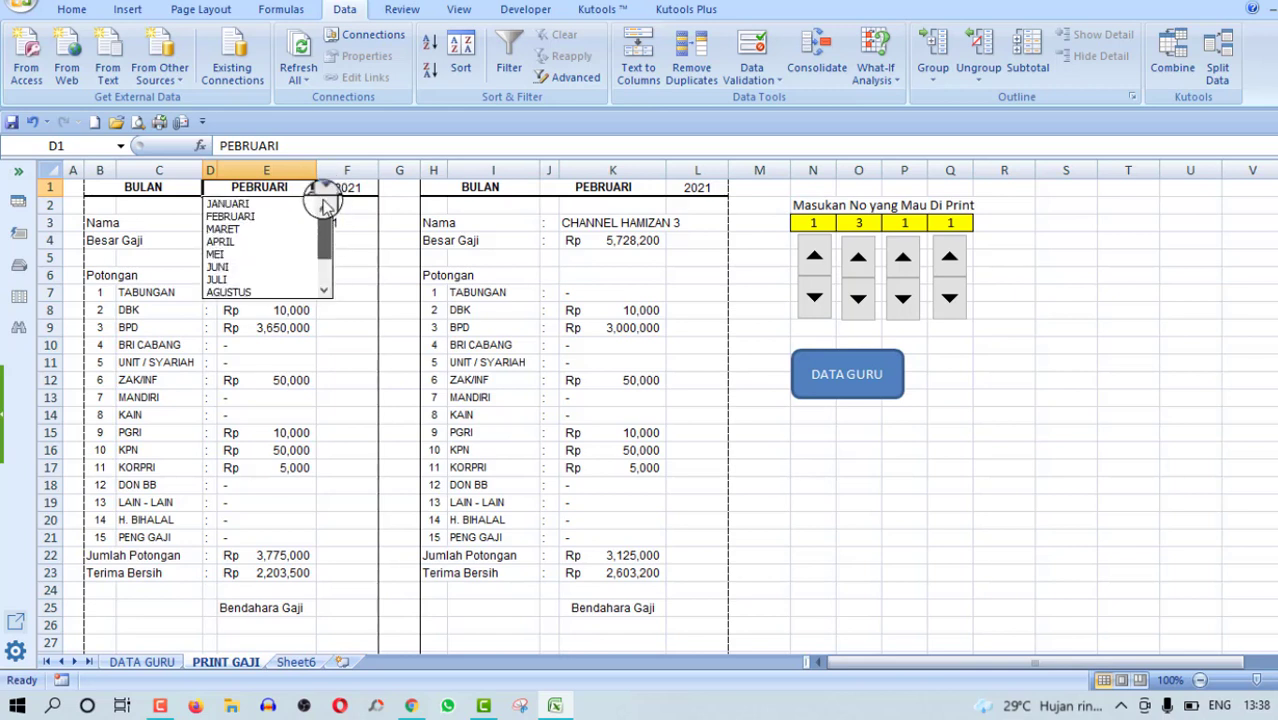
left_click(240, 244)
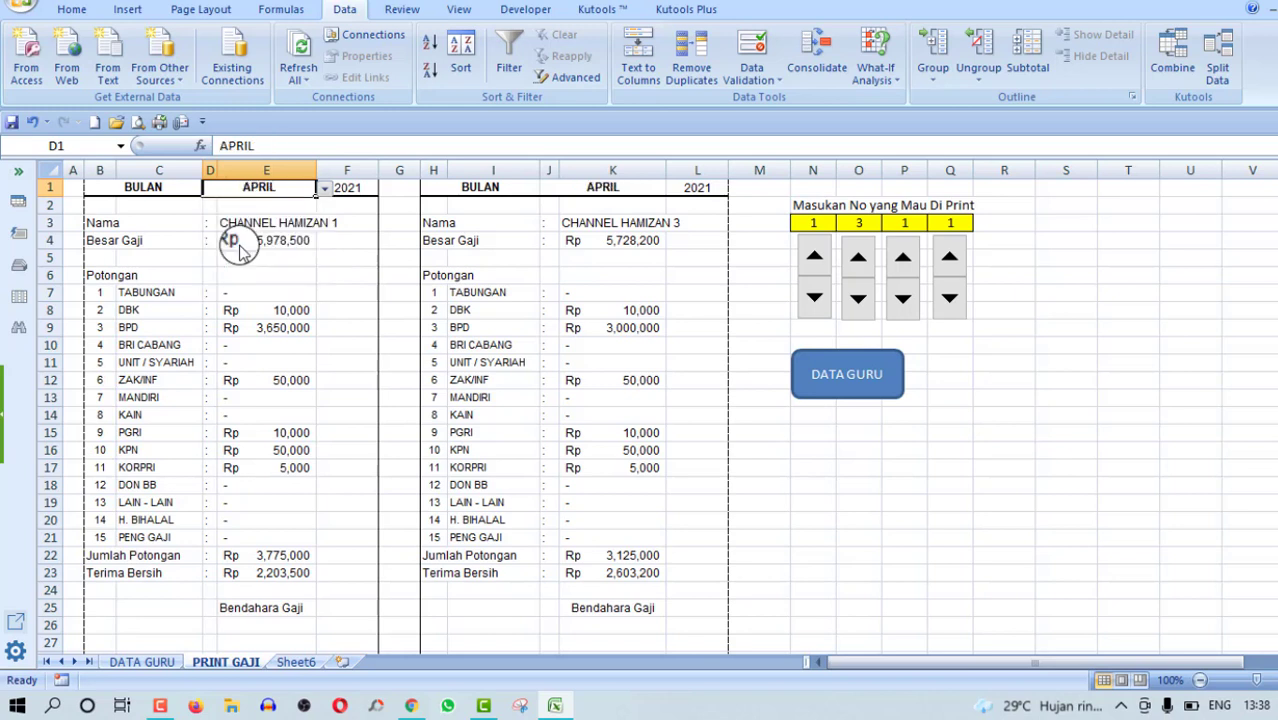
left_click(604, 192)
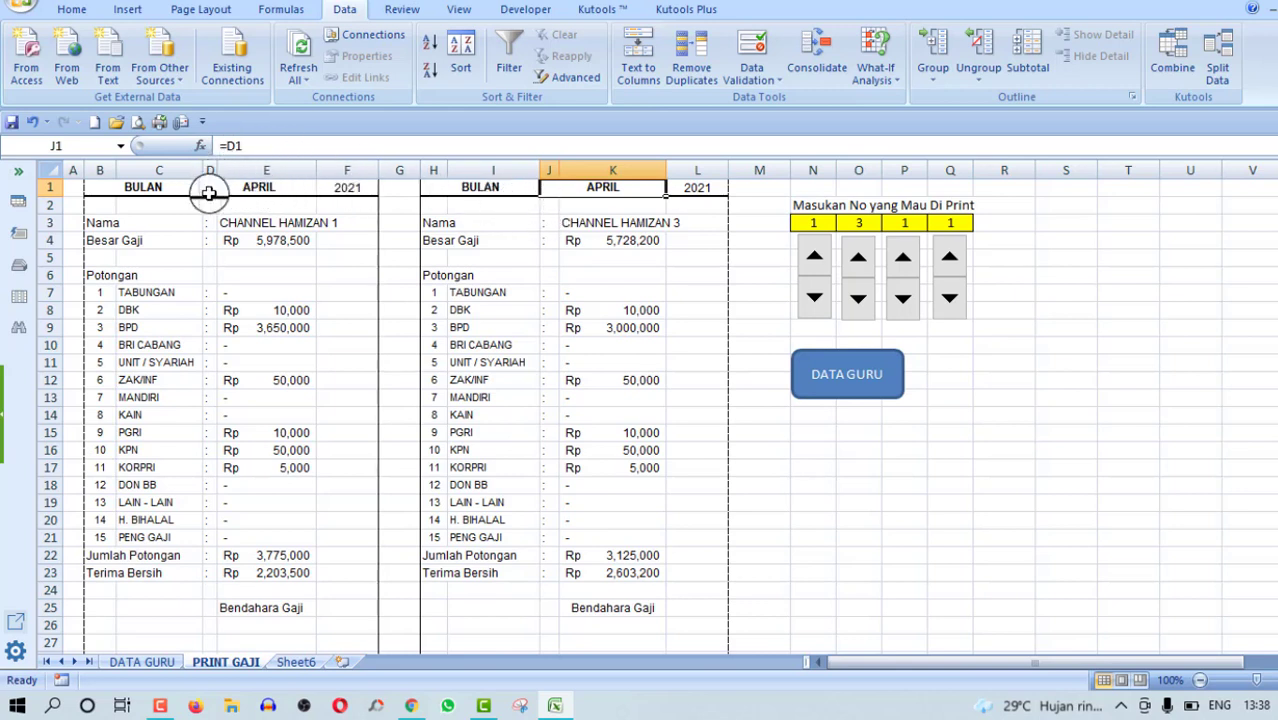
Change D1 to AGUSTUS and confirm both slip sets read AGUSTUS 2021.
left_click(288, 185)
left_click(324, 188)
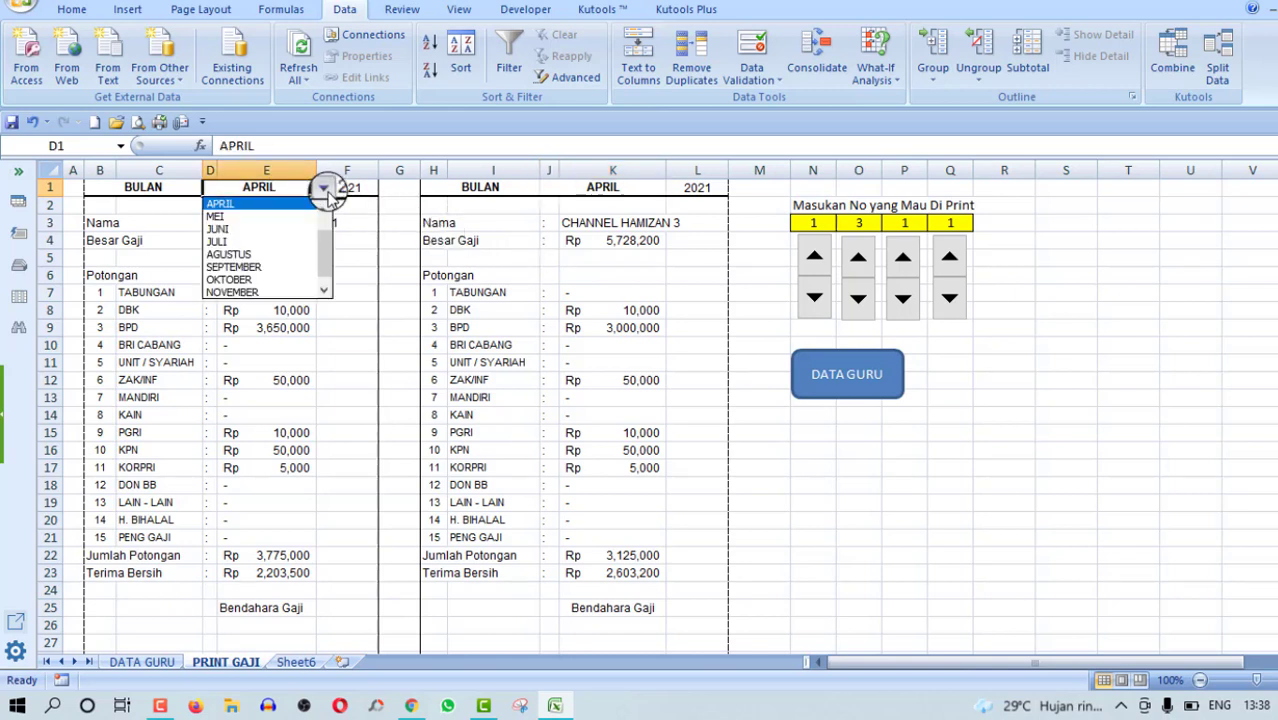
left_click(280, 255)
left_click(618, 226)
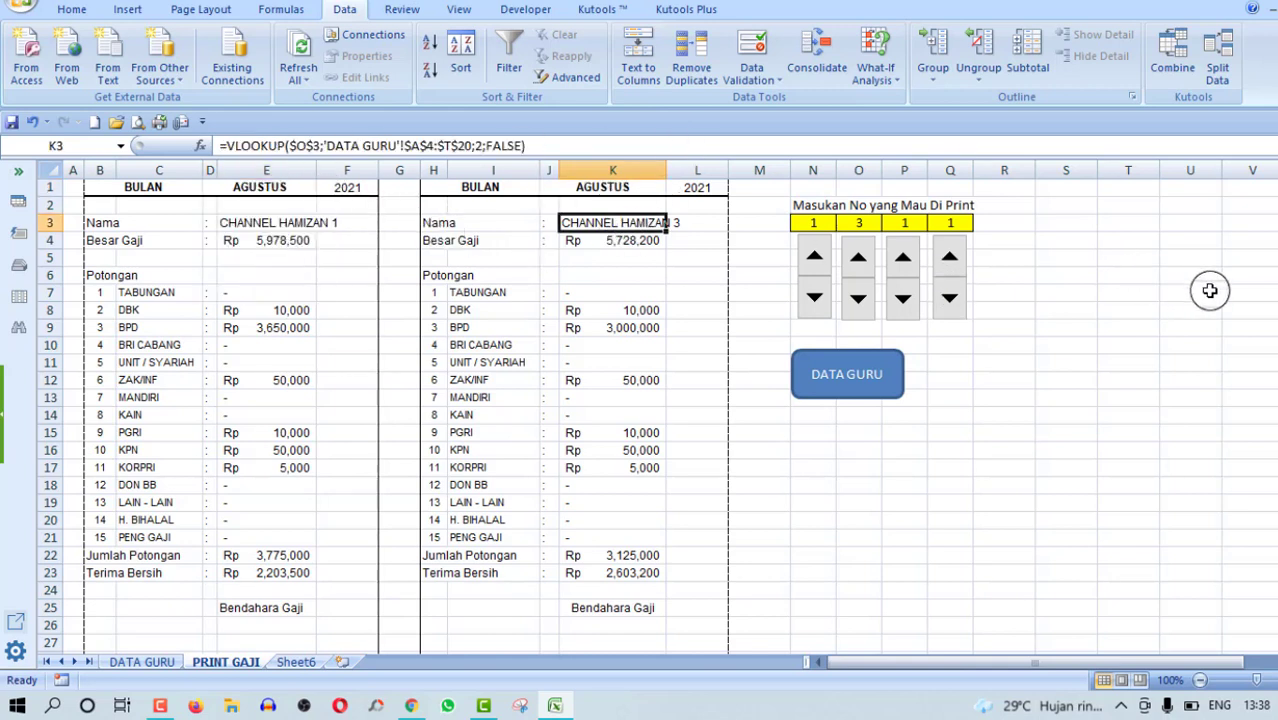
scroll(618, 258, "down", 8)
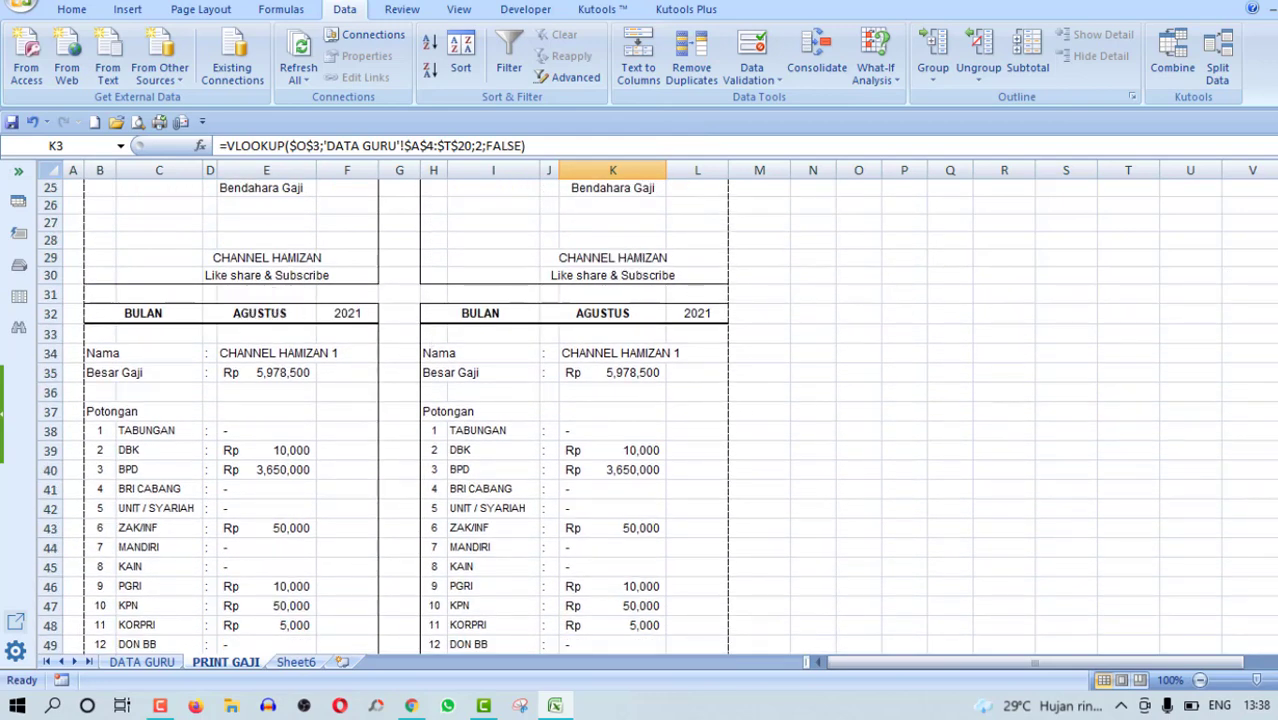
scroll(1240, 440, "up", 8)
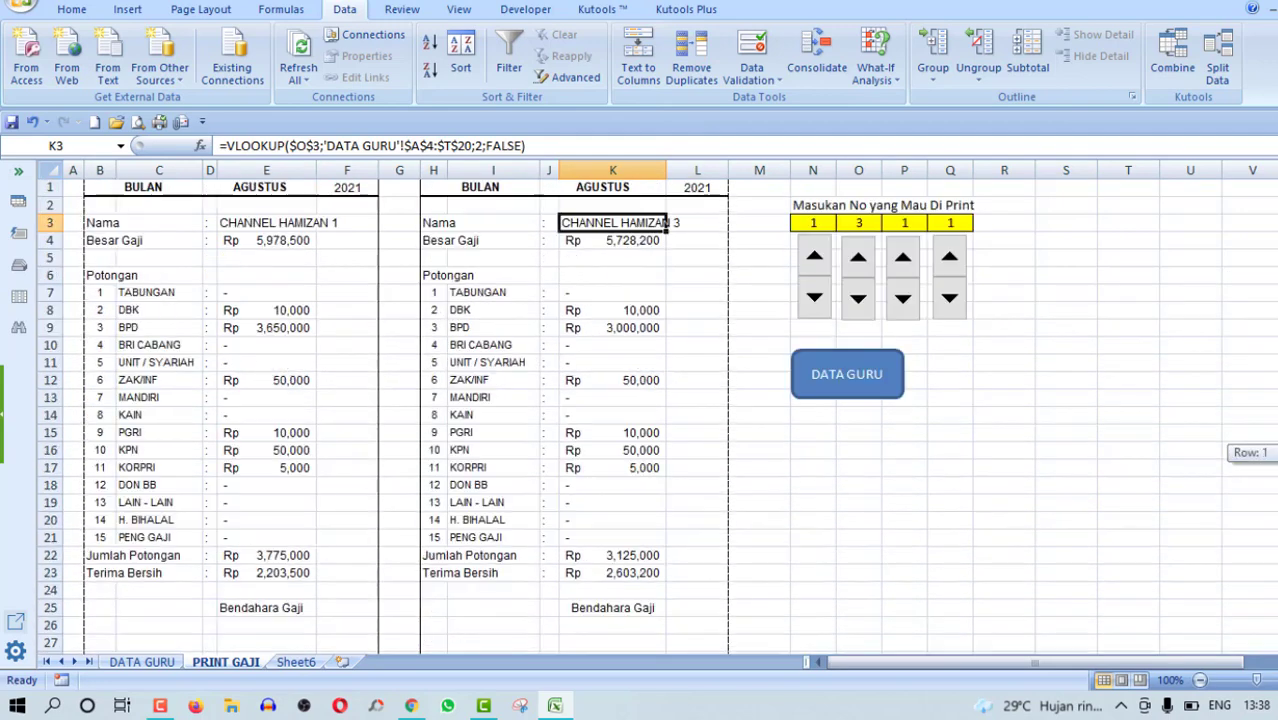
left_click(347, 188)
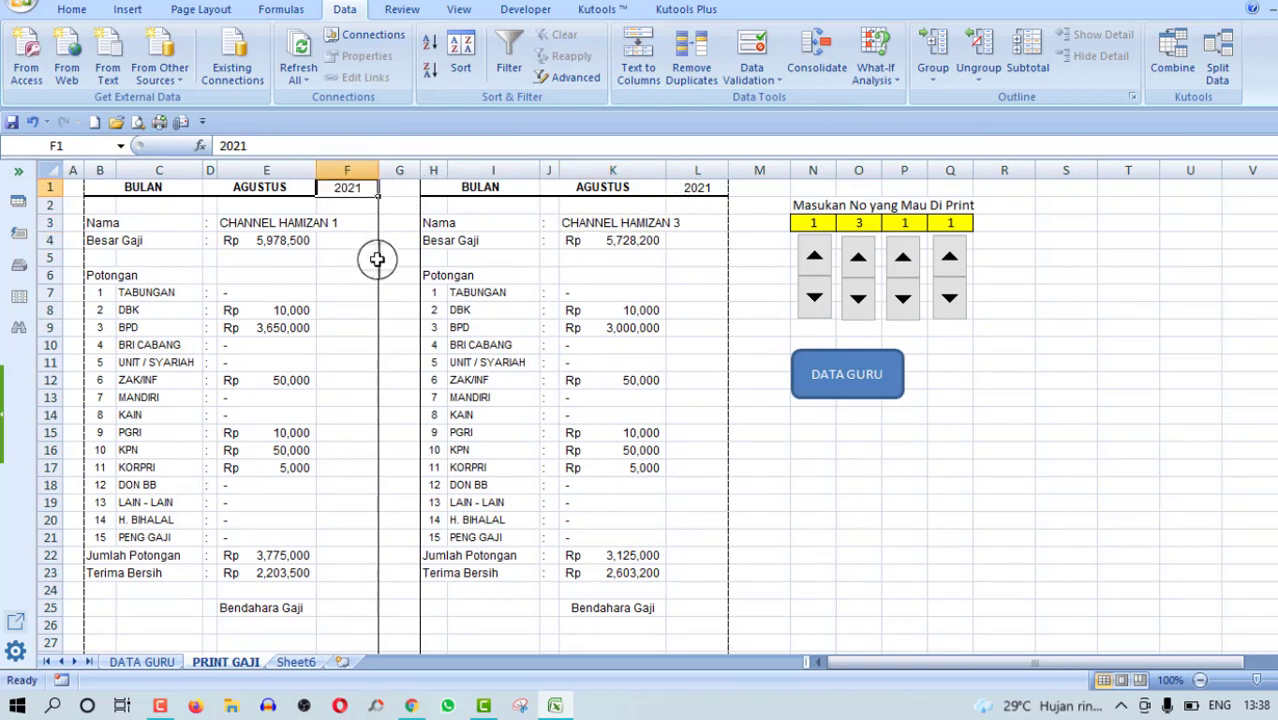
type("202")
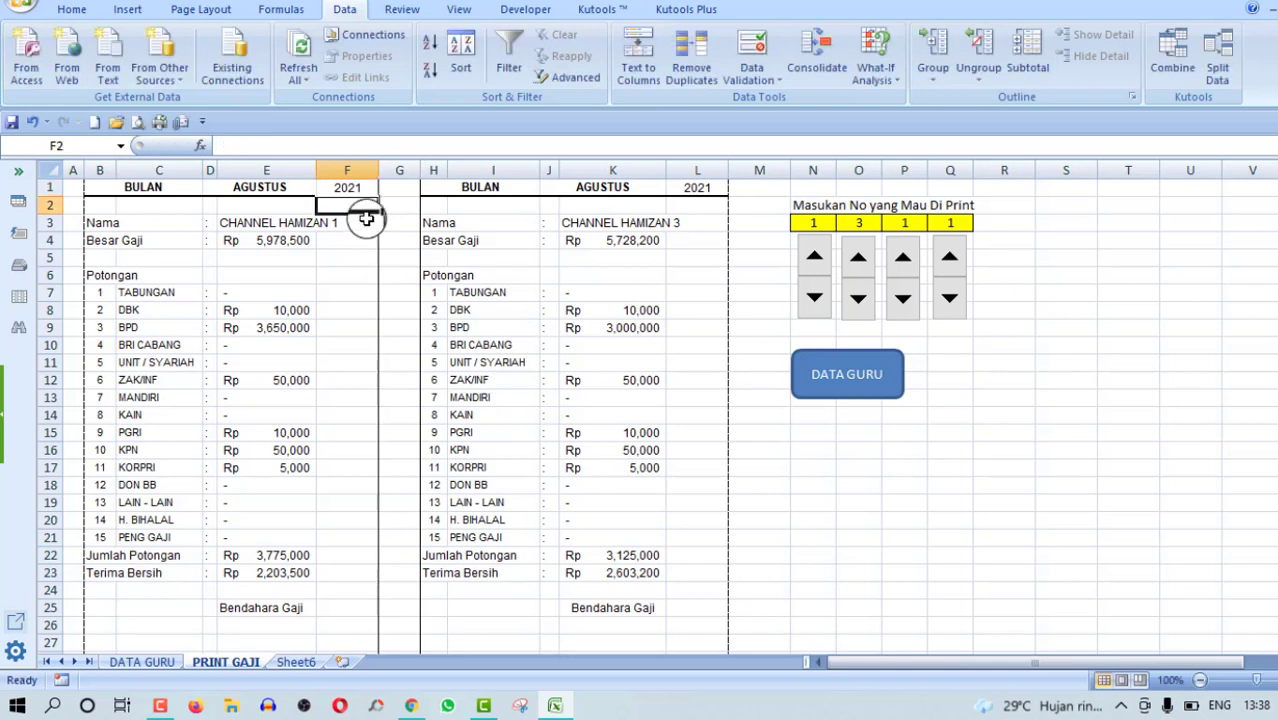
left_click(344, 187)
type("202")
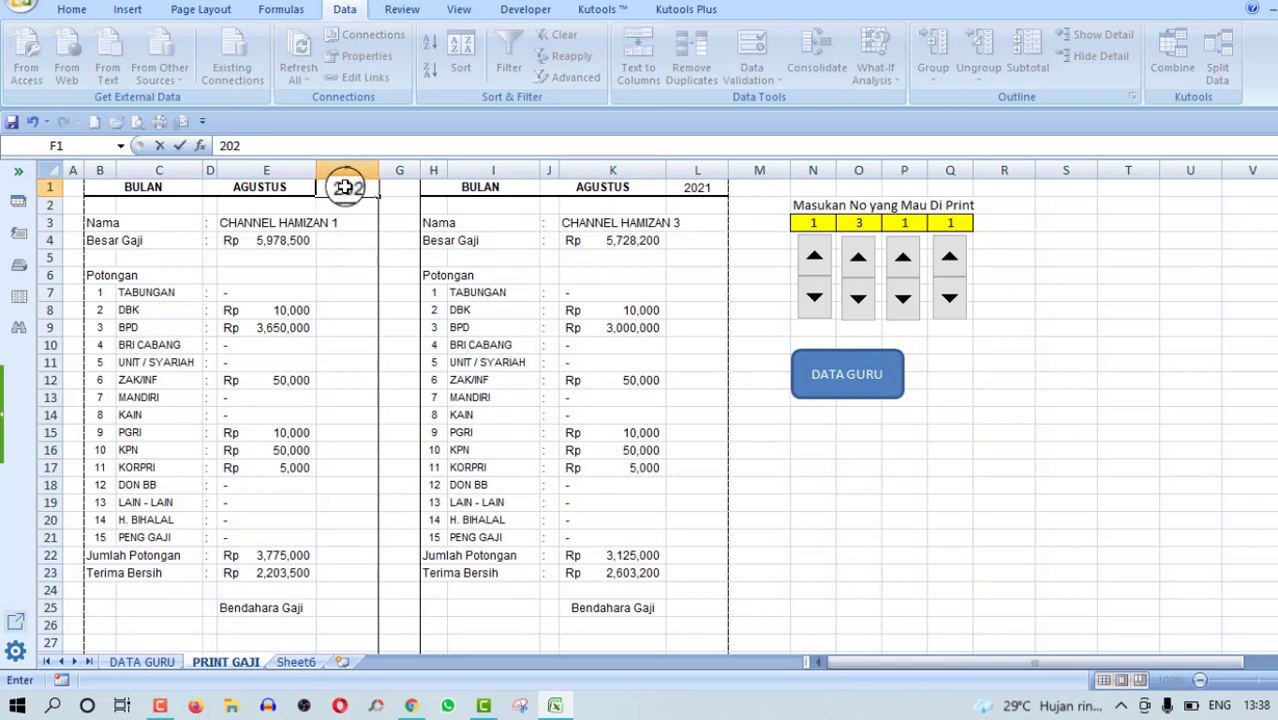
key("Return")
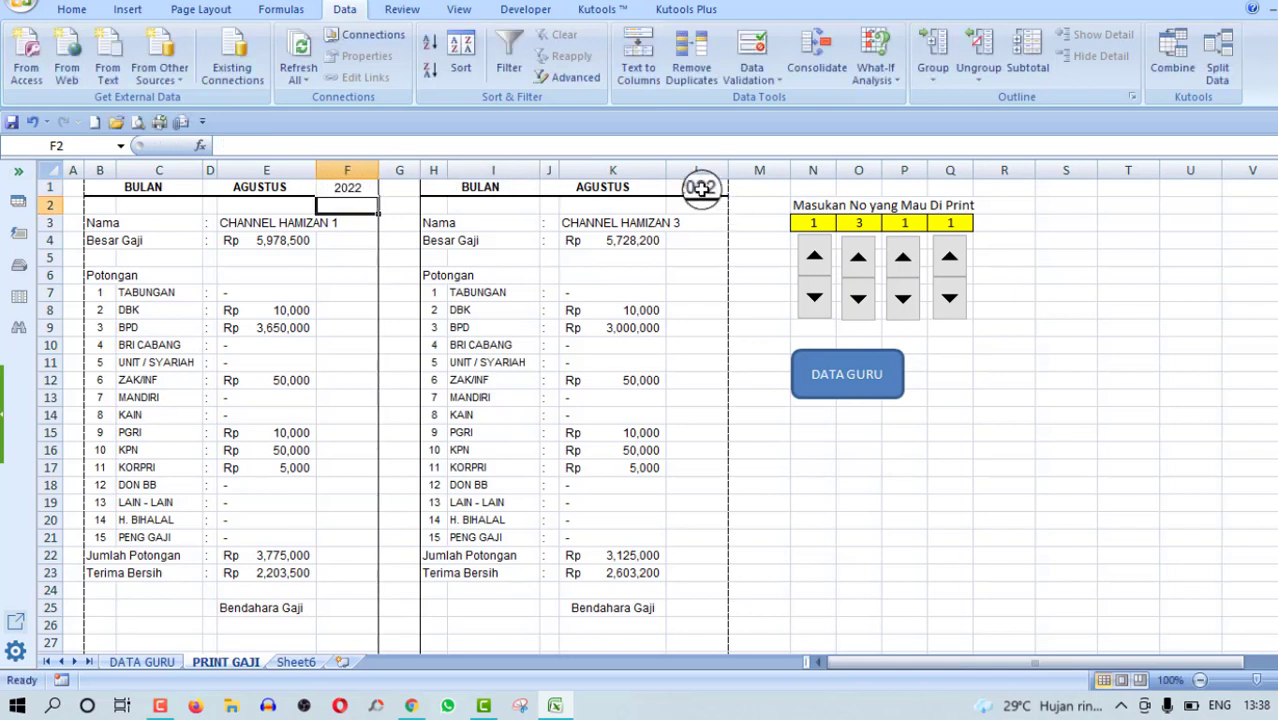
scroll(640, 400, "down", 10)
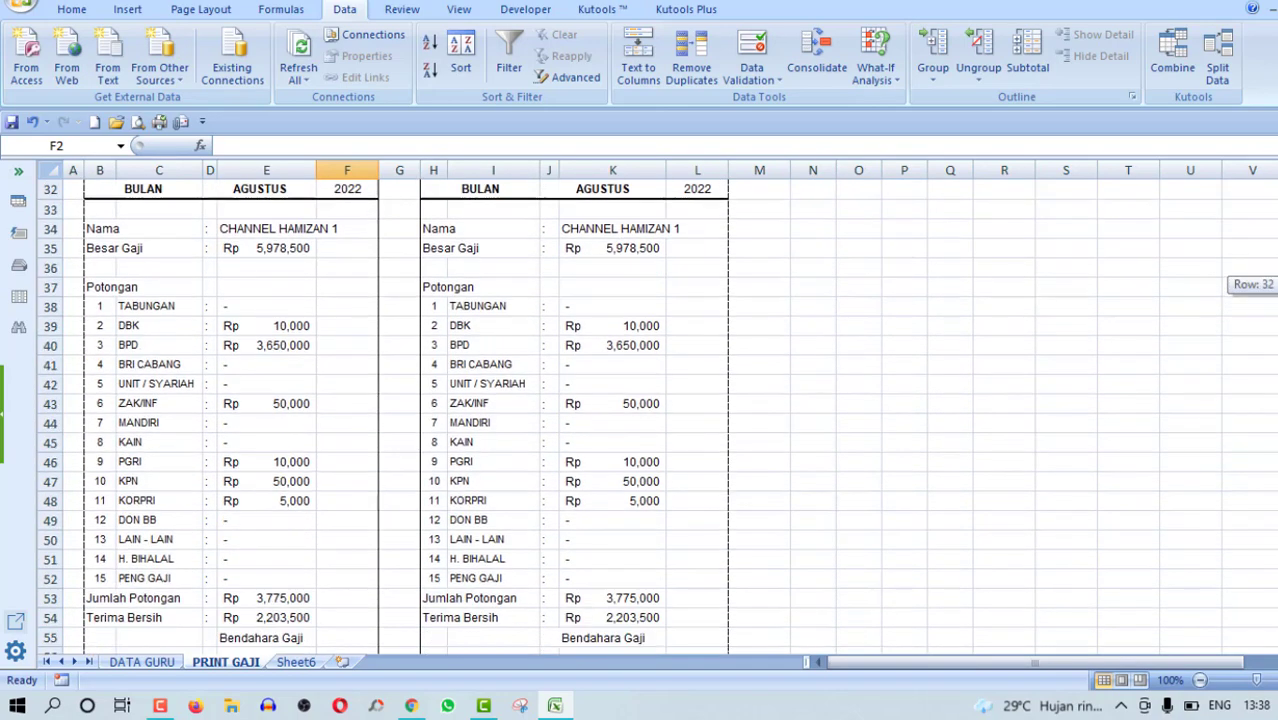
scroll(640, 400, "up", 5)
scroll(640, 400, "up", 5)
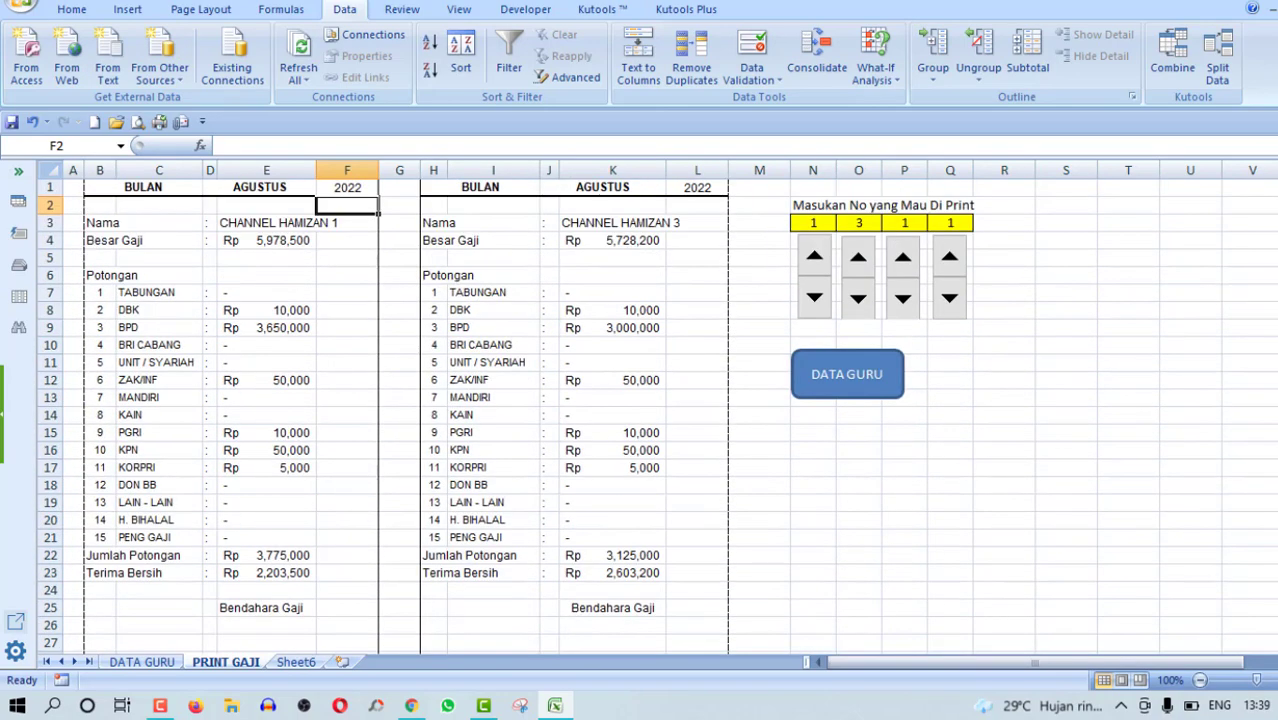
type("Z")
left_click(320, 222)
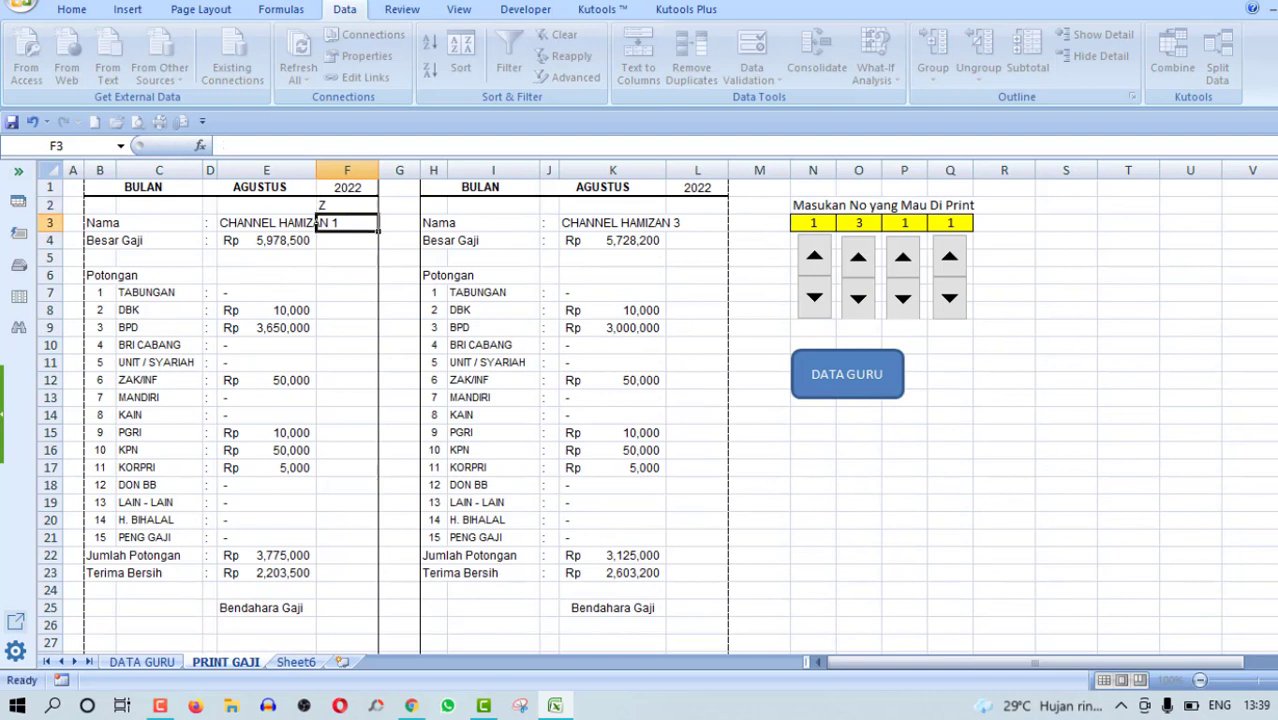
key("ctrl+z")
key("ctrl+z")
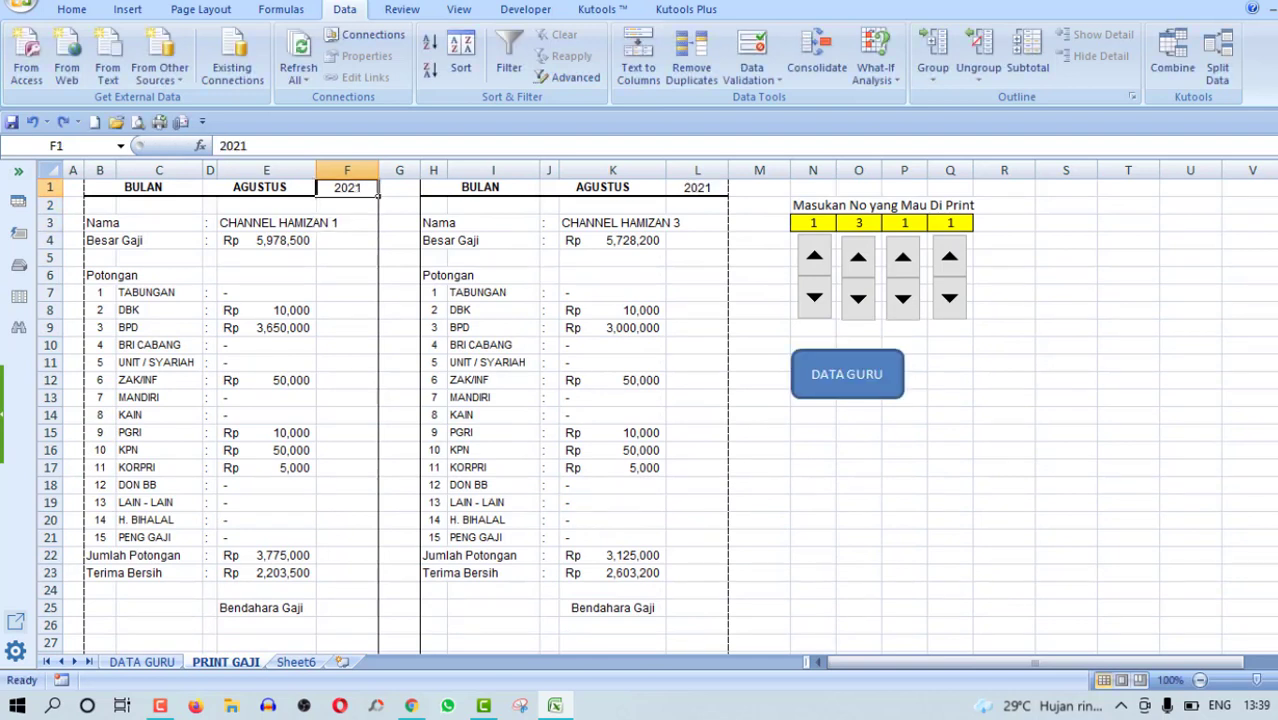
Step the left slip's spinner to teacher 2, netting 3,774,946, and select name cell E3.
left_click(355, 262)
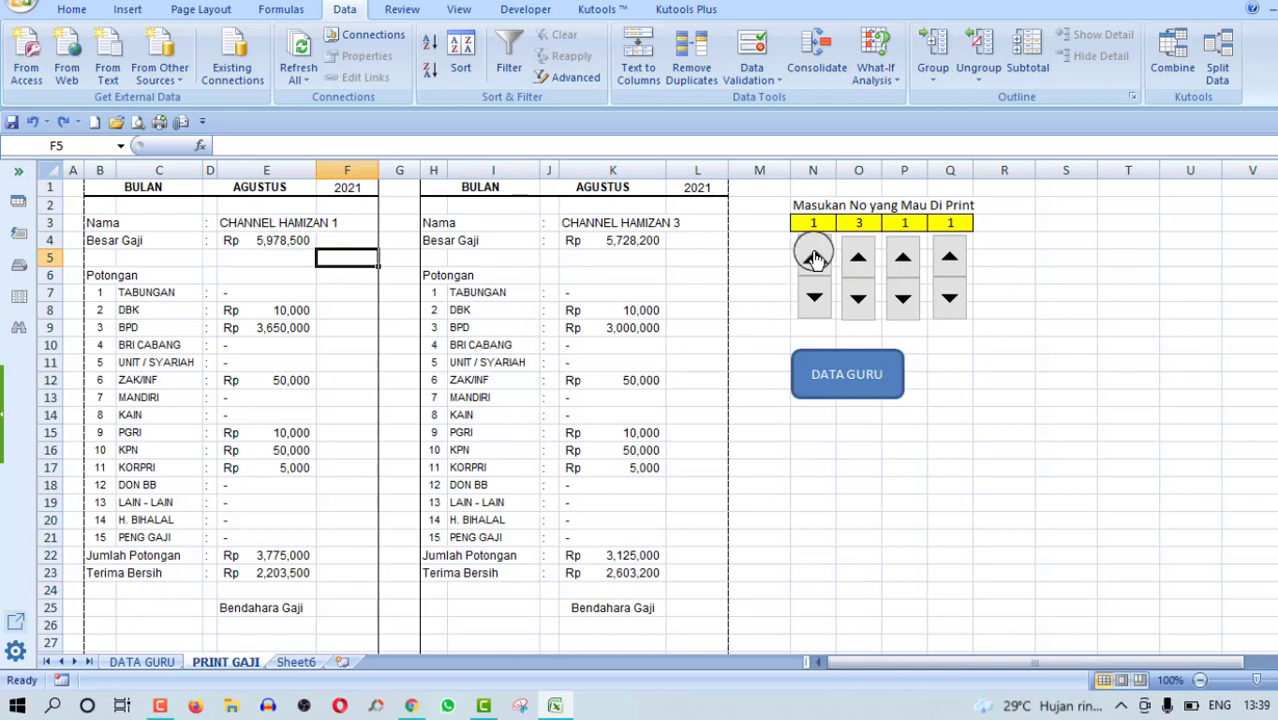
left_click(814, 258)
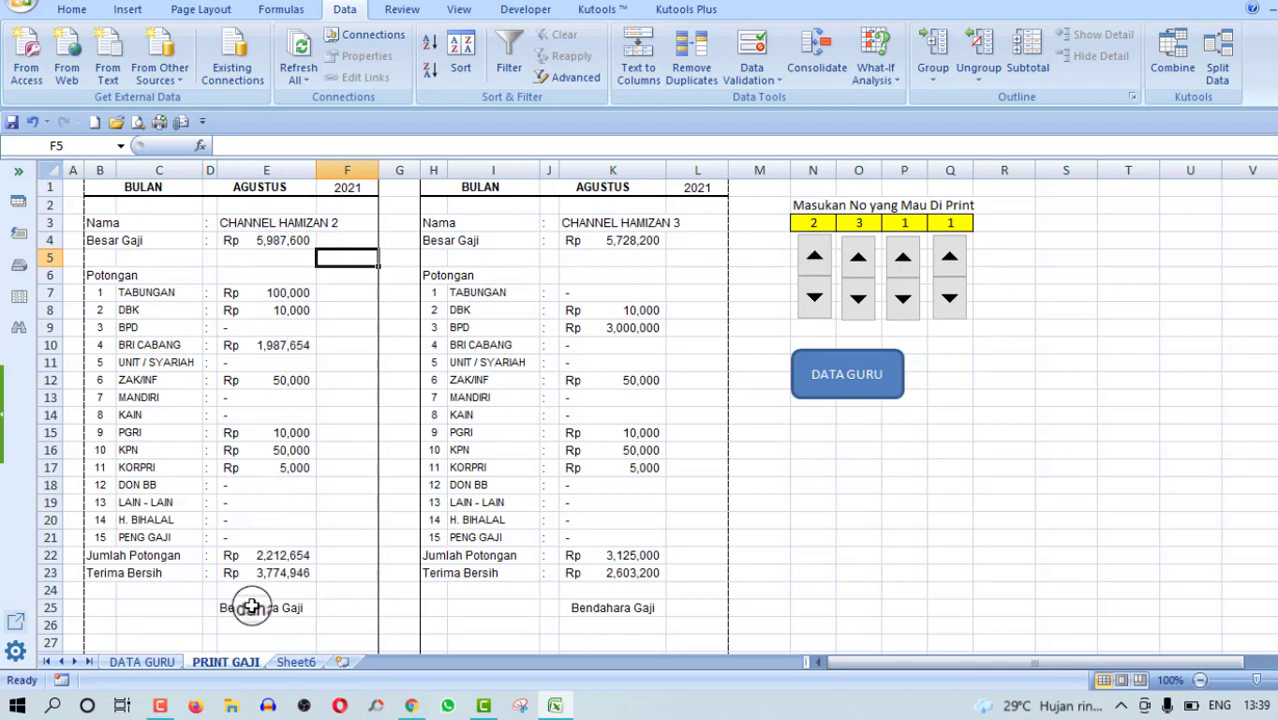
left_click(249, 222)
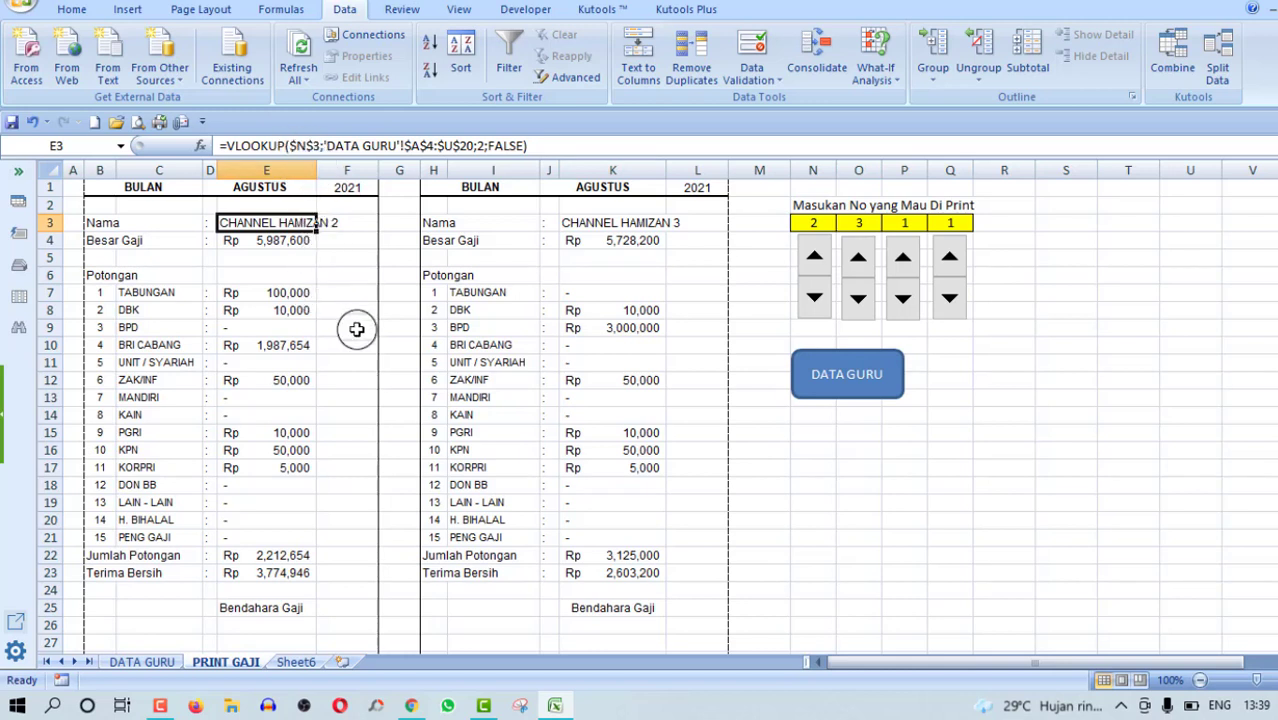
Start retyping E3 as =VLOOKUP(N3; and go to DATA GURU to pick the table range.
type("=")
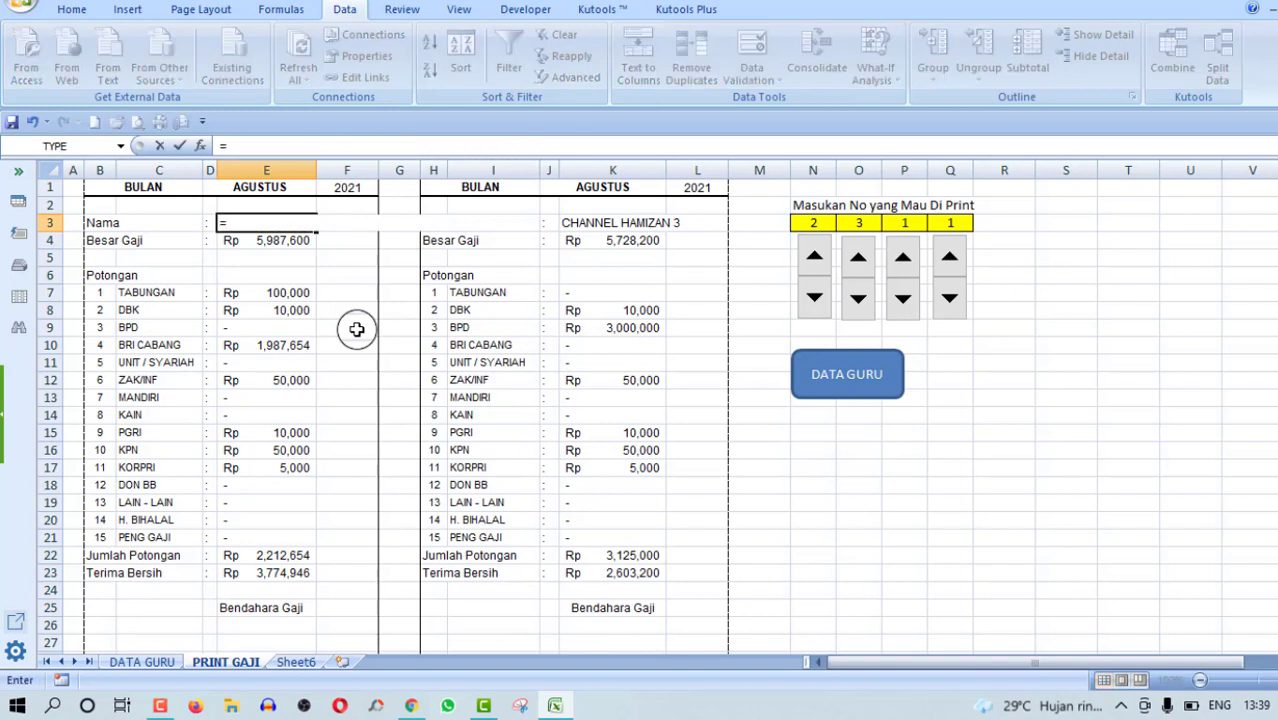
type("VLO")
key("Tab")
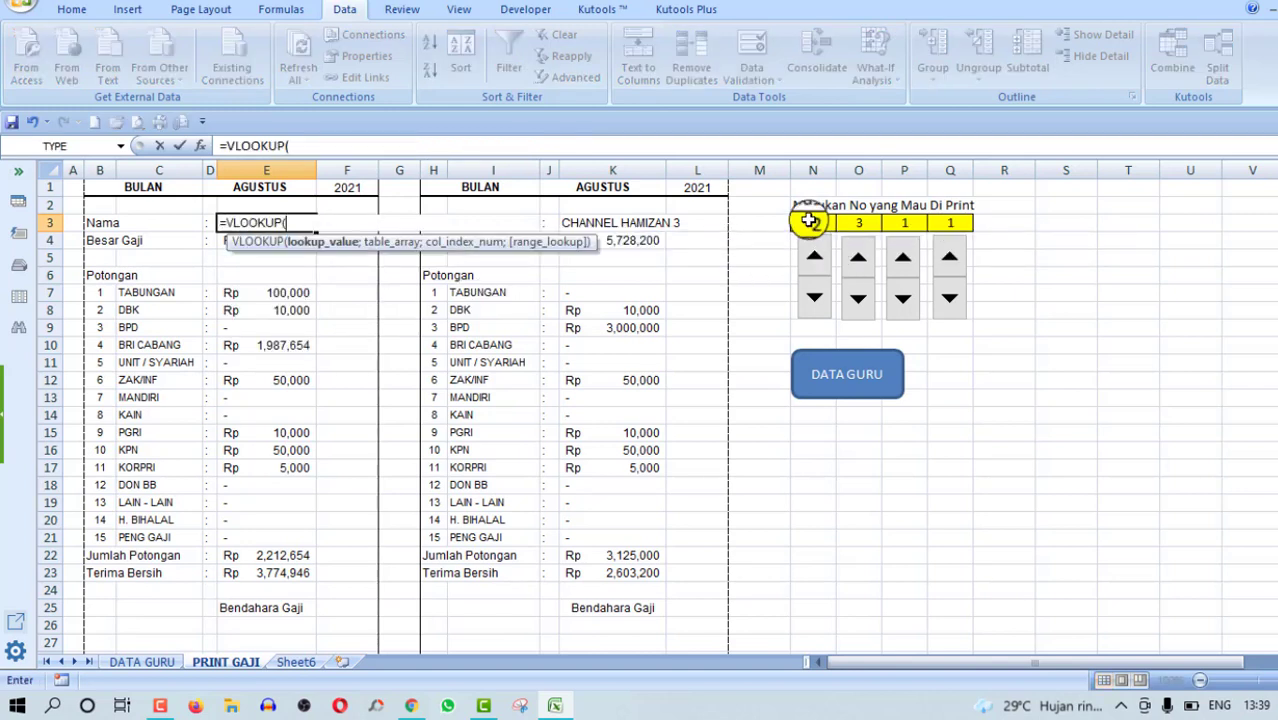
left_click(805, 222)
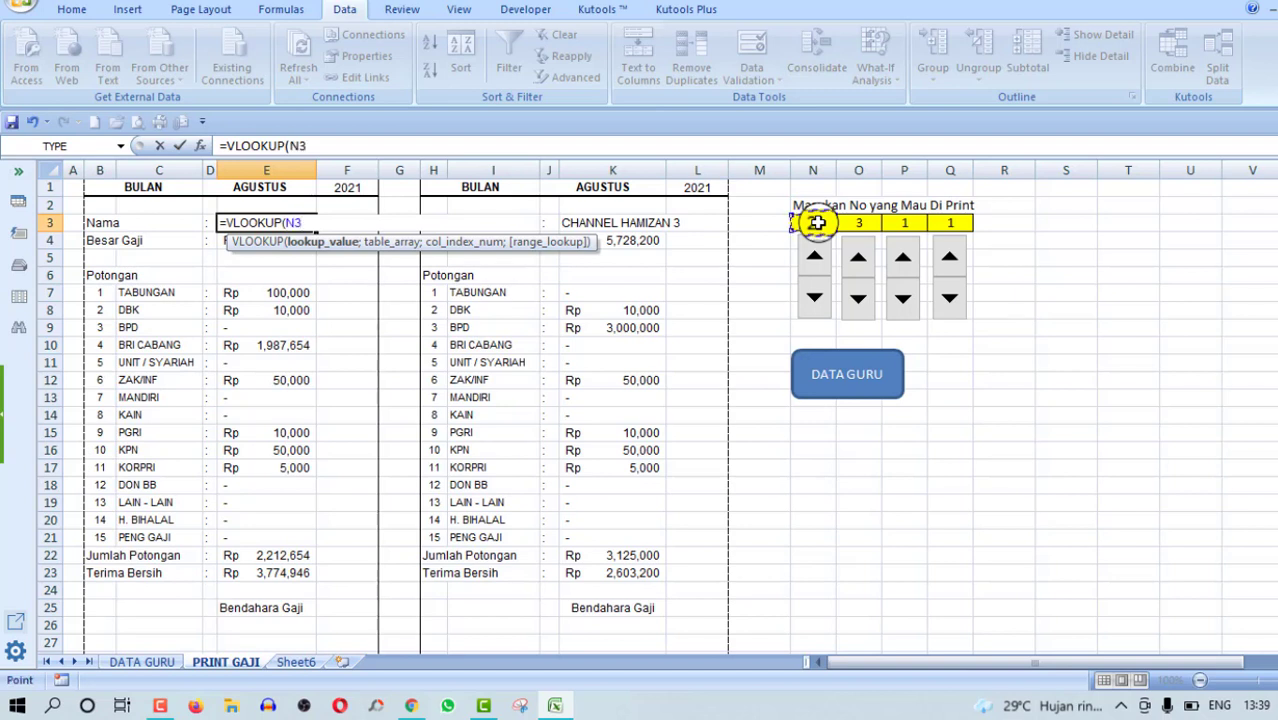
type(";")
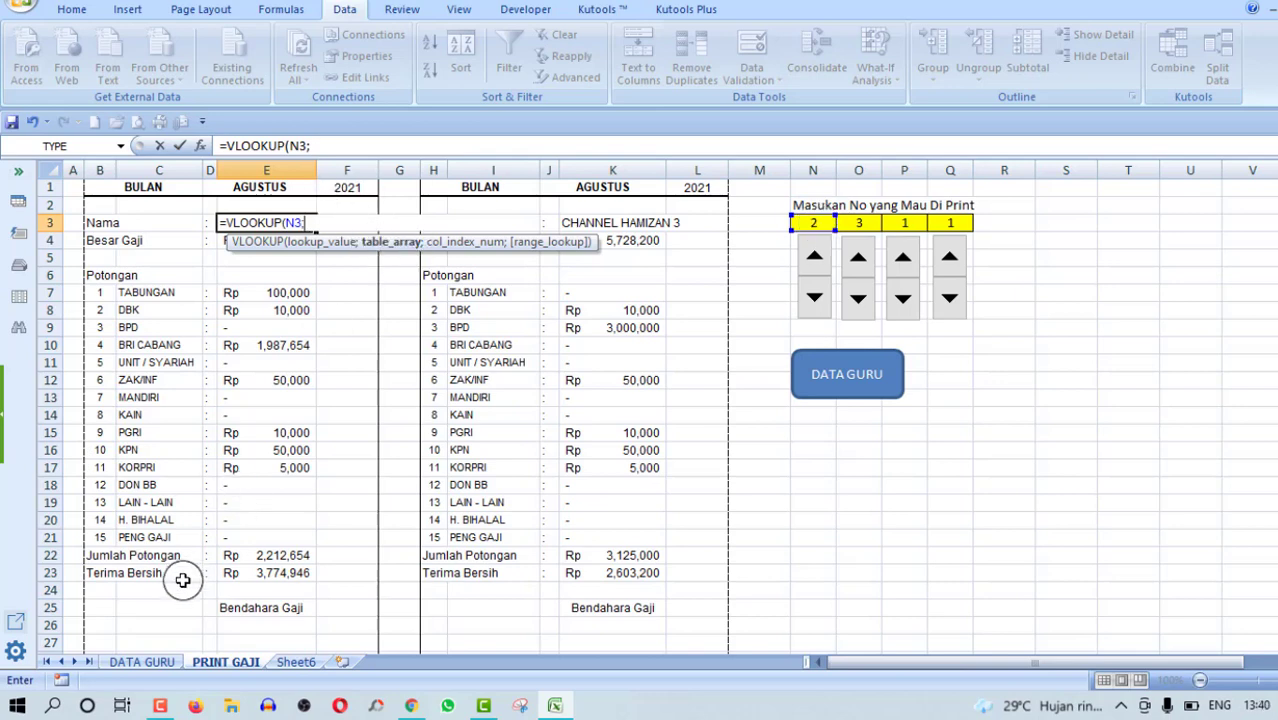
left_click(142, 662)
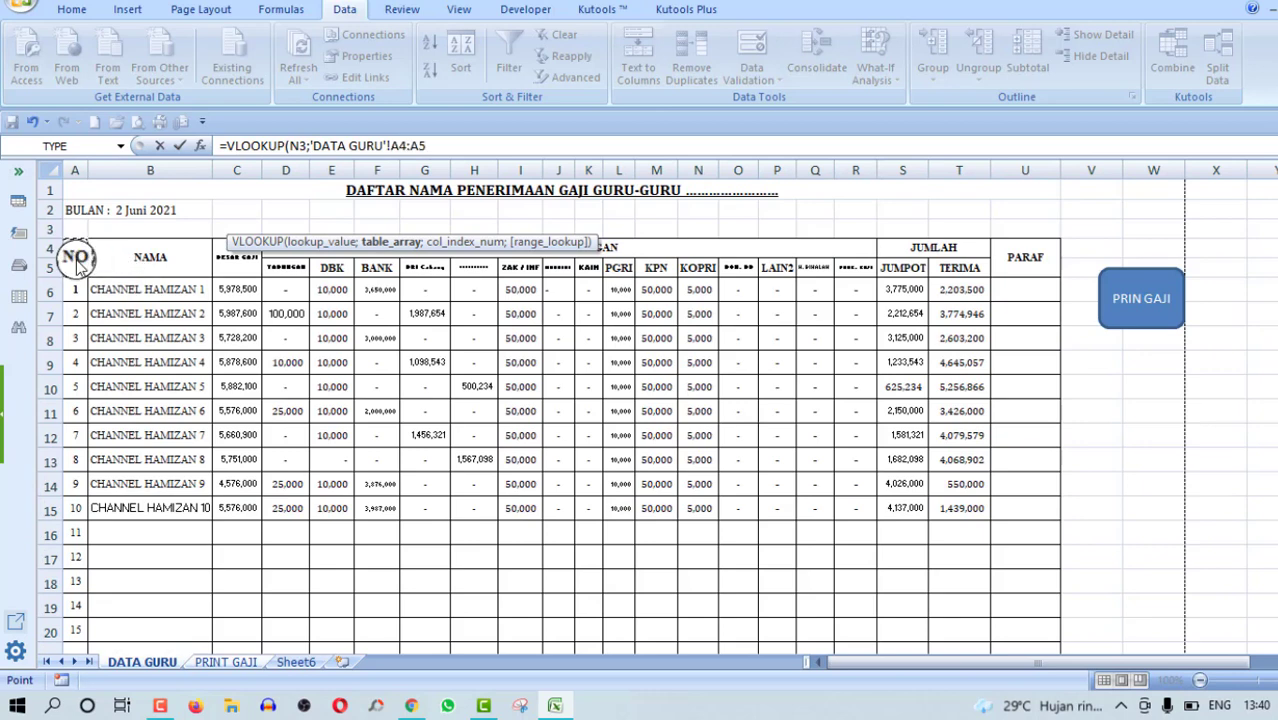
Complete E3 as =VLOOKUP(N3;'DATA GURU'!A4:U20;2;FALSE), showing CHANNEL HAMIZAN 2.
mouse_move(77, 258)
left_mouse_down()
mouse_move(1008, 518)
mouse_move(1015, 646)
left_mouse_up()
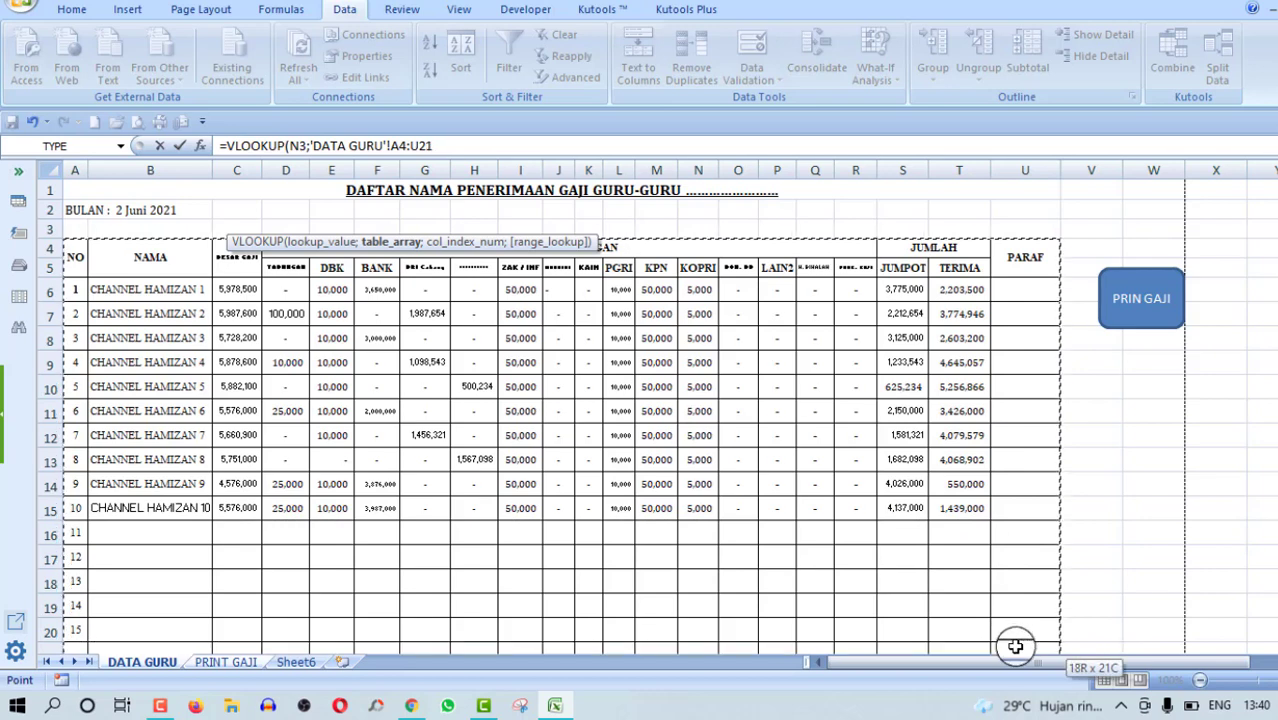
left_click_drag(1015, 646, 1025, 570)
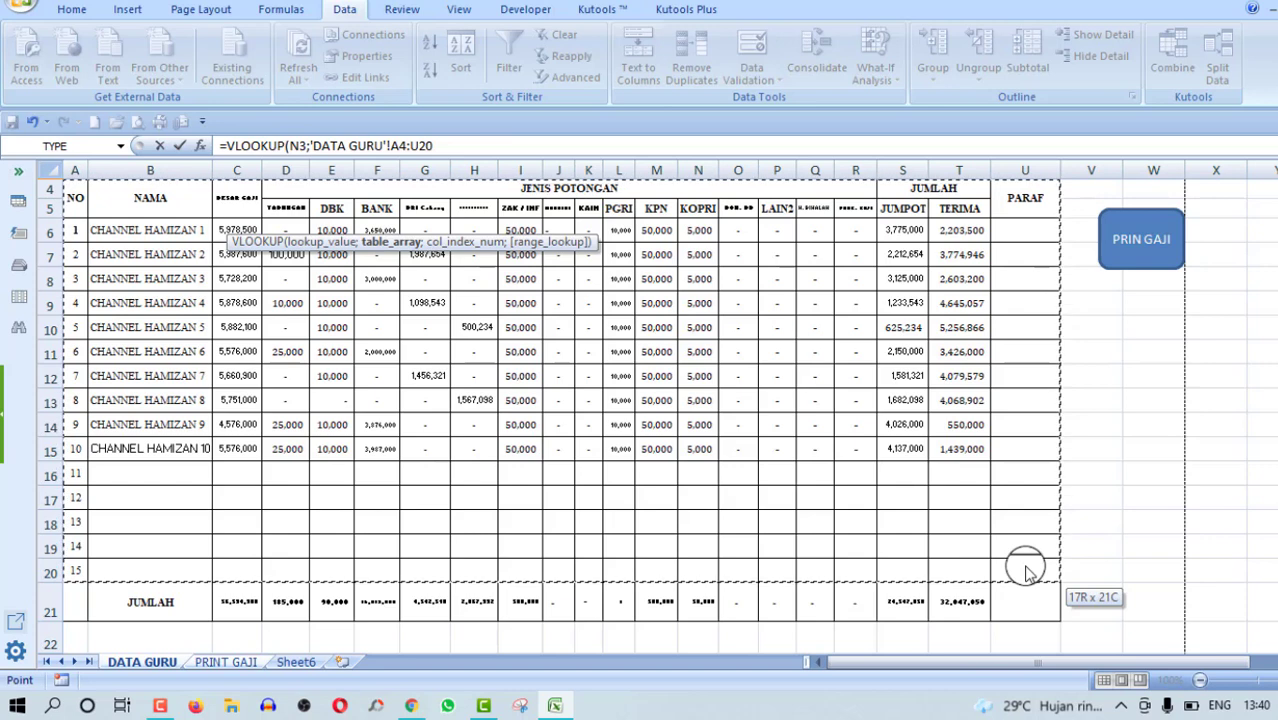
left_click_drag(1027, 570, 1022, 566)
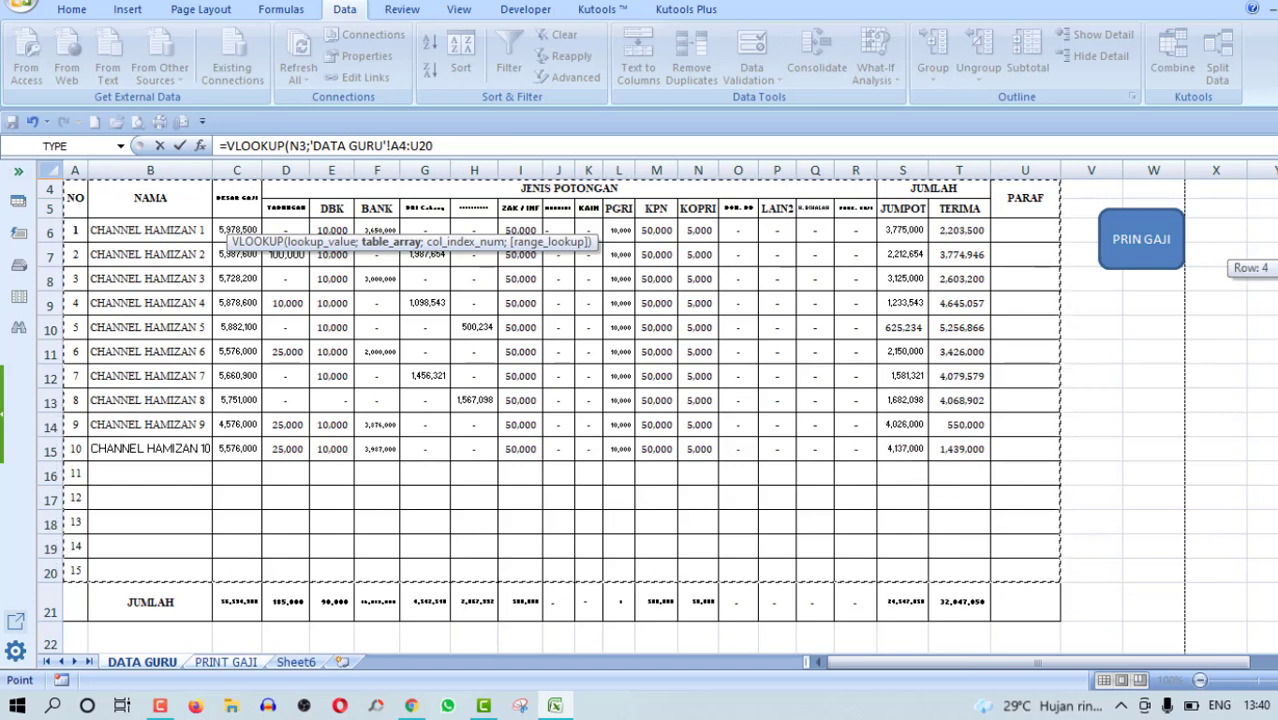
scroll(1200, 440, "up", 1)
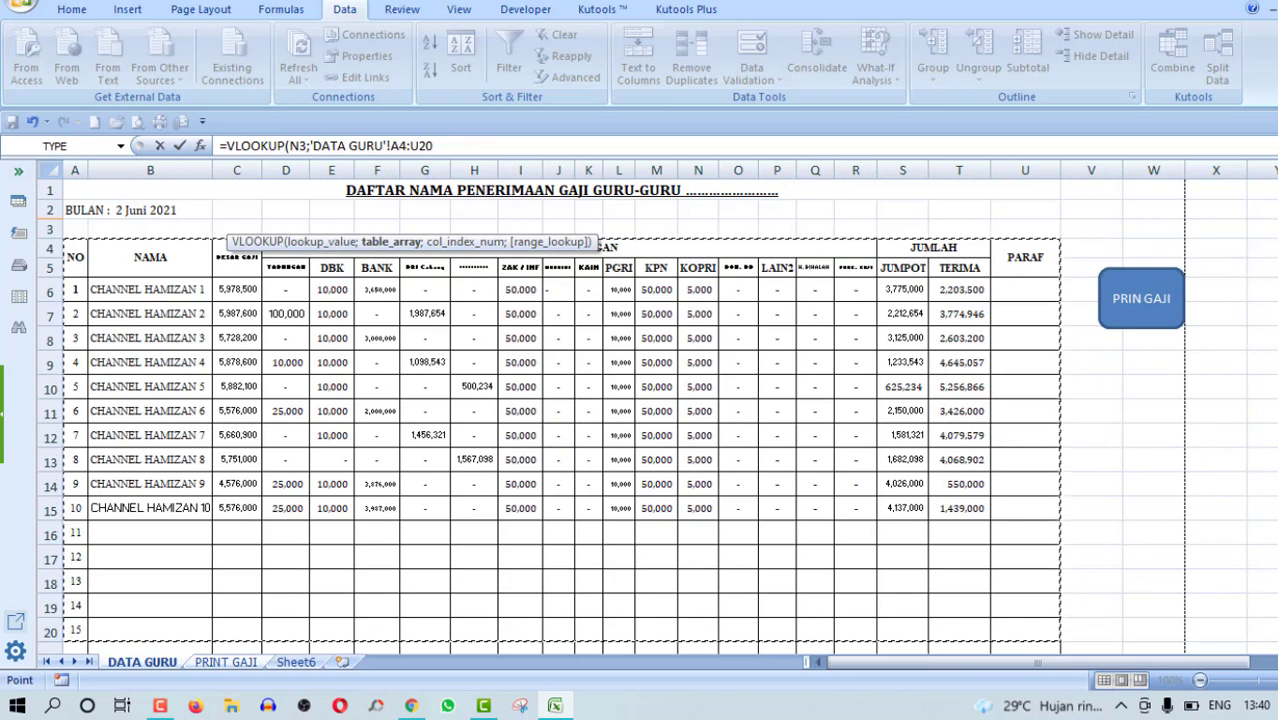
left_click(435, 147)
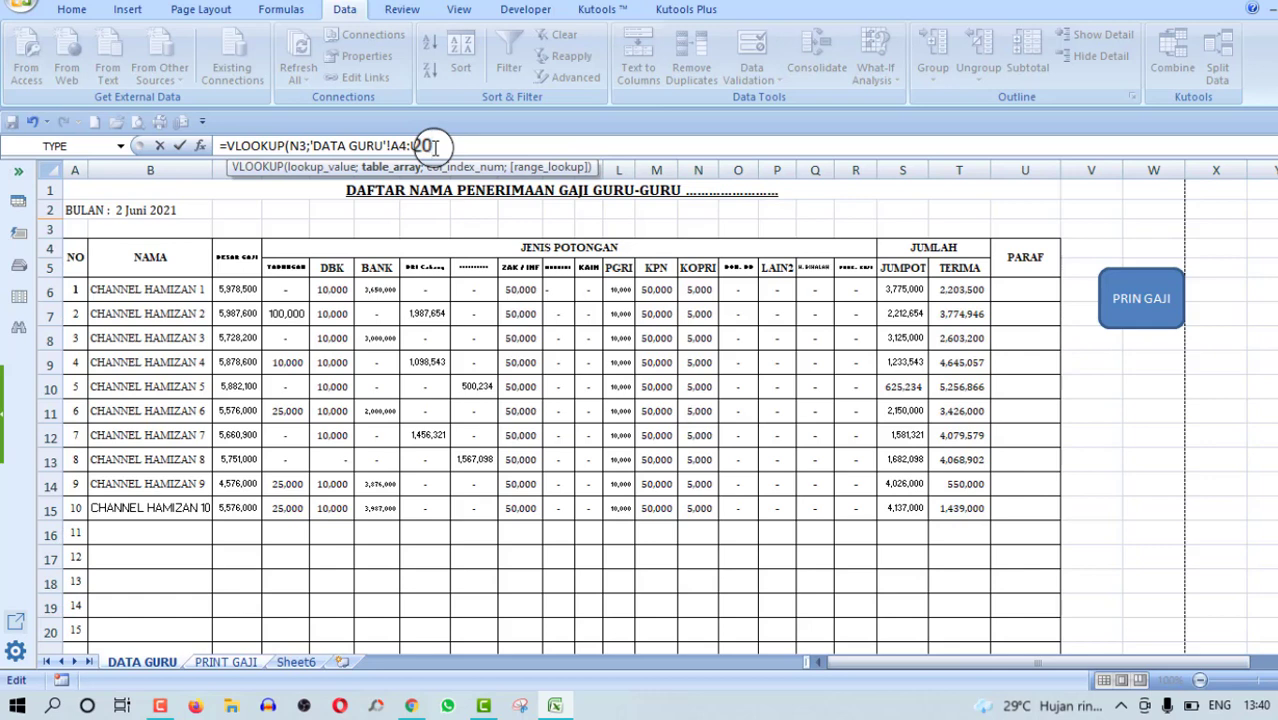
type(";")
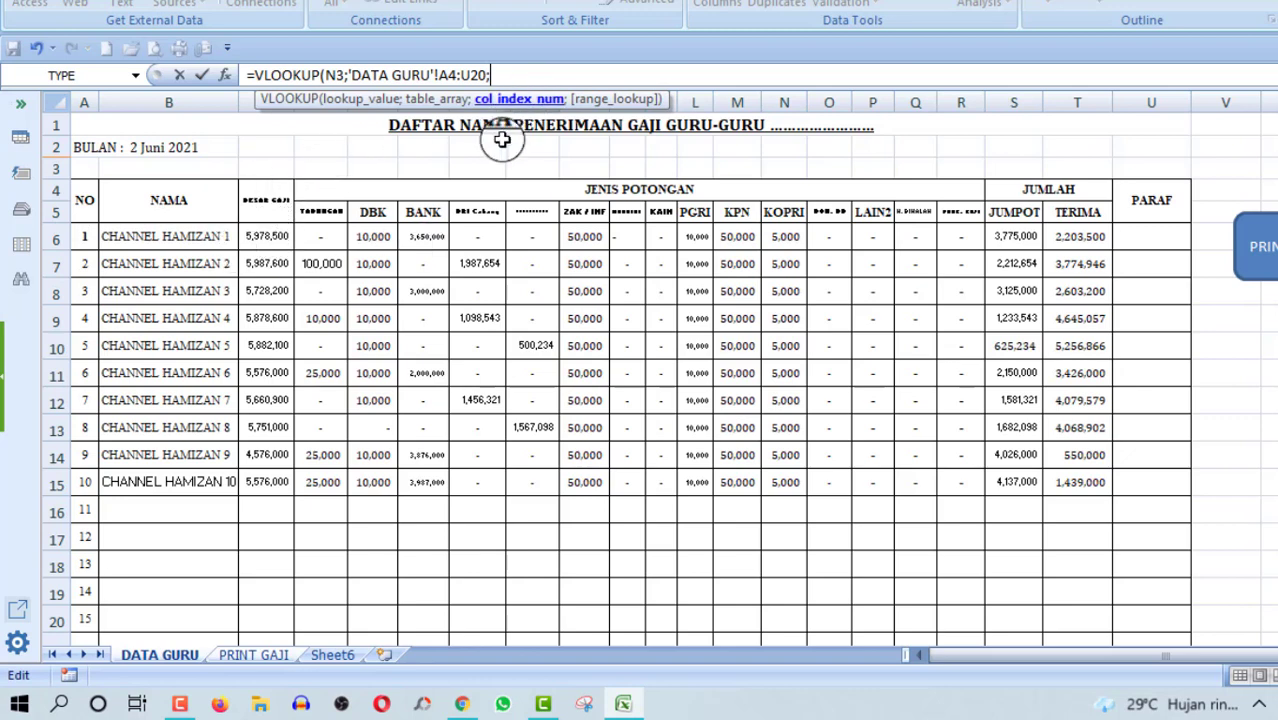
type("2")
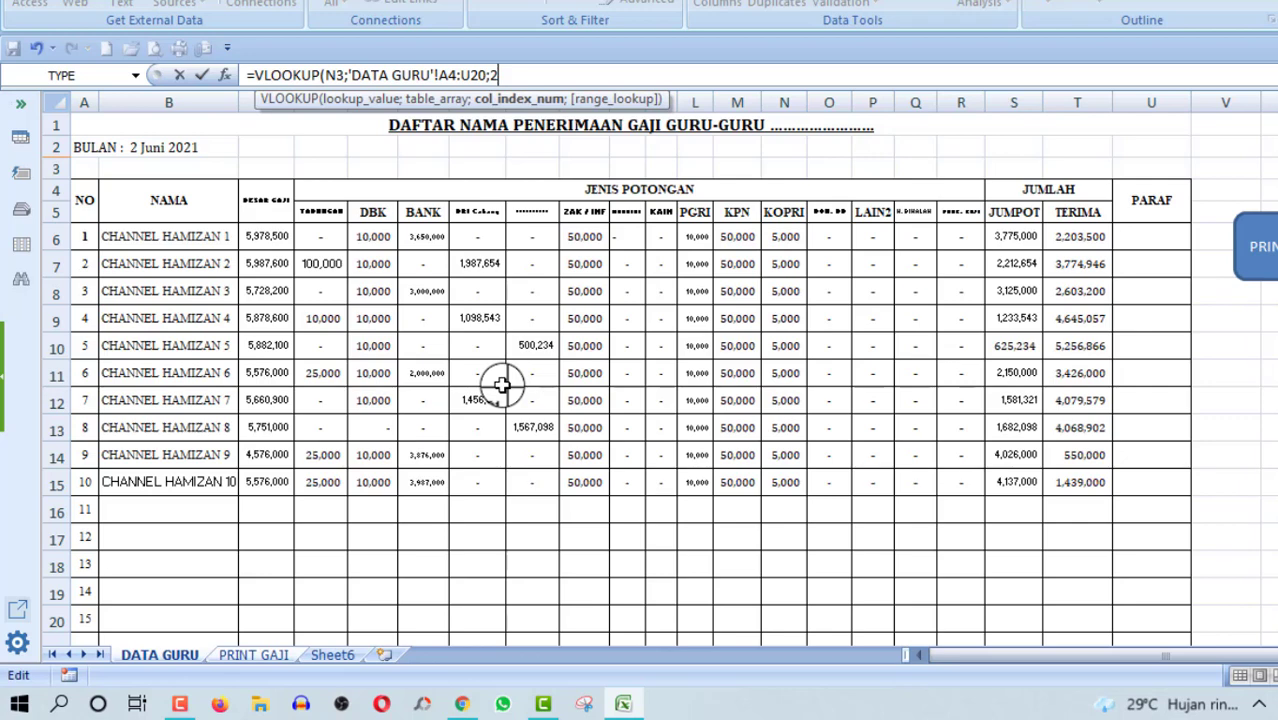
type(";FALSE")
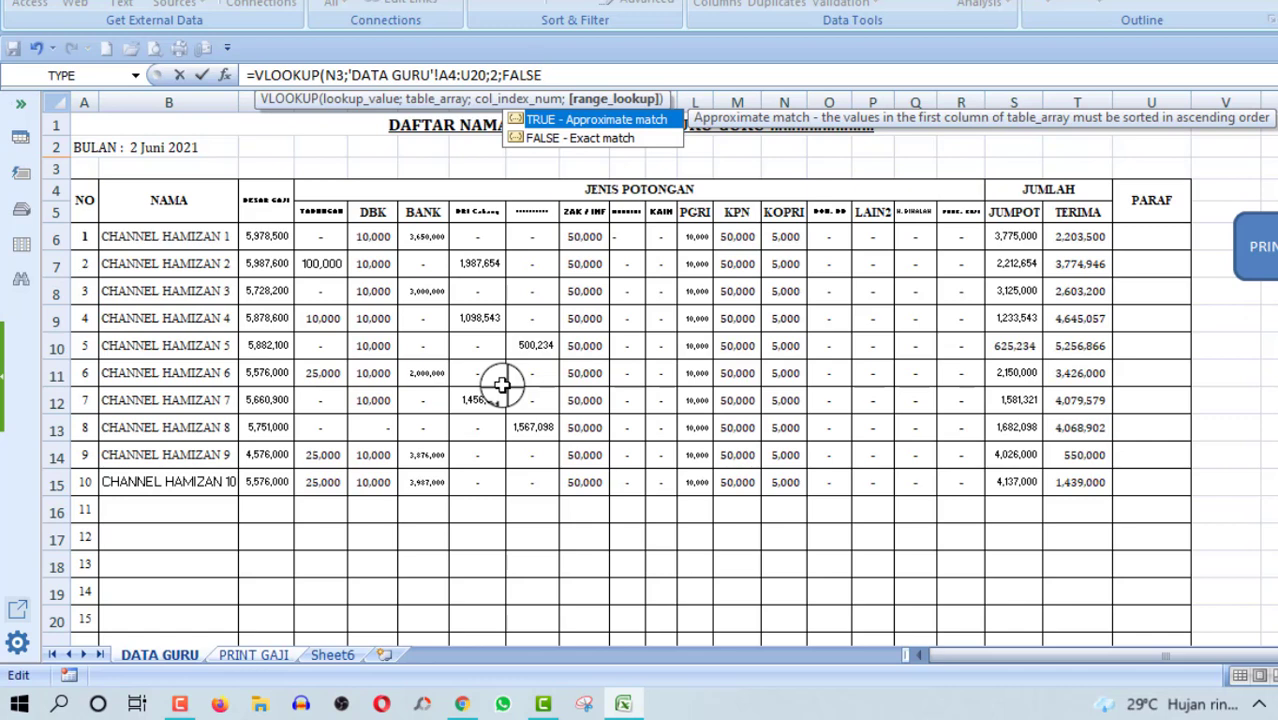
type(")")
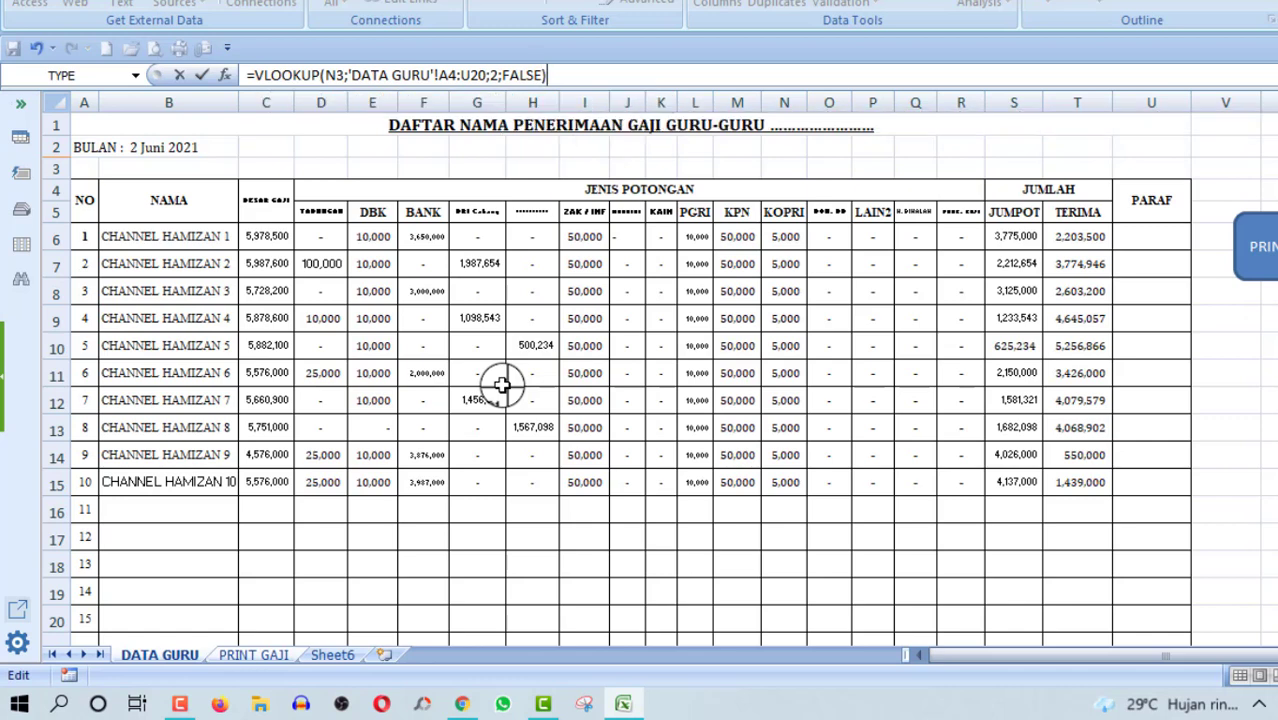
key("Return")
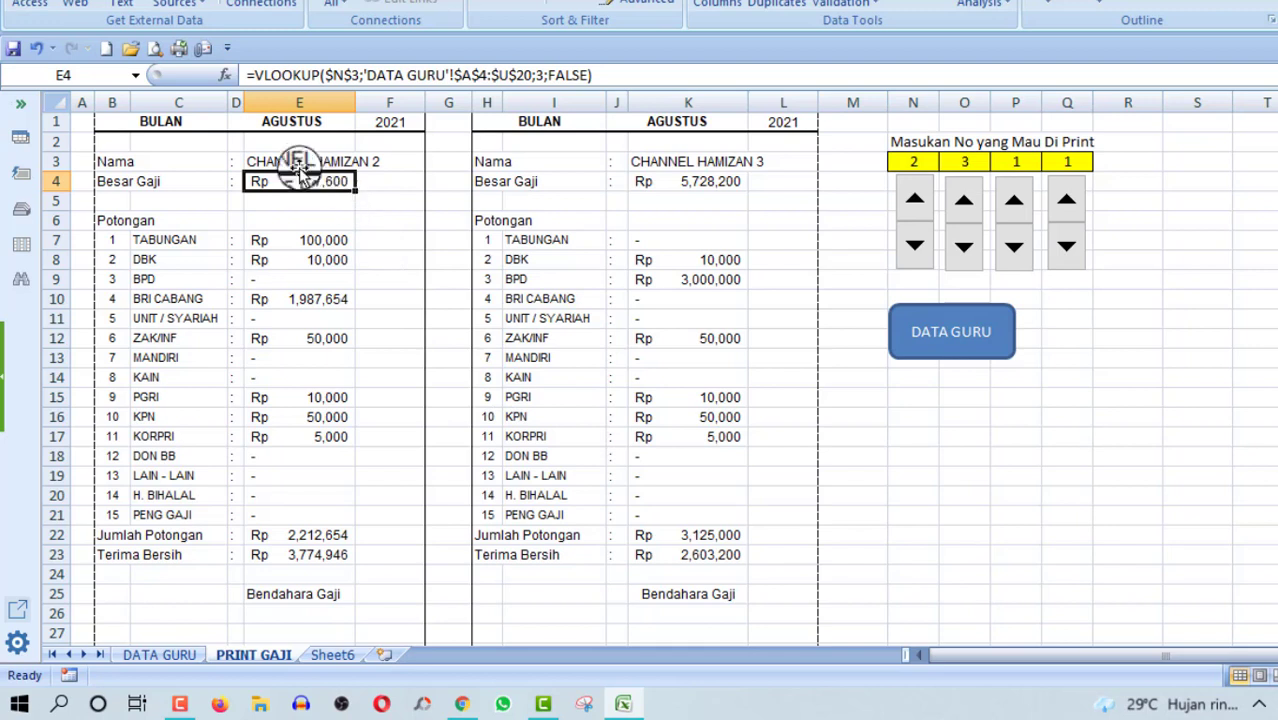
Make E3's lookup references absolute as $N$3 and $A$4:$U$20.
left_click(298, 163)
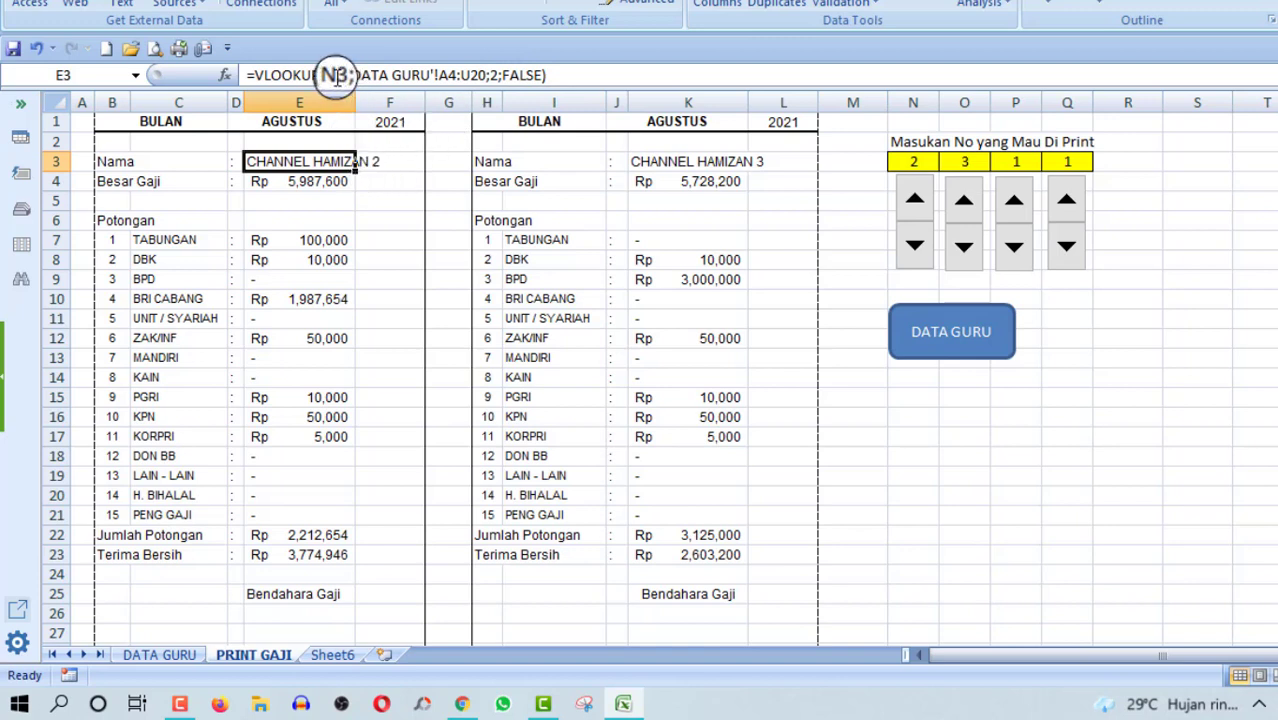
key("Down")
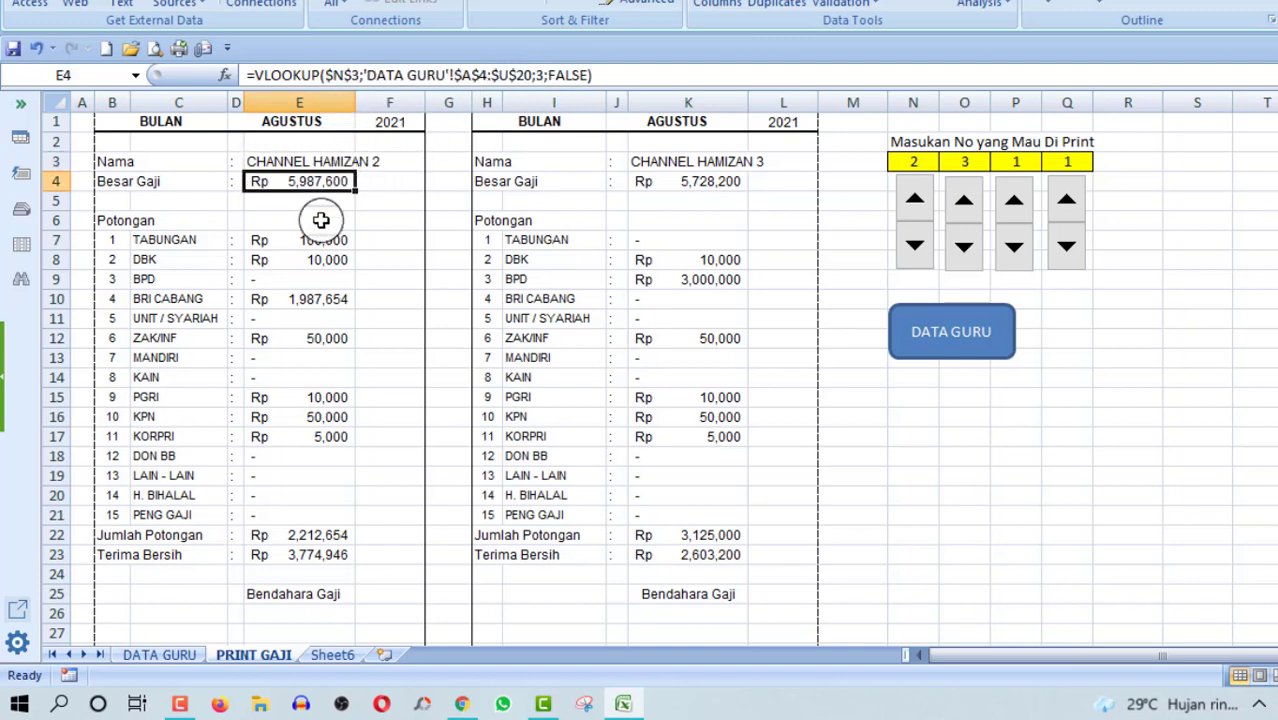
key("Up")
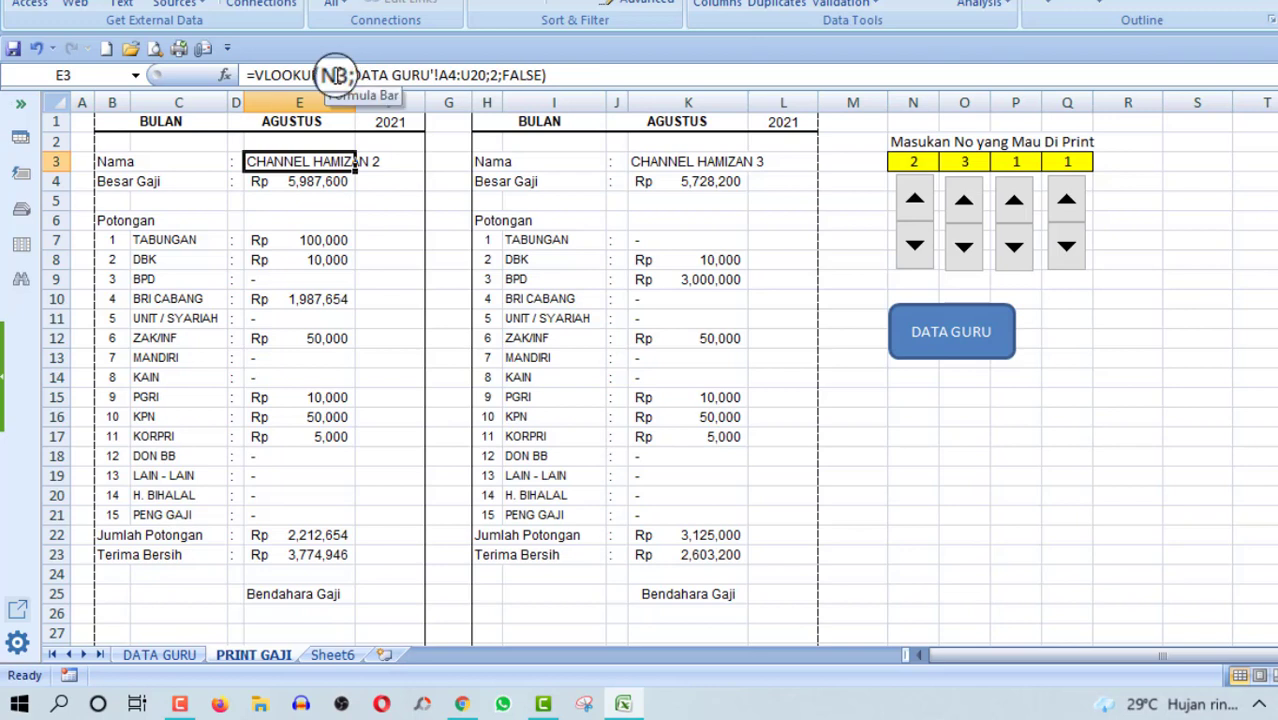
left_click(336, 75)
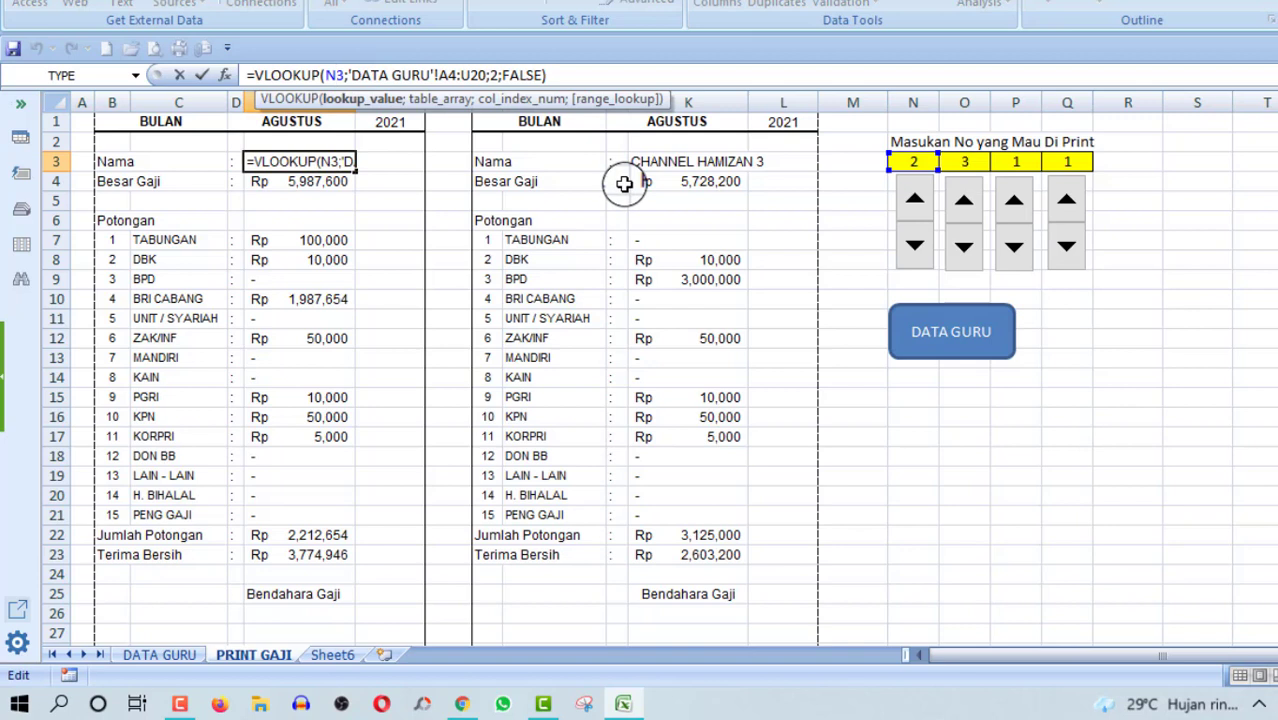
key("F4")
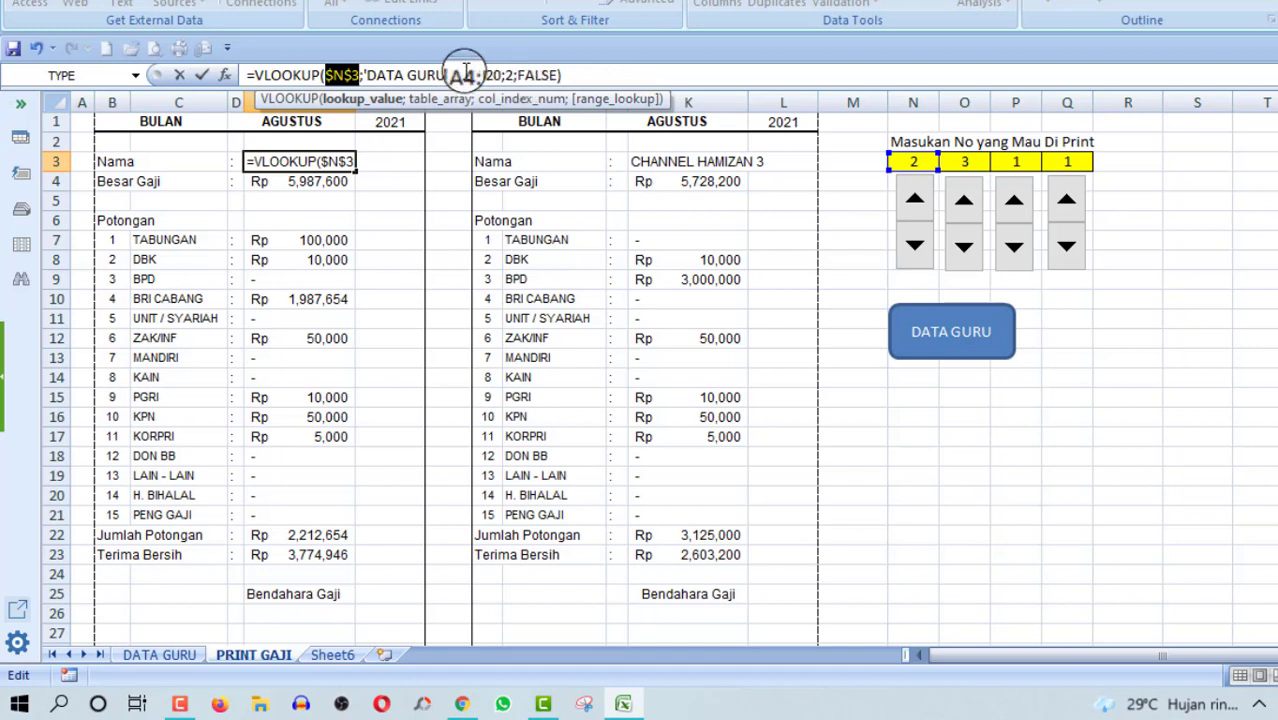
left_click(465, 75)
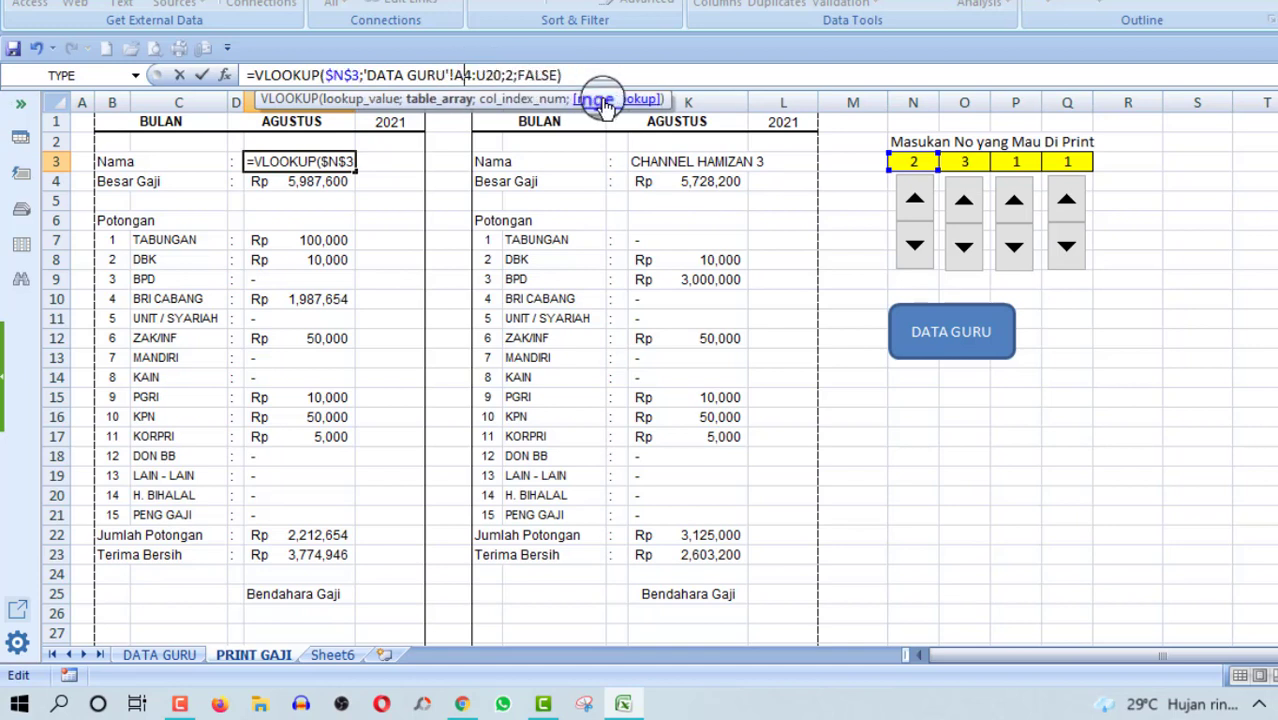
key("F4")
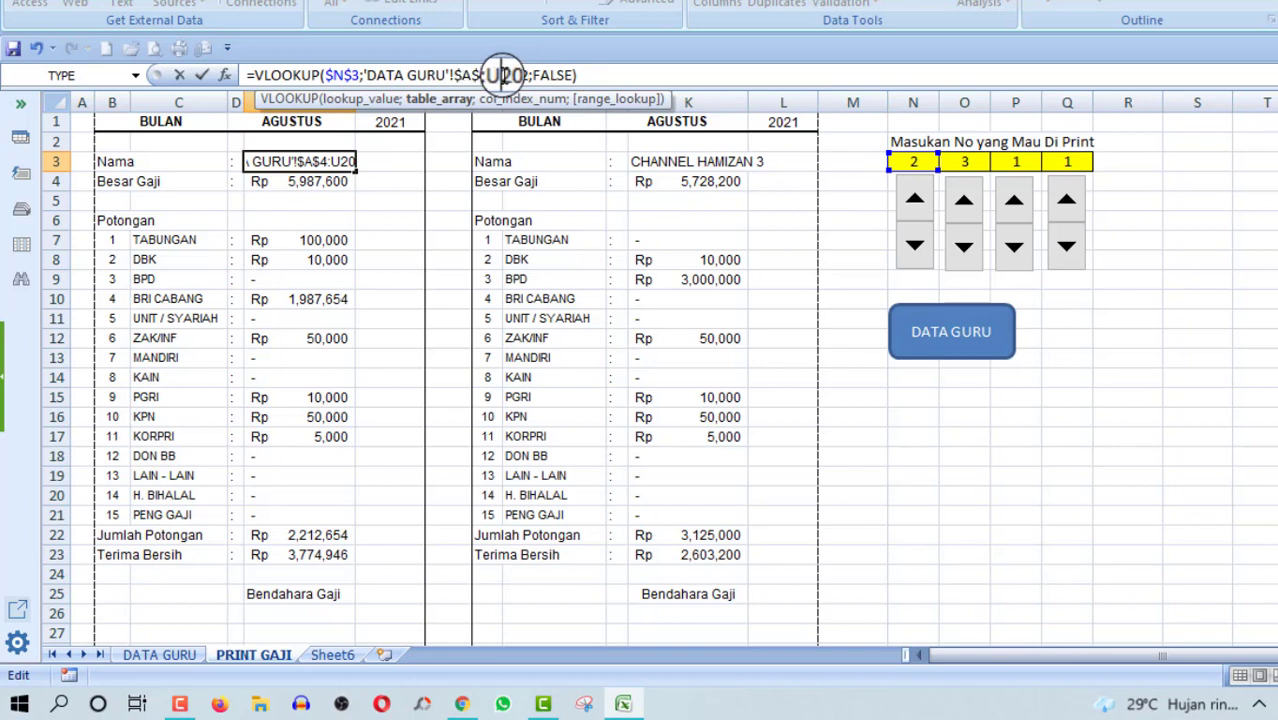
key("F4")
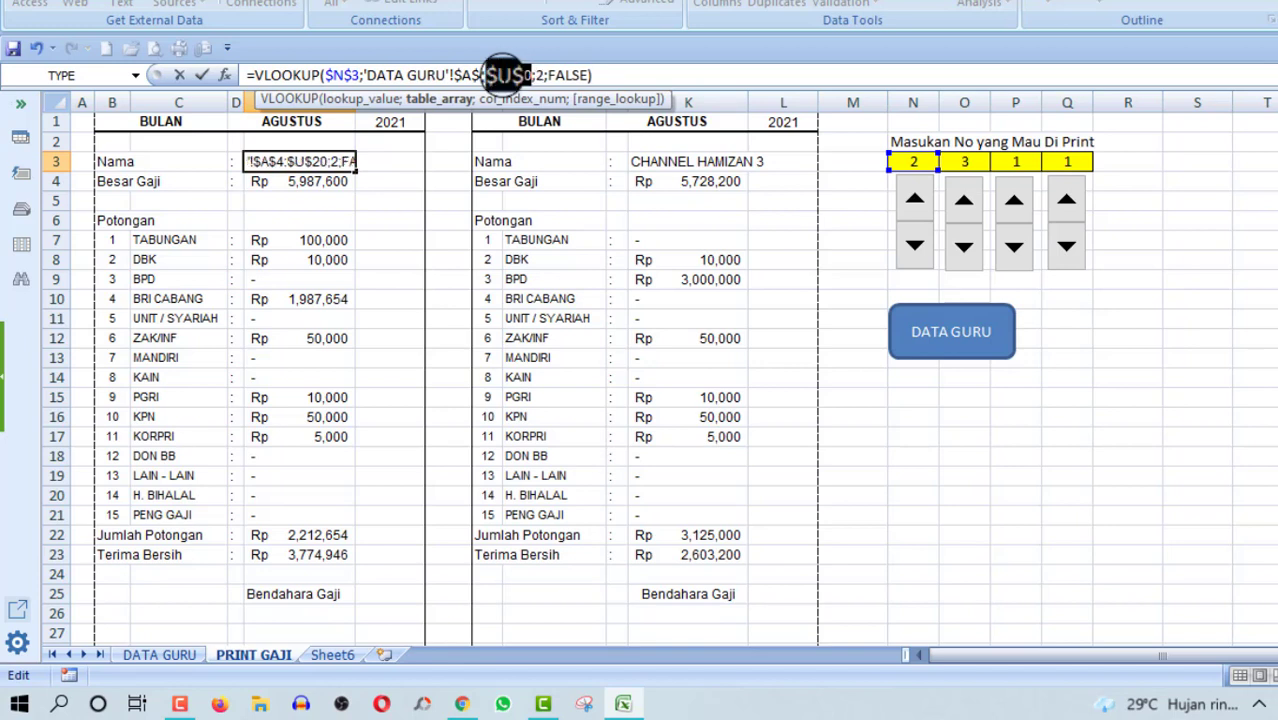
key("Return")
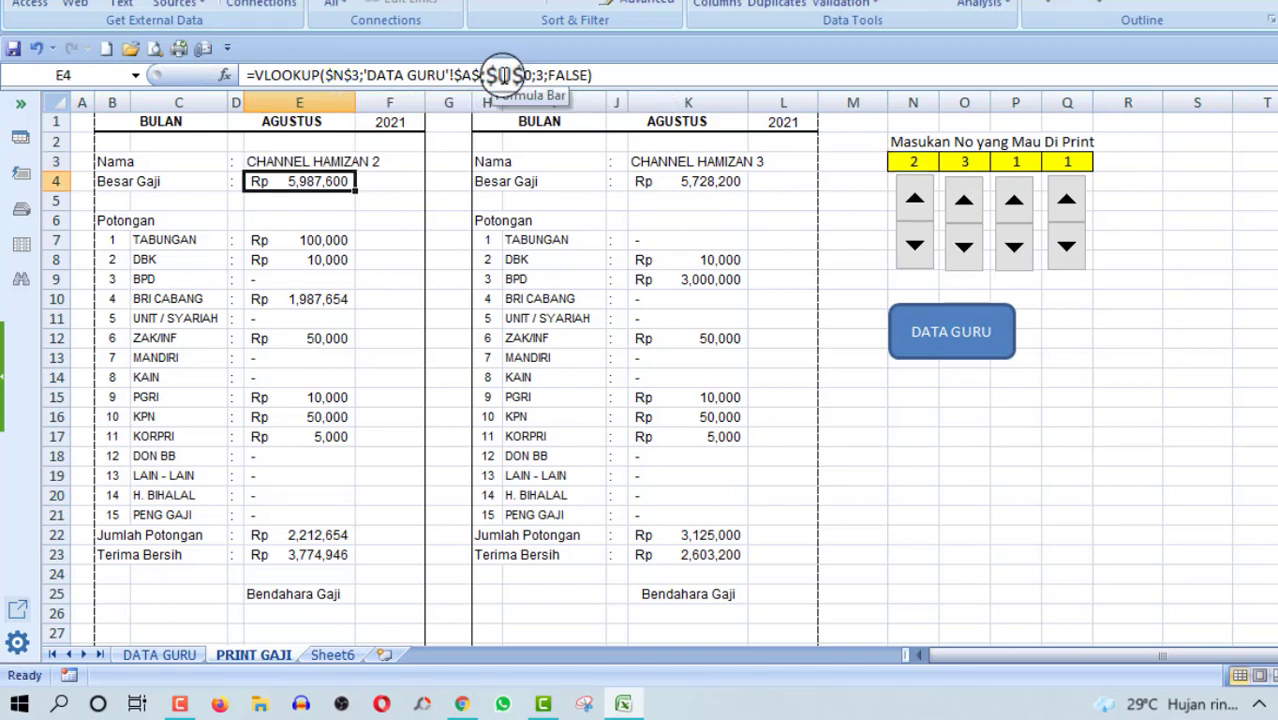
Compare the Nama and Besar Gaji lookup formulas, then go to the DATA GURU sheet.
key("Up")
key("Down")
key("Down")
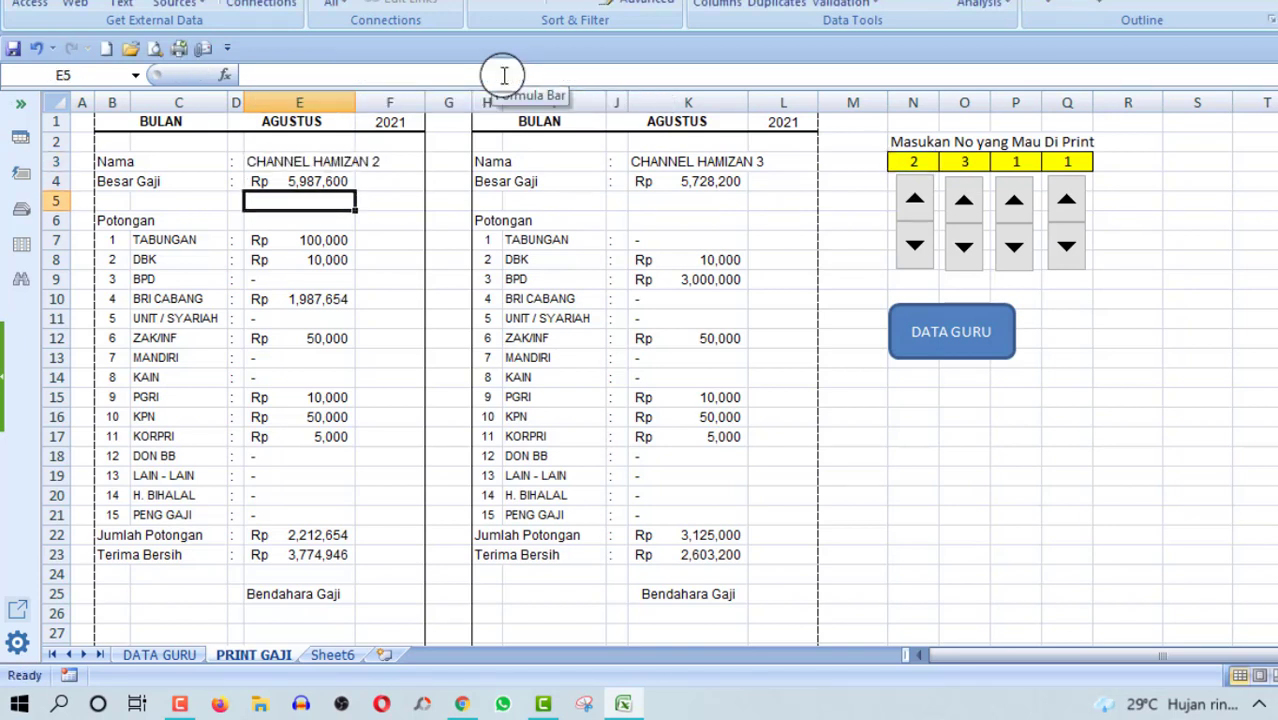
key("Up")
key("Up")
key("Down")
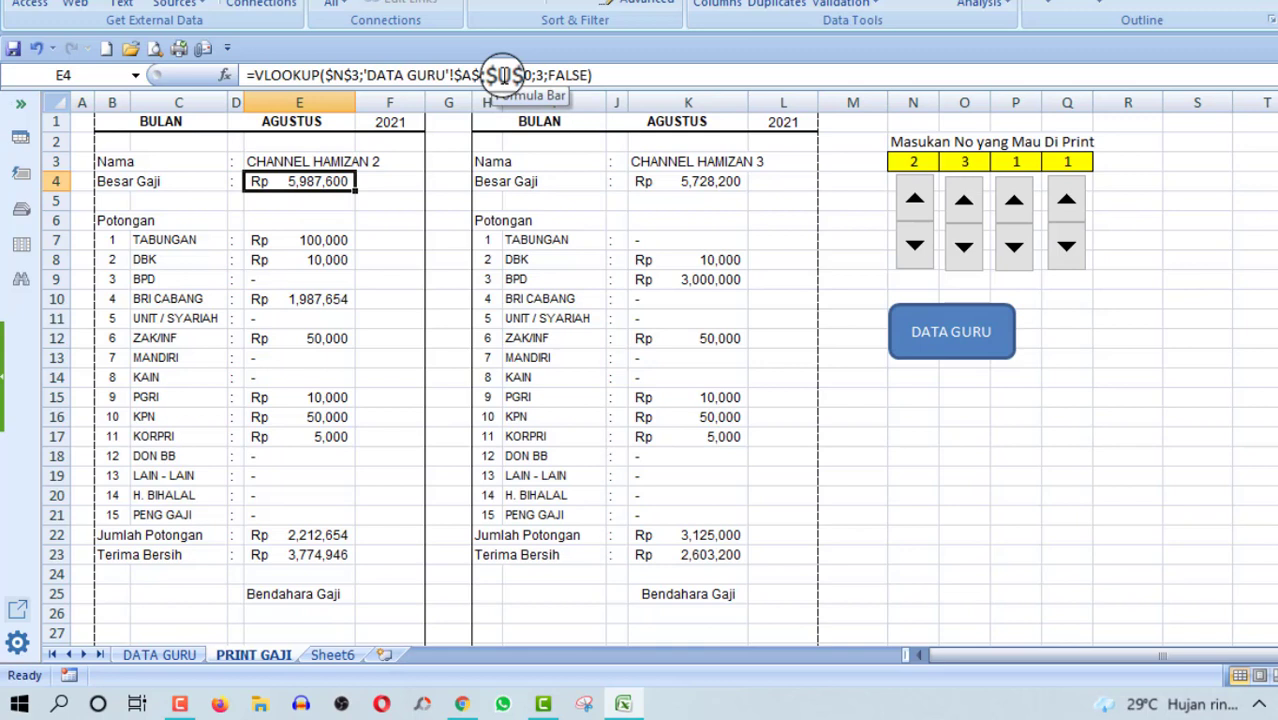
key("Up")
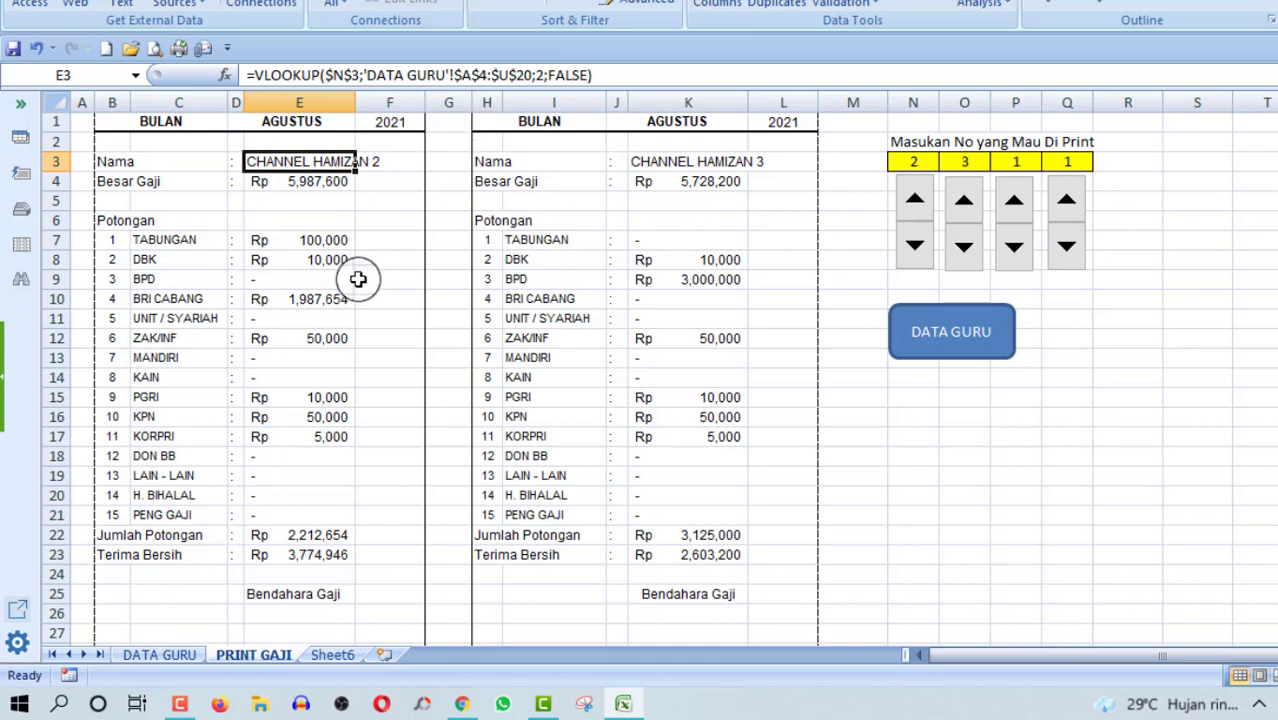
key("Down")
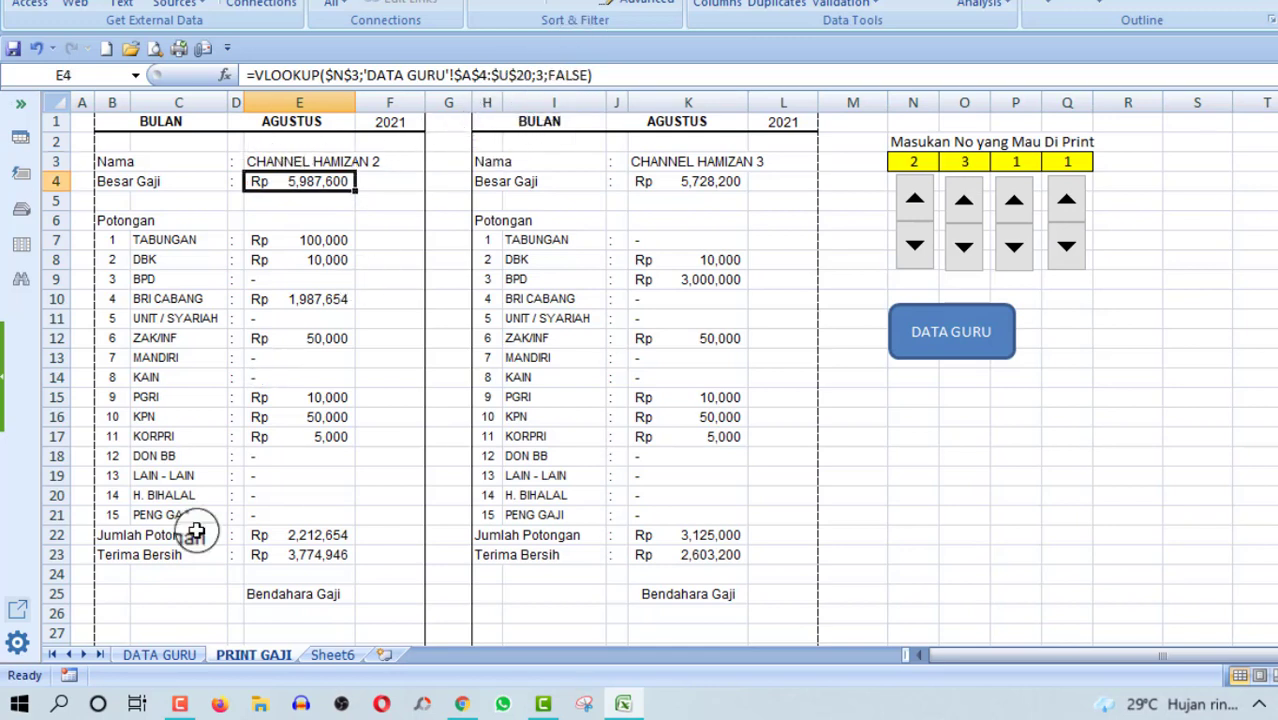
left_click(175, 655)
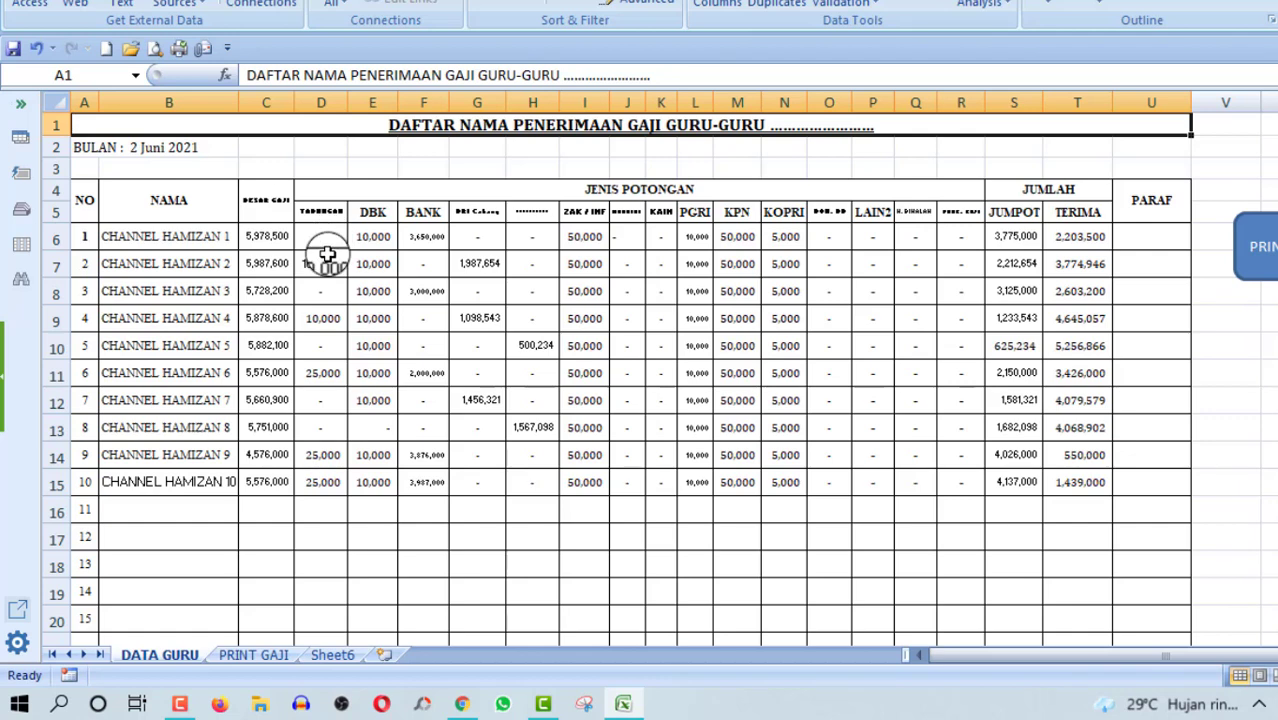
Number DATA GURU row 16 from 1 to 20 across A16:T16, then return to PRINT GAJI.
left_click(90, 512)
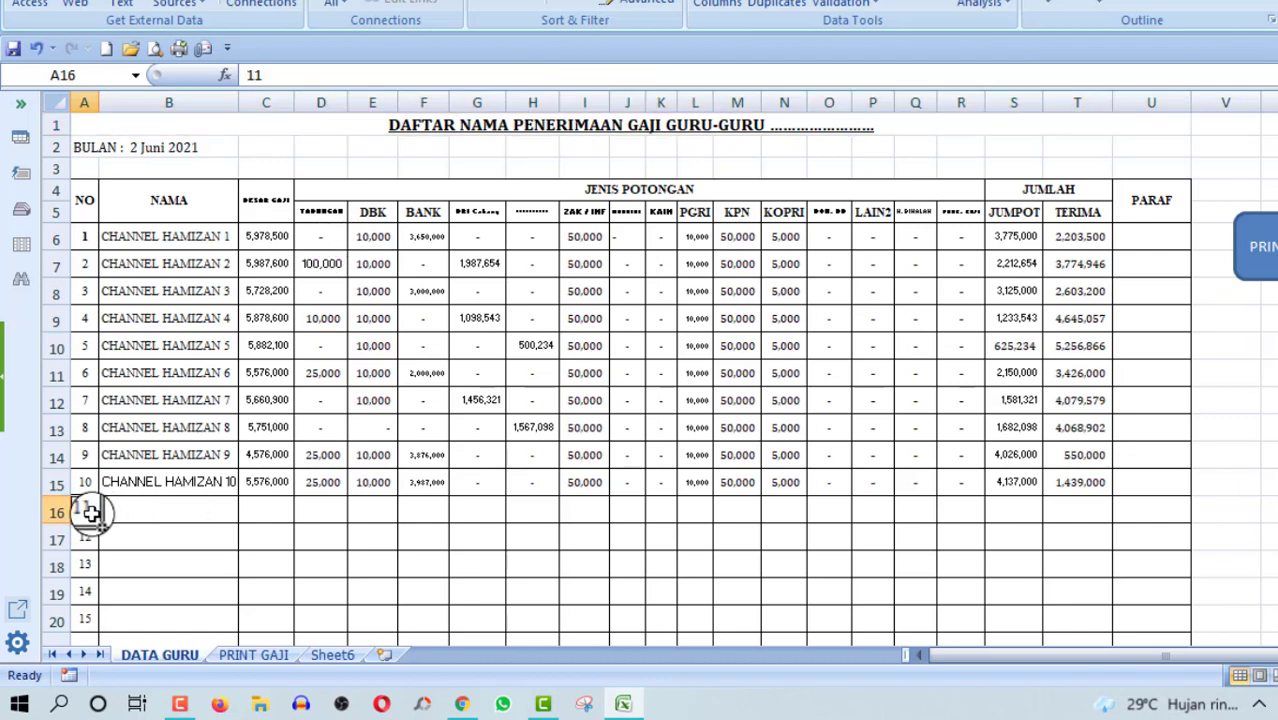
type("1")
key("Return")
type("2")
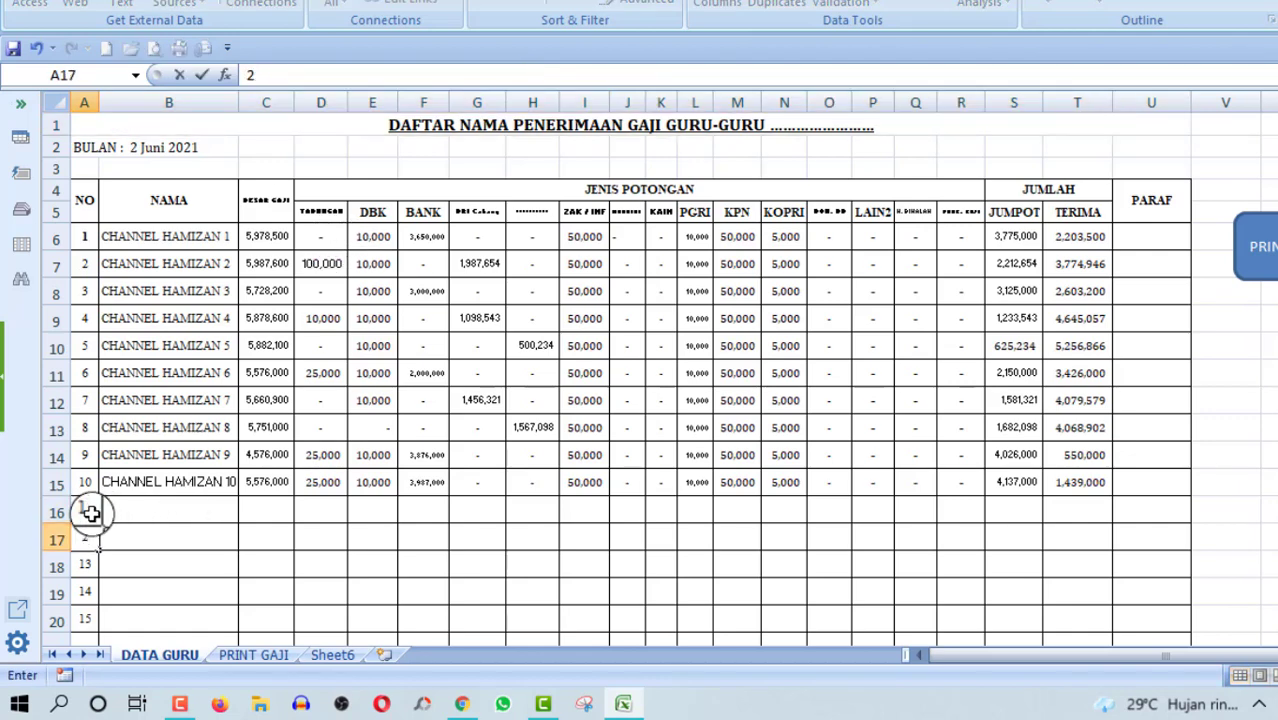
key("Tab")
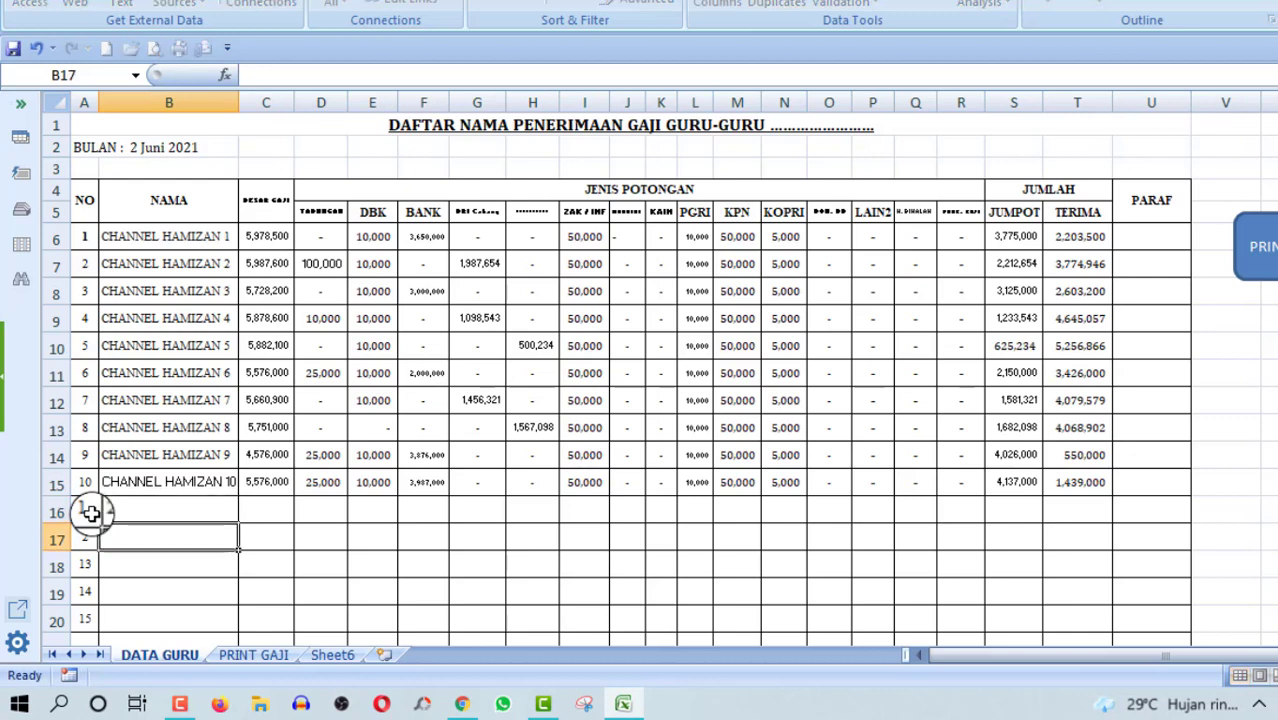
left_click_drag(90, 512, 1100, 530)
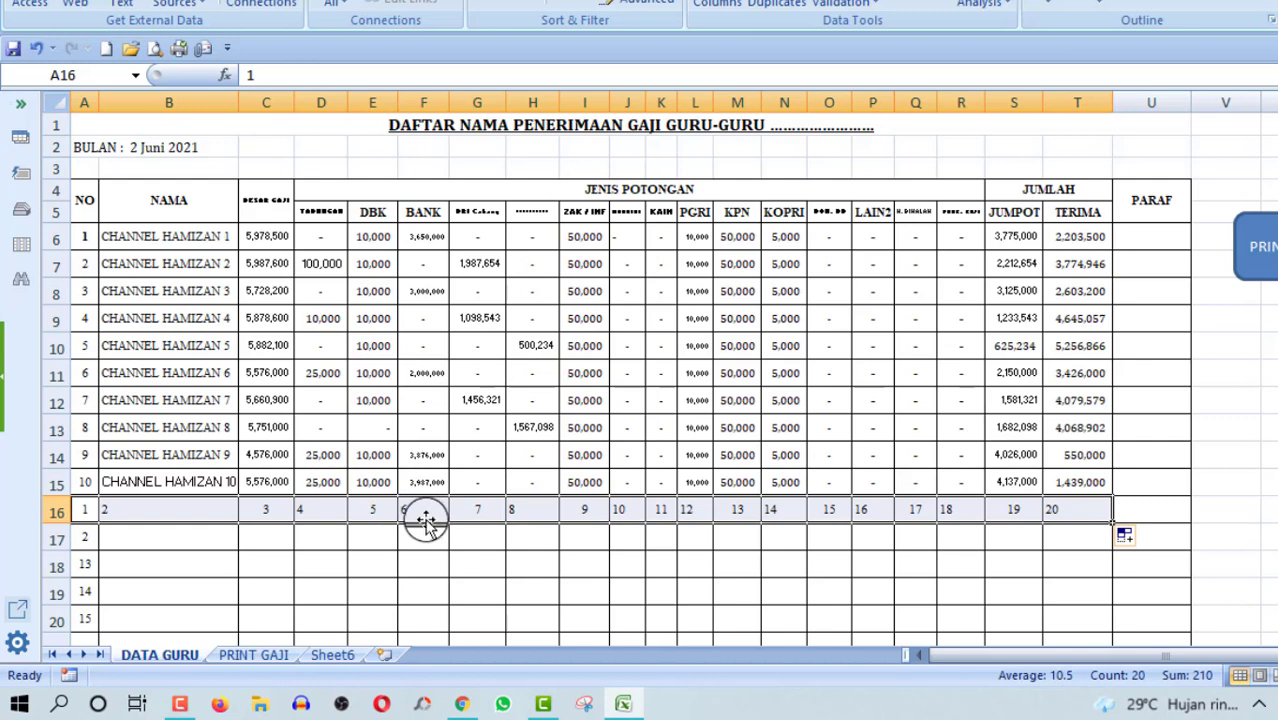
left_click(258, 654)
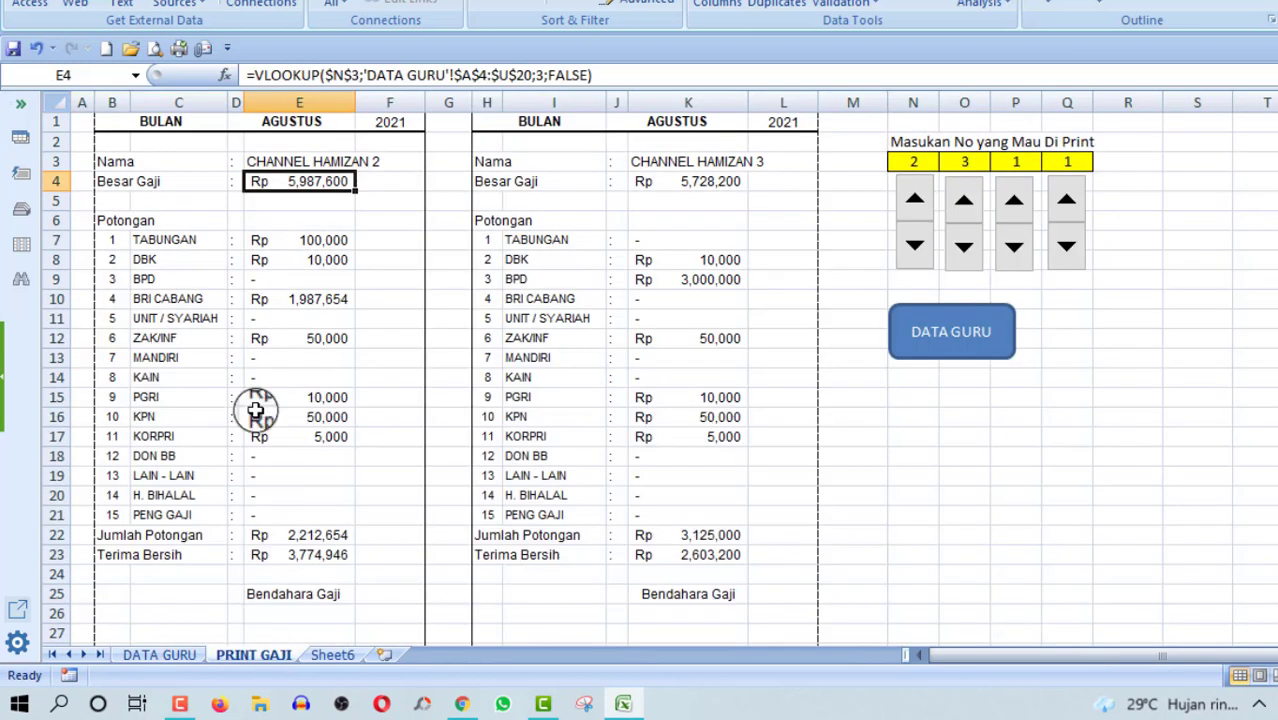
left_click(300, 243)
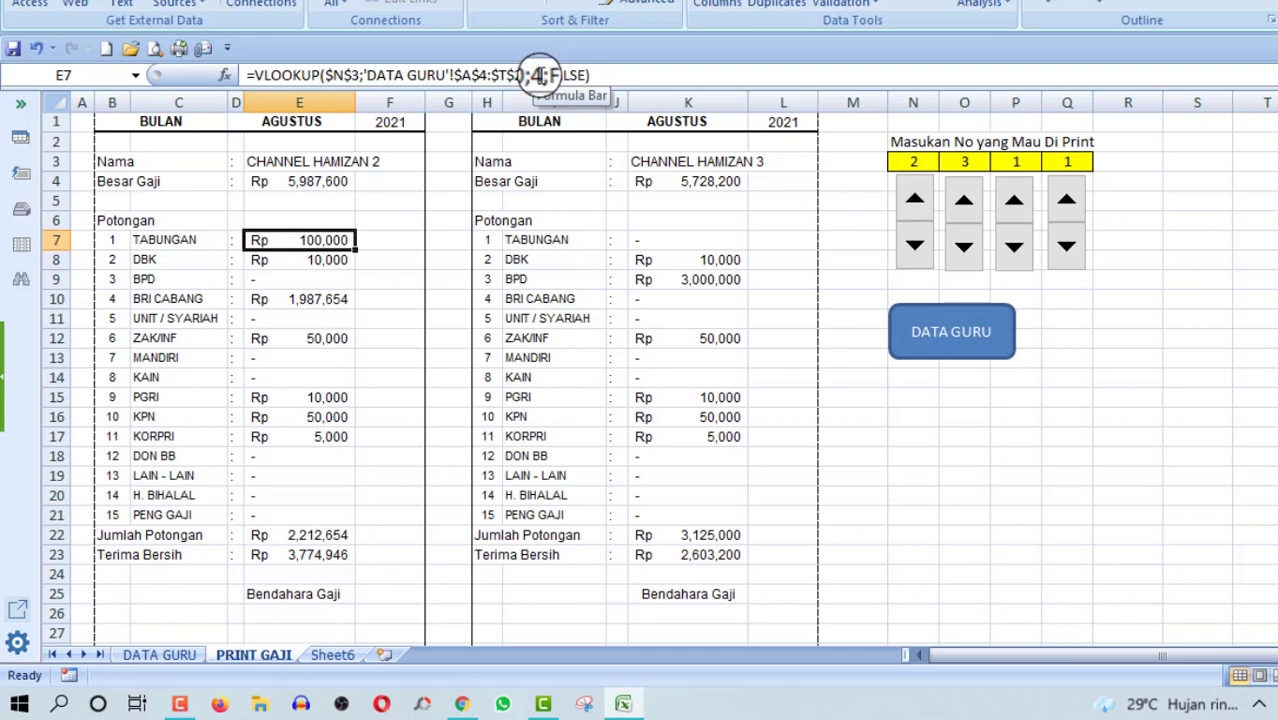
left_click(540, 75)
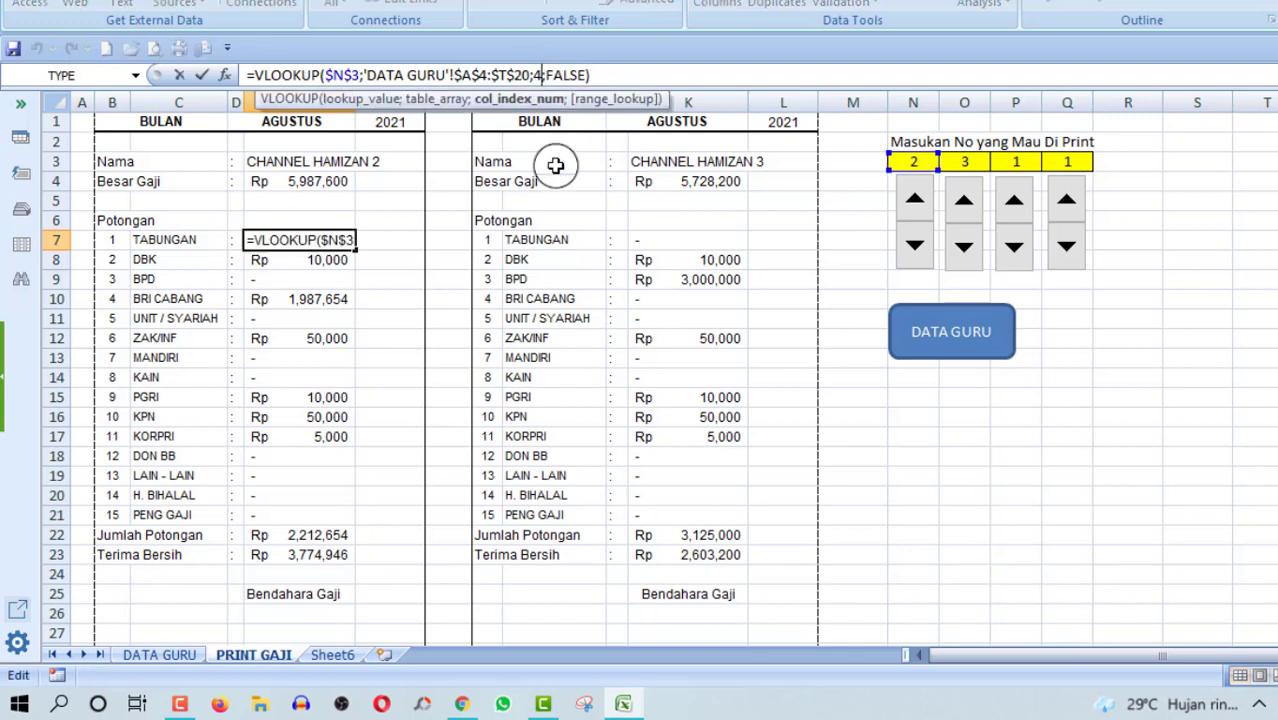
key("End")
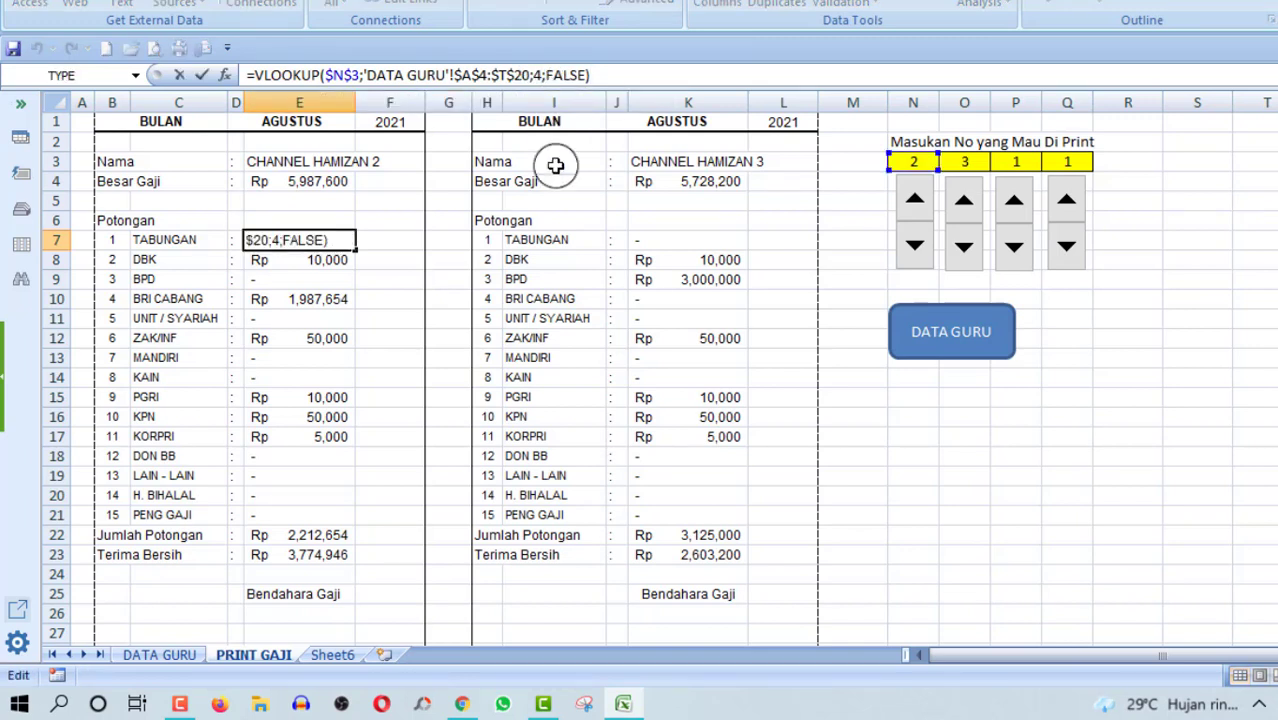
key("Return")
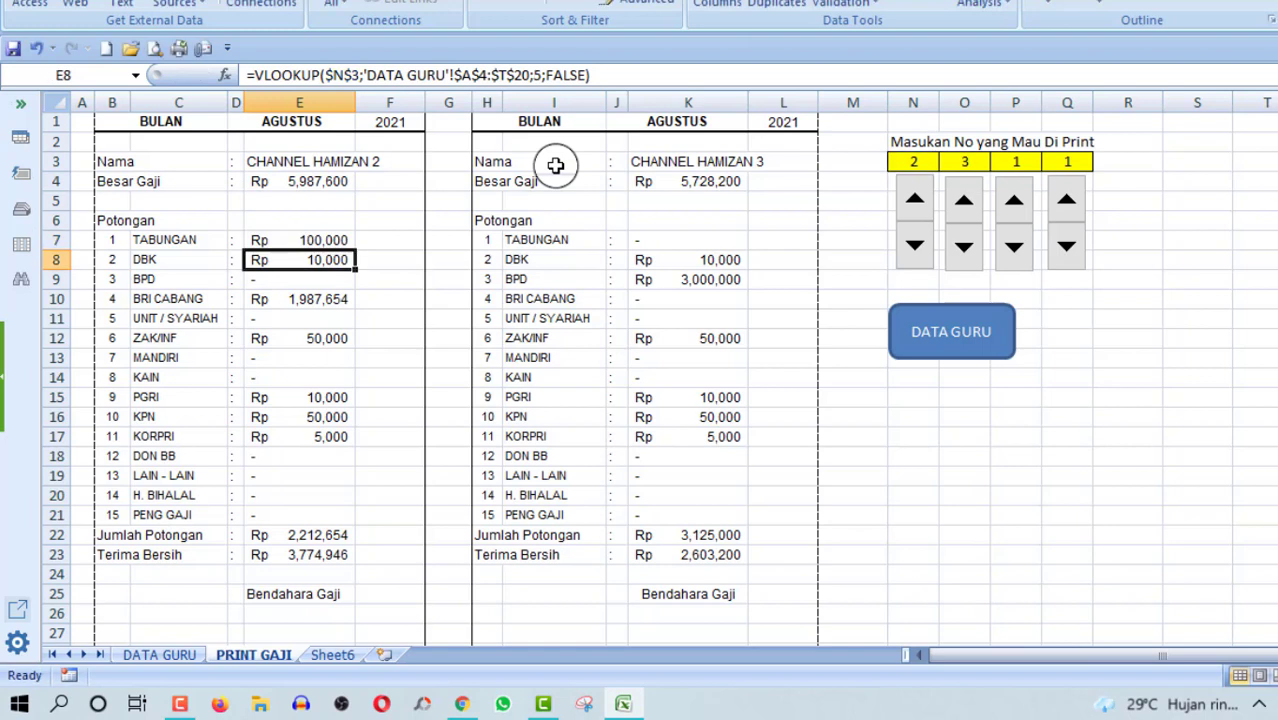
key("Down")
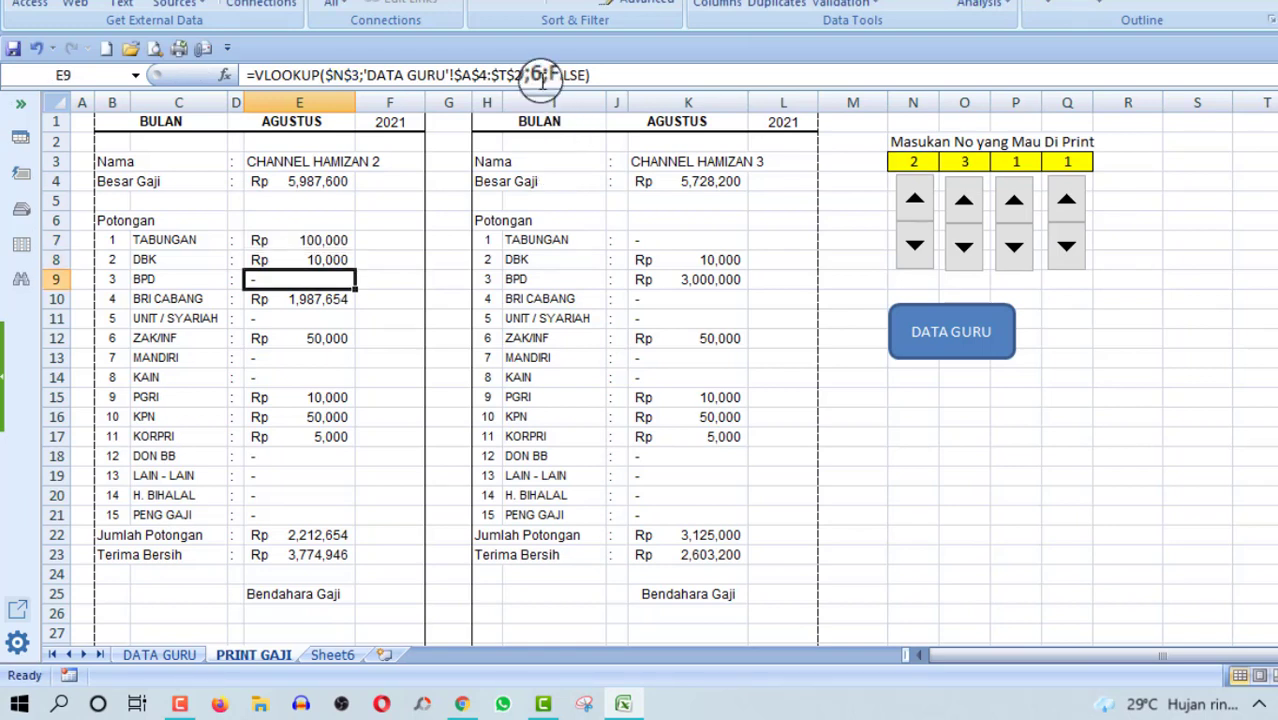
key("Down")
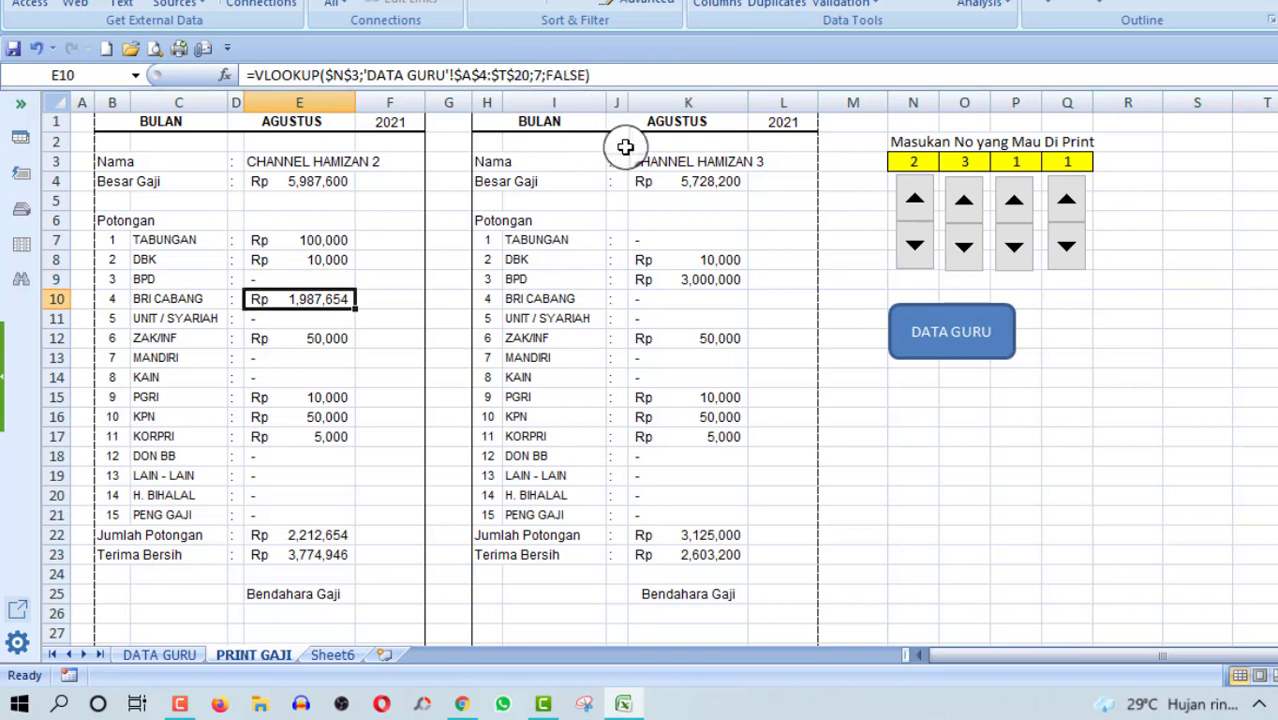
key("Down")
key("Down")
key("Down")
key("Down")
key("Down")
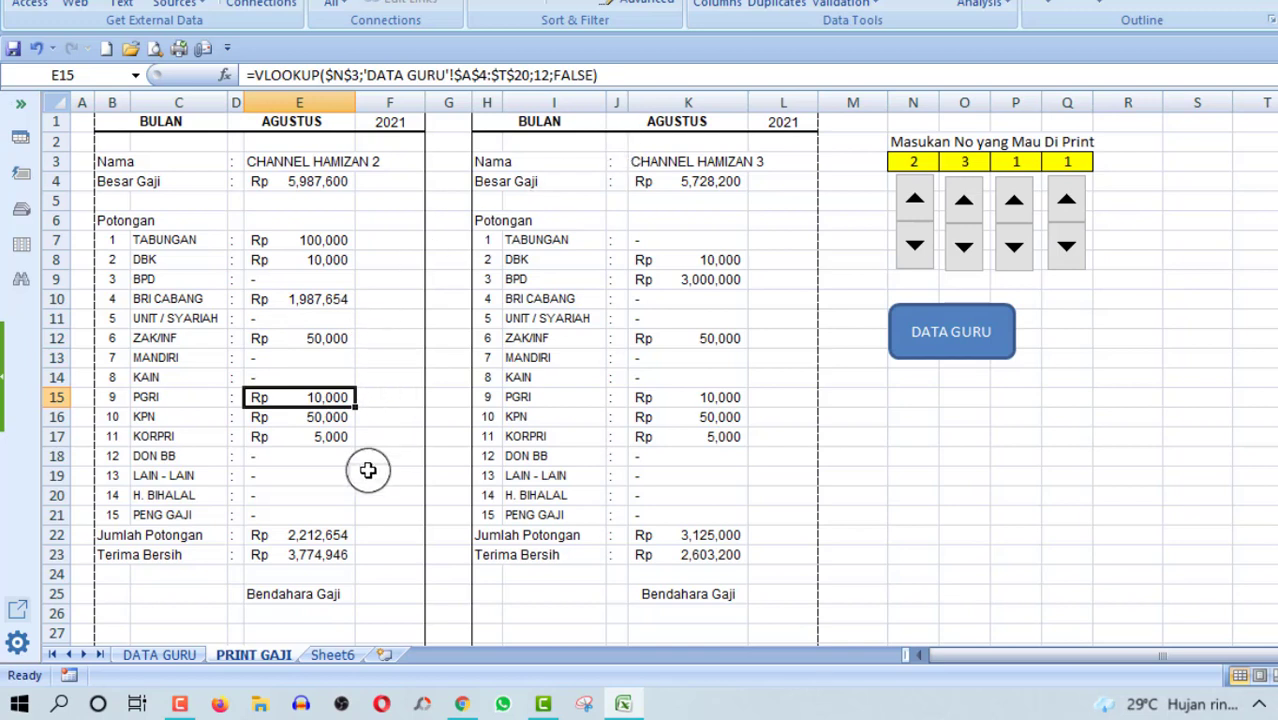
left_click(655, 163)
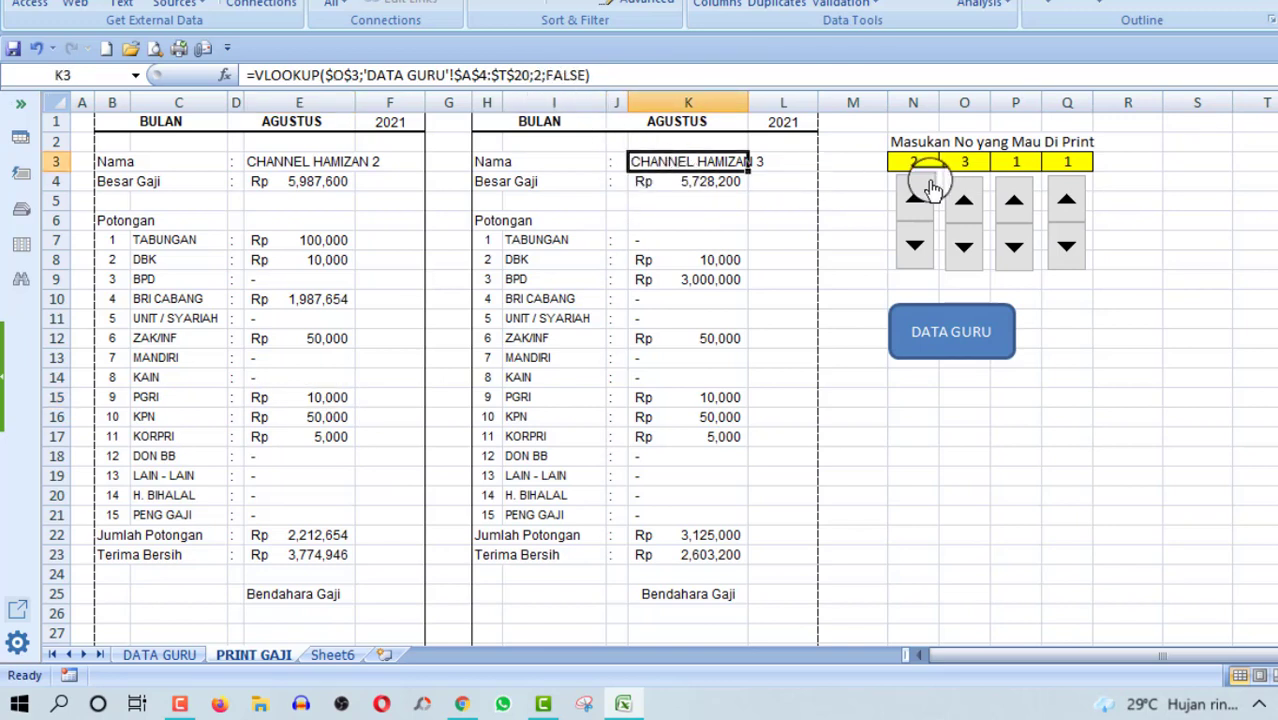
left_click(363, 234)
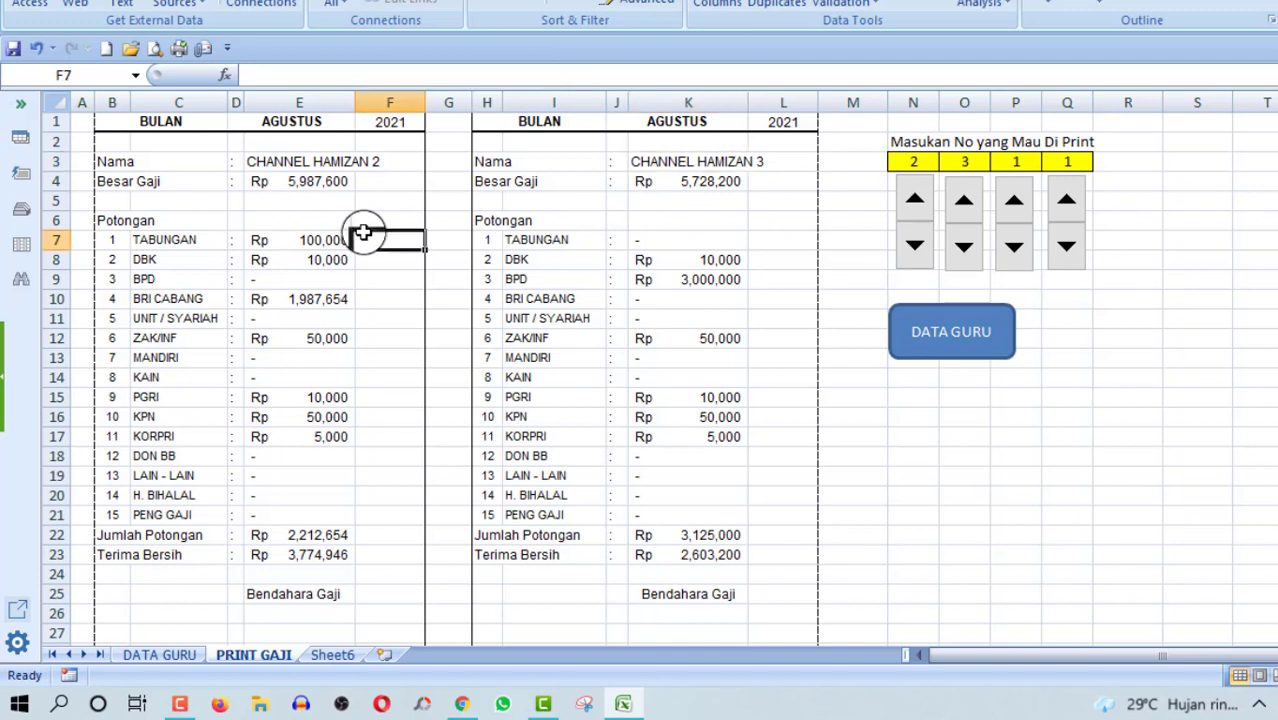
Lower the N3 and O3 selectors to 1 so every slip shows CHANNEL HAMIZAN 1 netting 2,203,500.
left_click(398, 294)
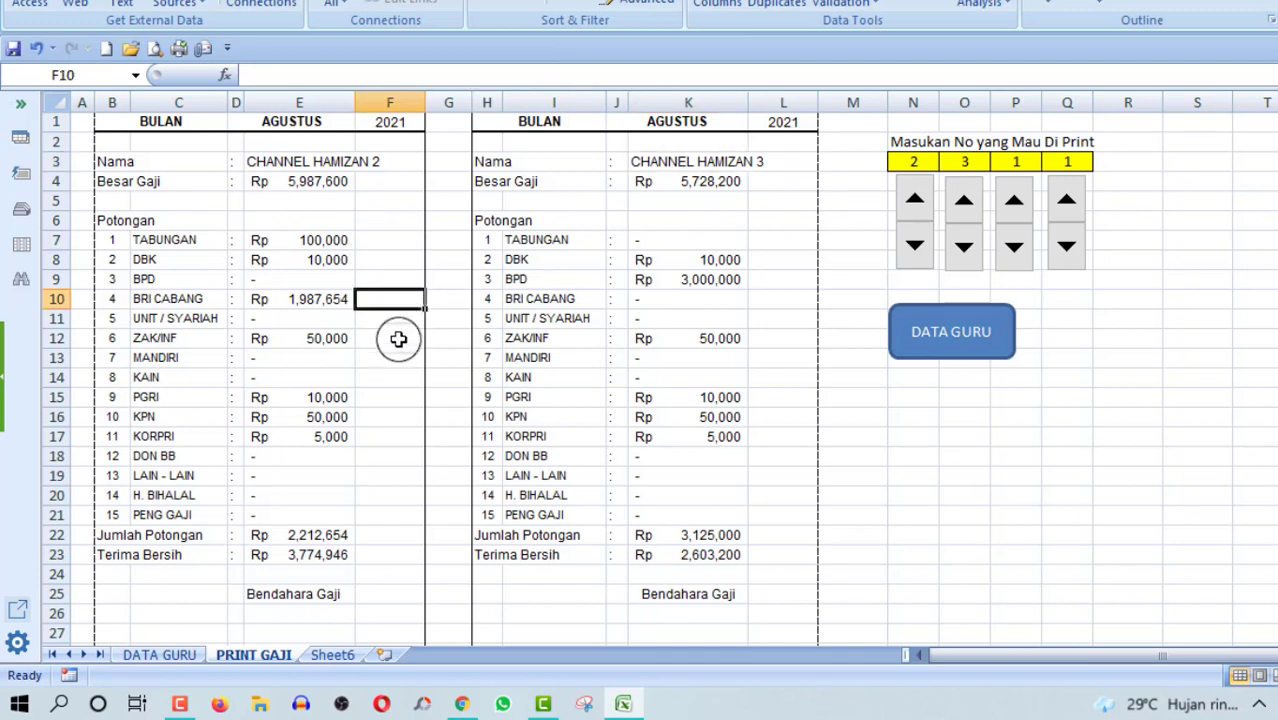
left_click(910, 162)
left_click(914, 247)
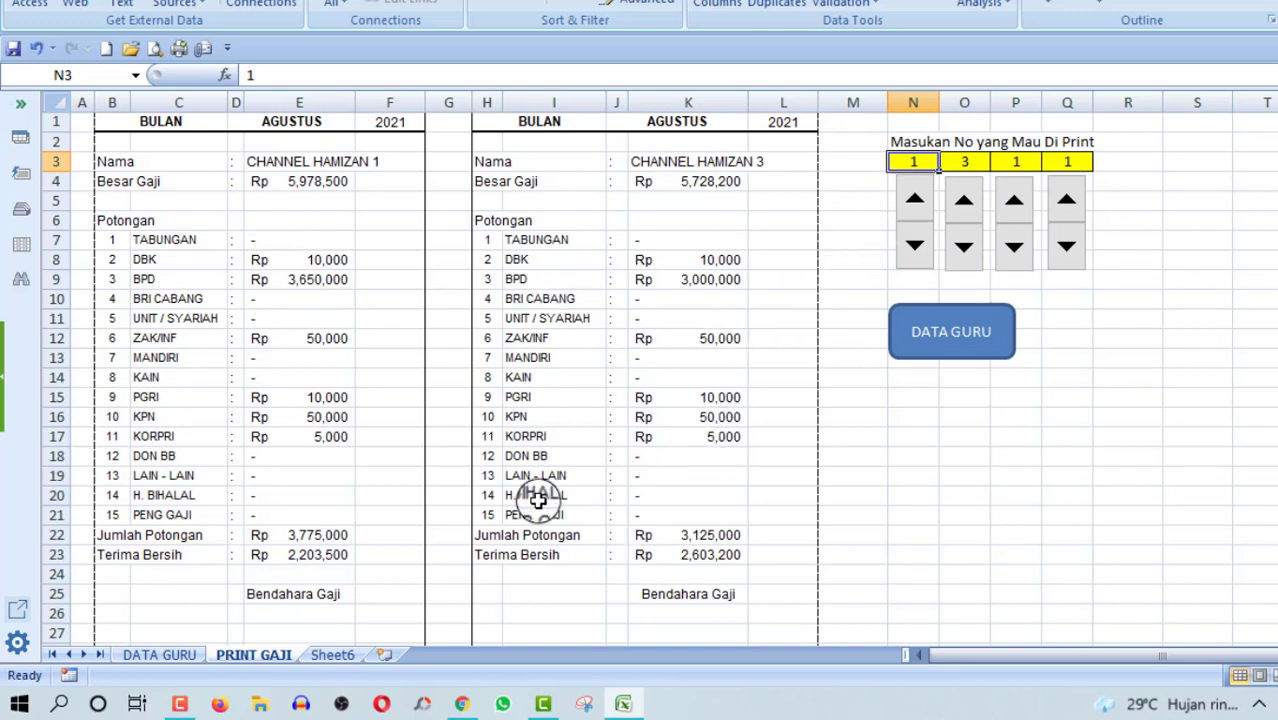
left_click(964, 247)
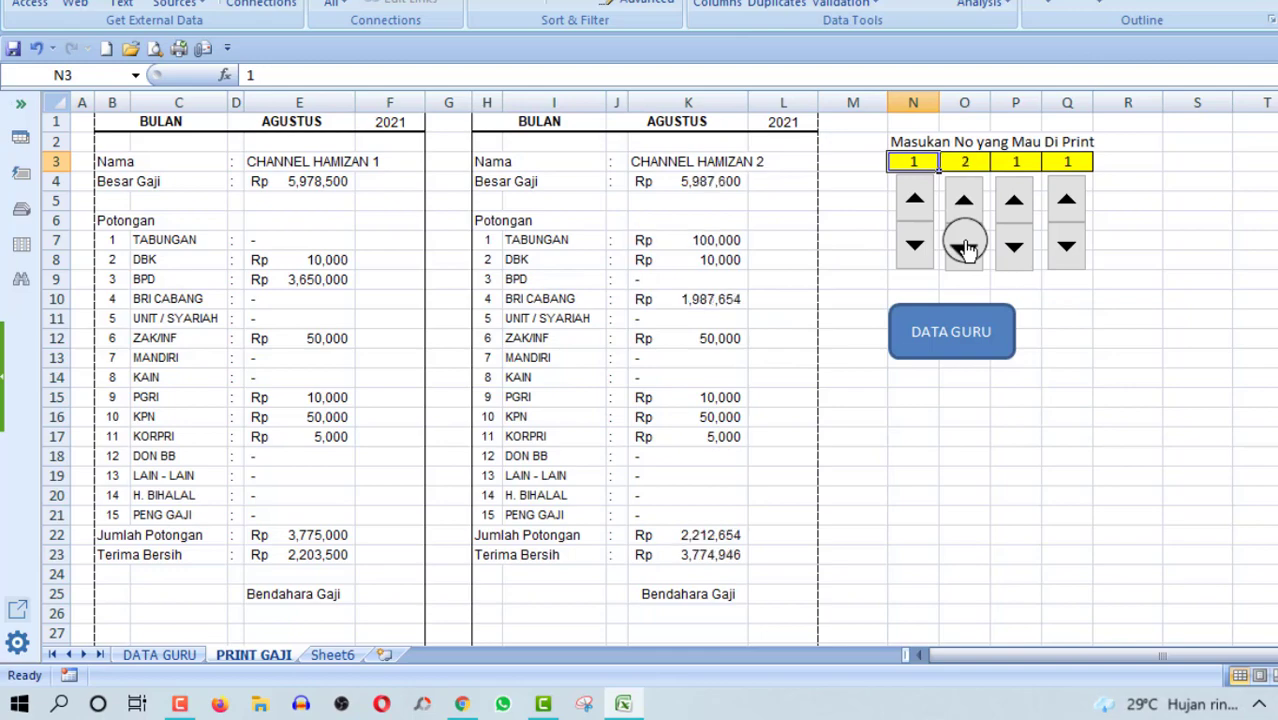
left_click(964, 247)
scroll(938, 170, "down", 4)
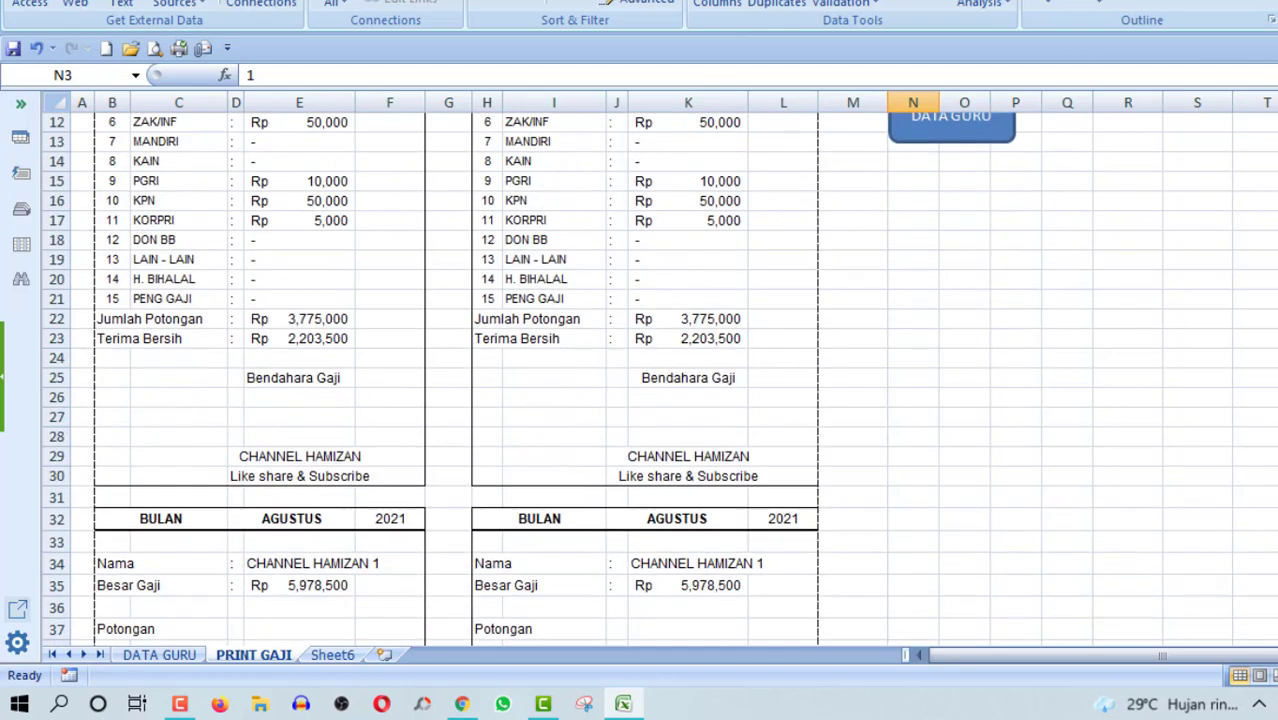
scroll(938, 170, "down", 3)
scroll(938, 170, "down", 4)
scroll(938, 170, "down", 2)
scroll(938, 170, "up", 6)
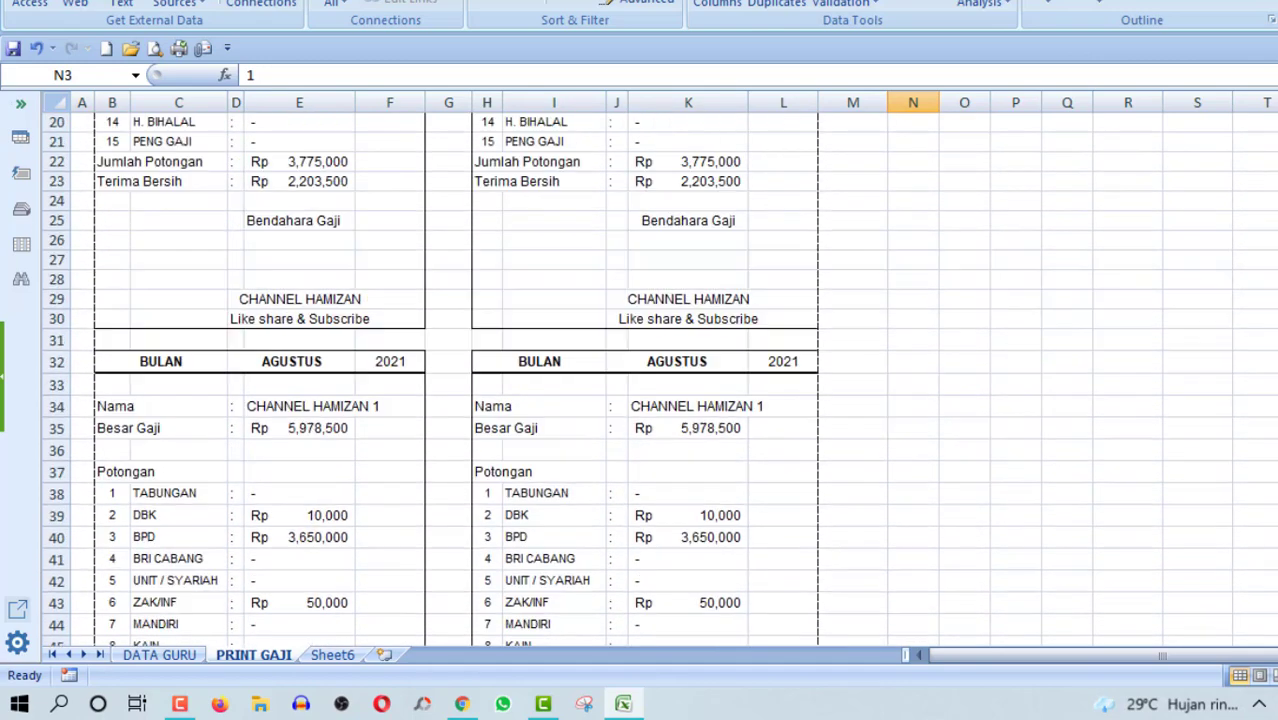
scroll(938, 170, "up", 5)
scroll(938, 170, "up", 2)
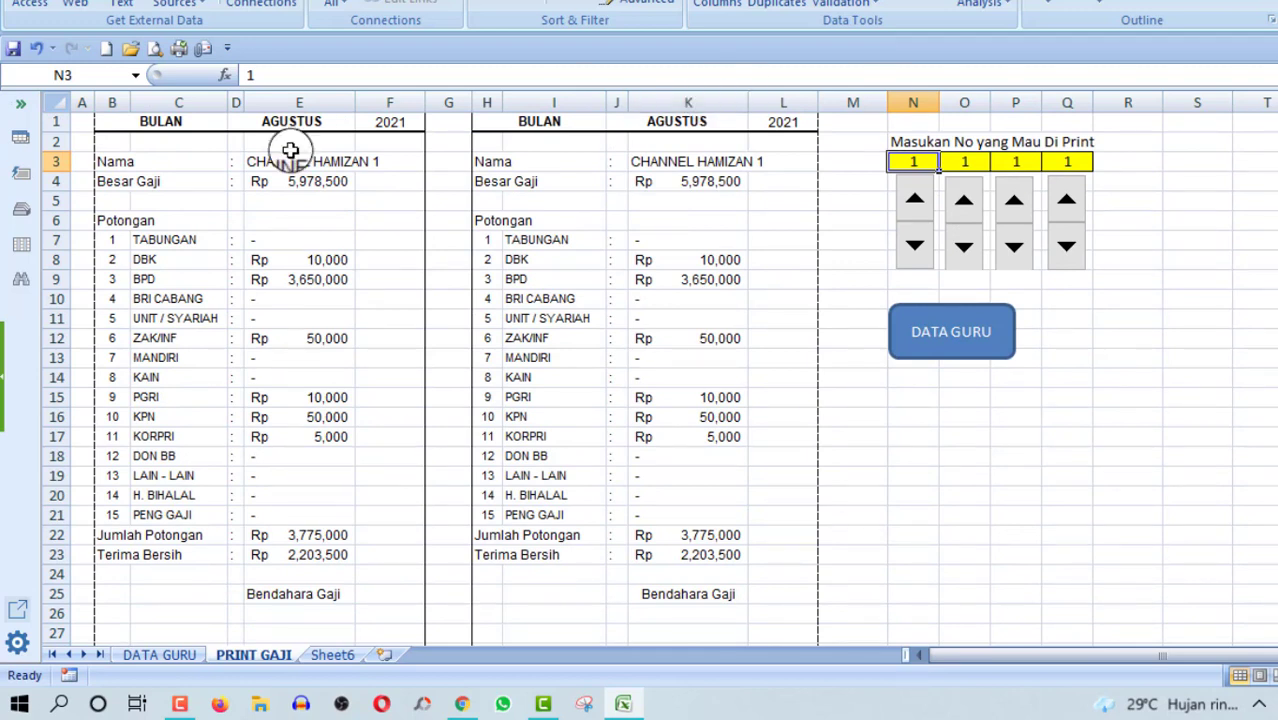
left_click(155, 50)
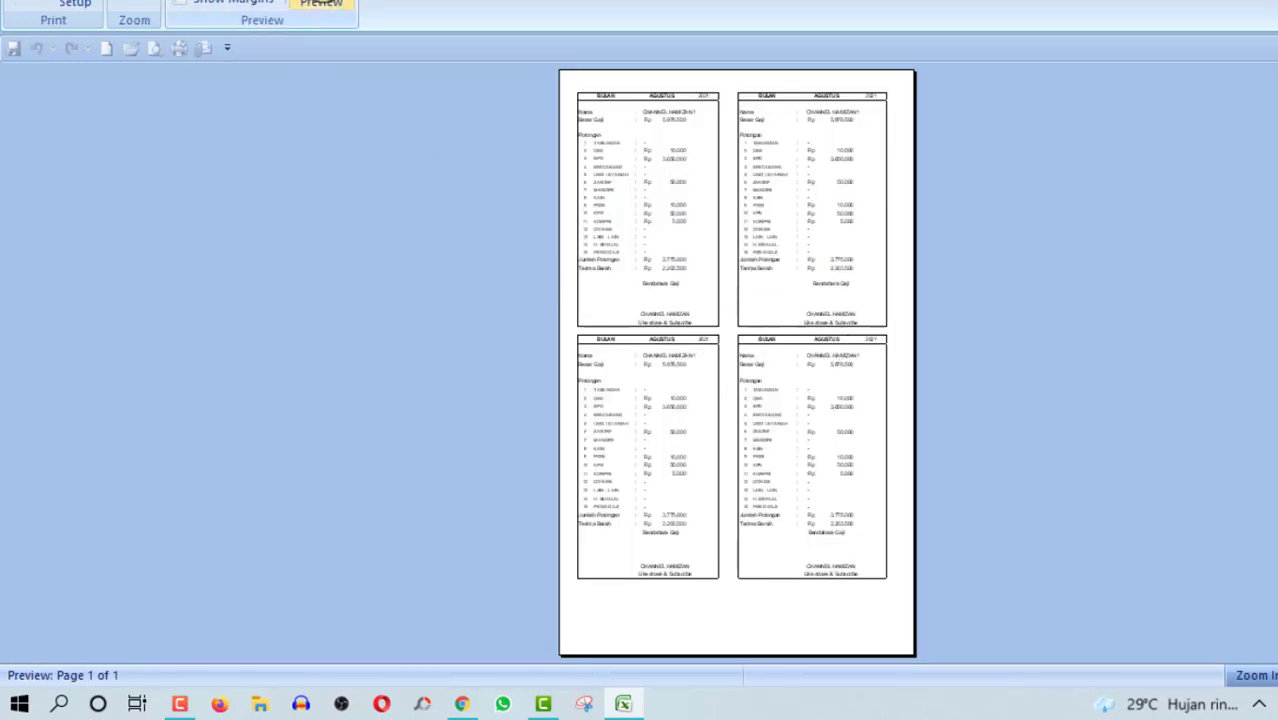
left_click(321, 4)
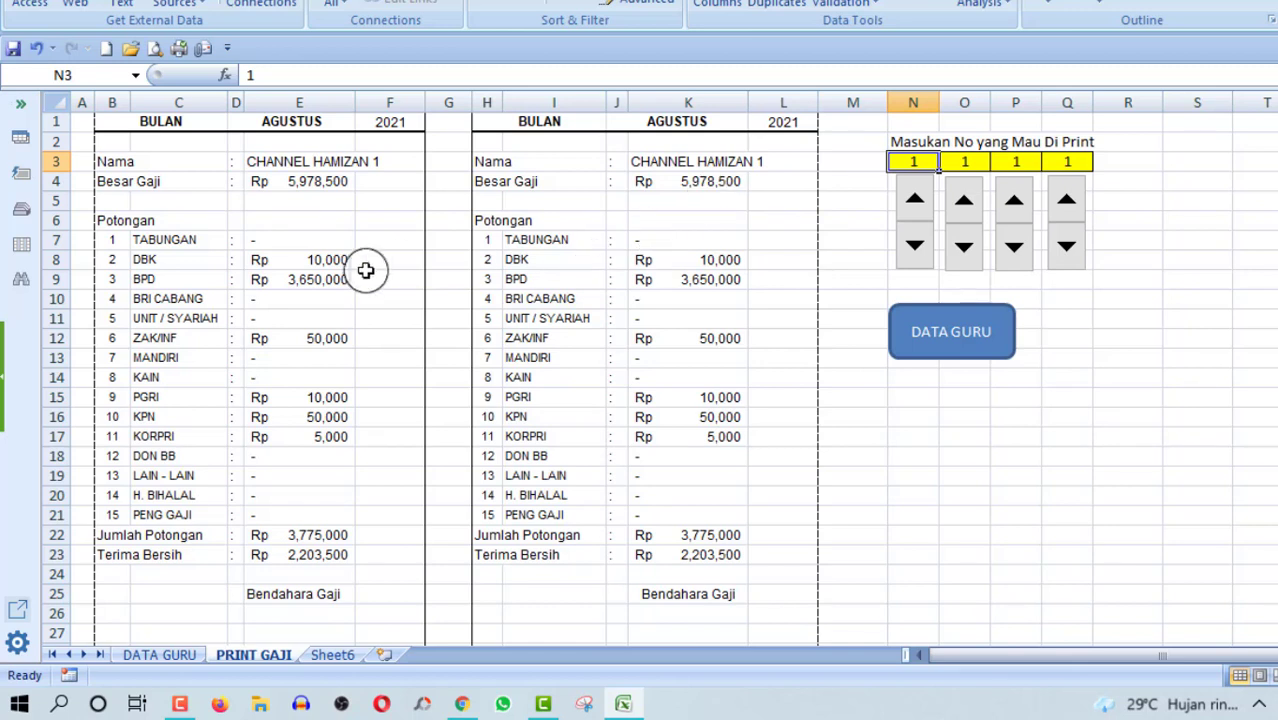
left_click(316, 262)
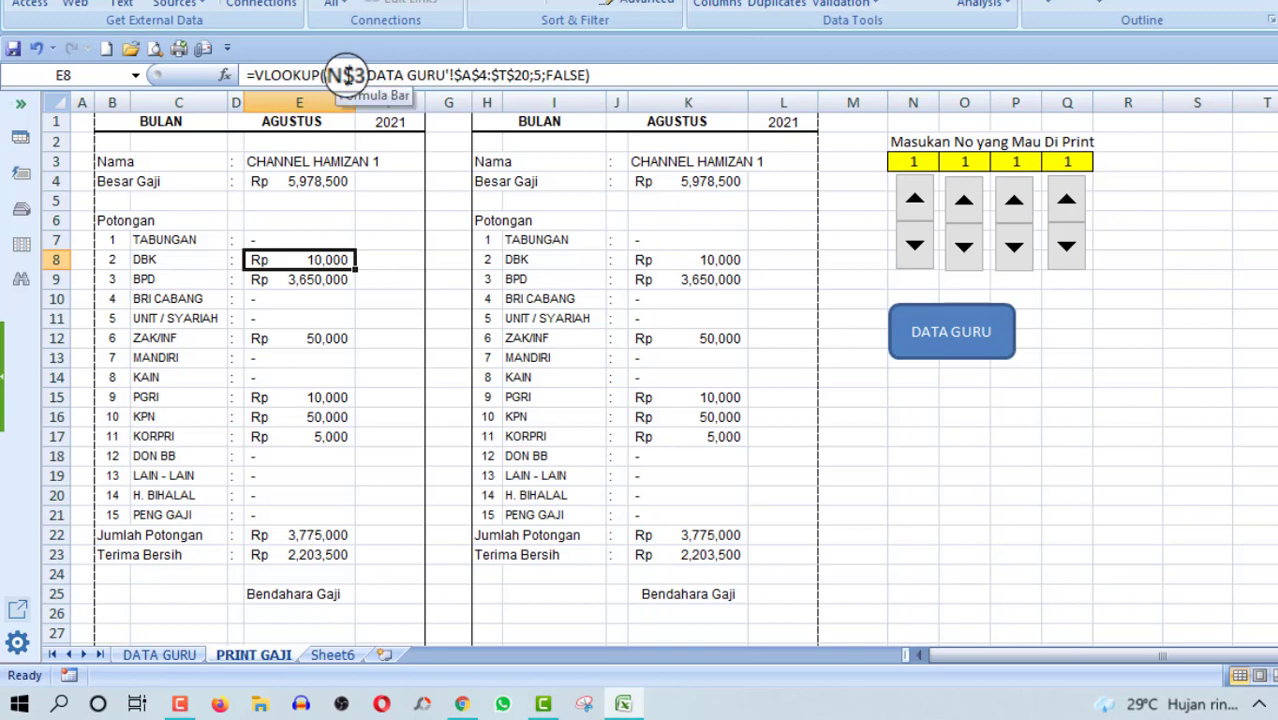
left_click(345, 75)
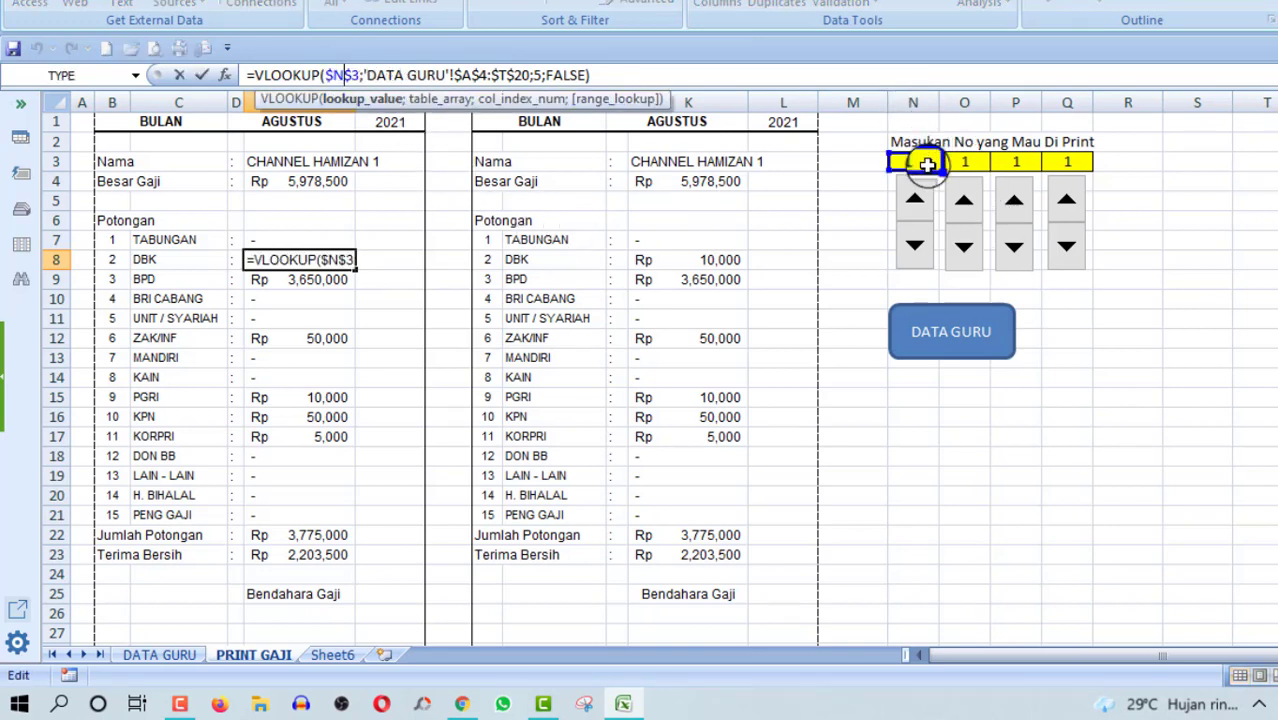
left_click(911, 190)
left_click(670, 167)
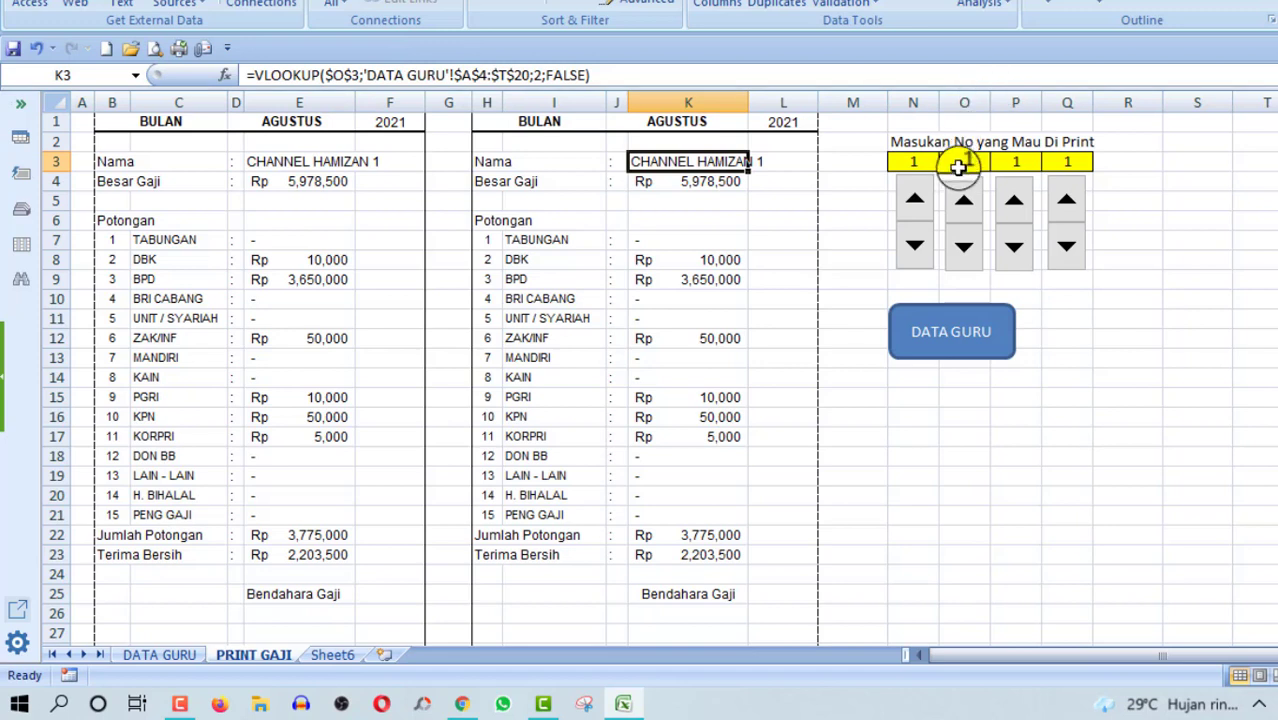
left_click(964, 162)
left_click(708, 163)
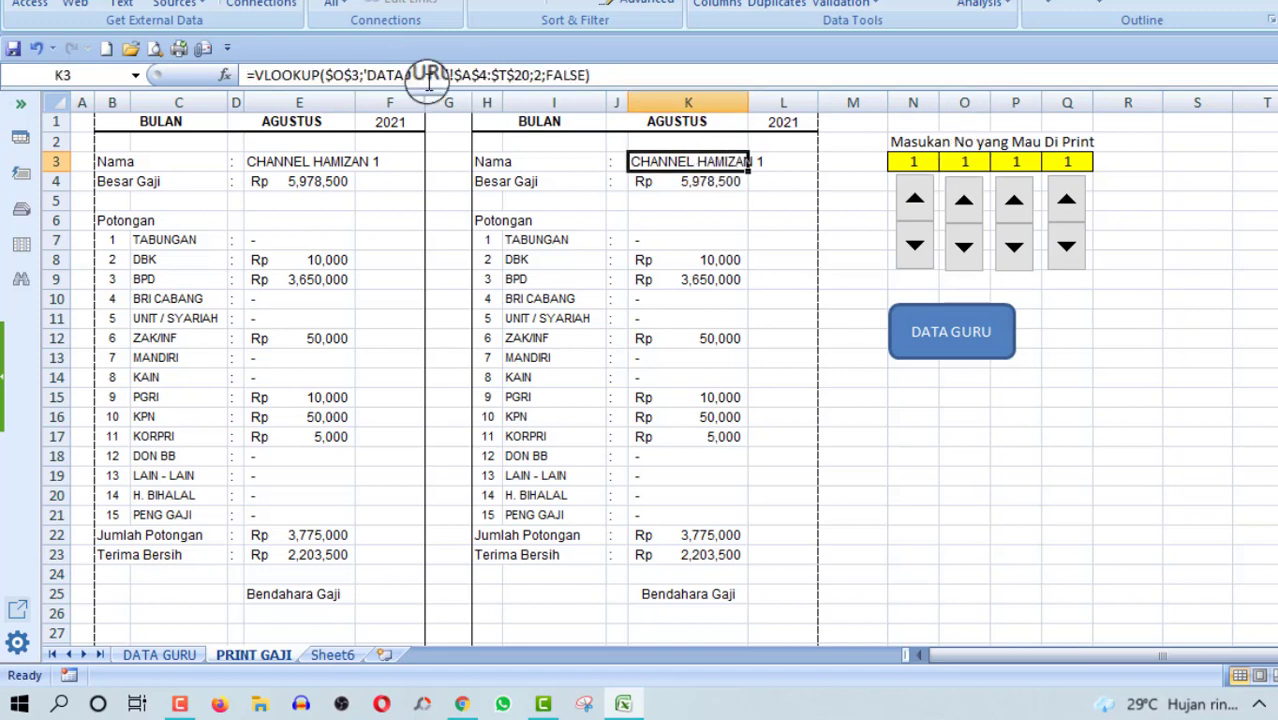
left_click(326, 75)
left_click(968, 163)
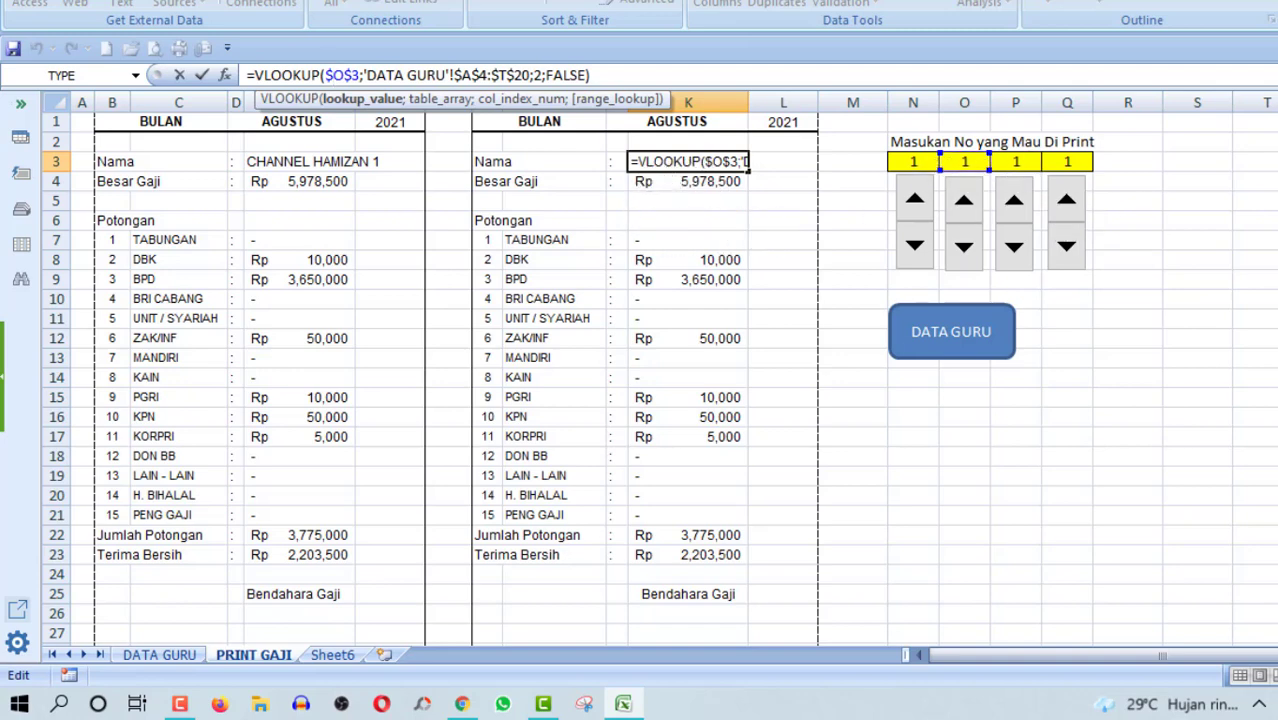
scroll(685, 208, "down", 10)
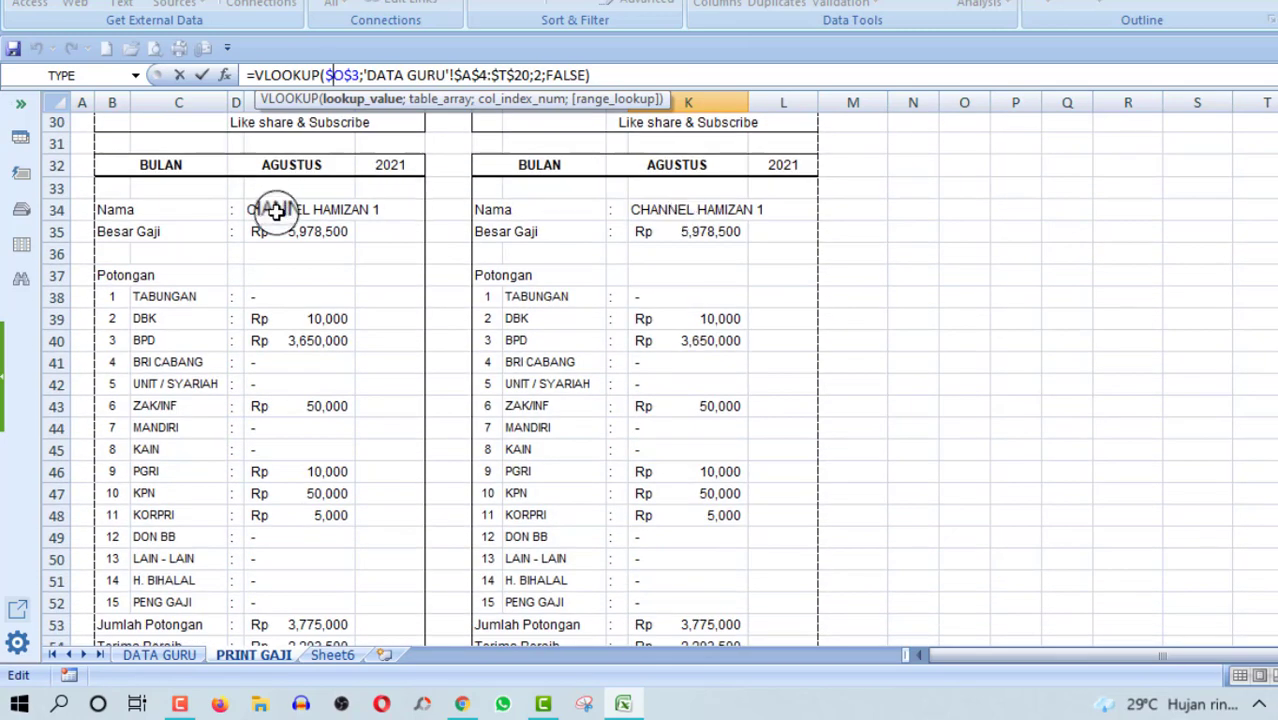
left_click(276, 211)
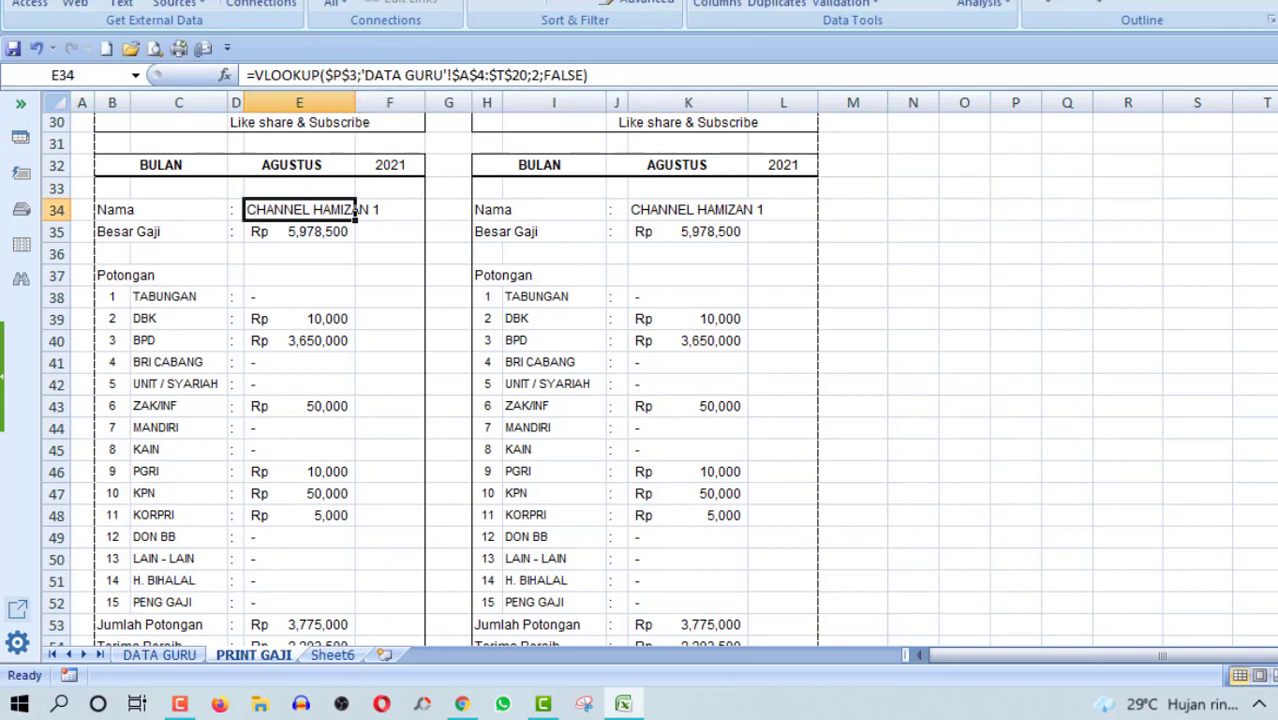
scroll(355, 212, "up", 5)
scroll(355, 212, "up", 5)
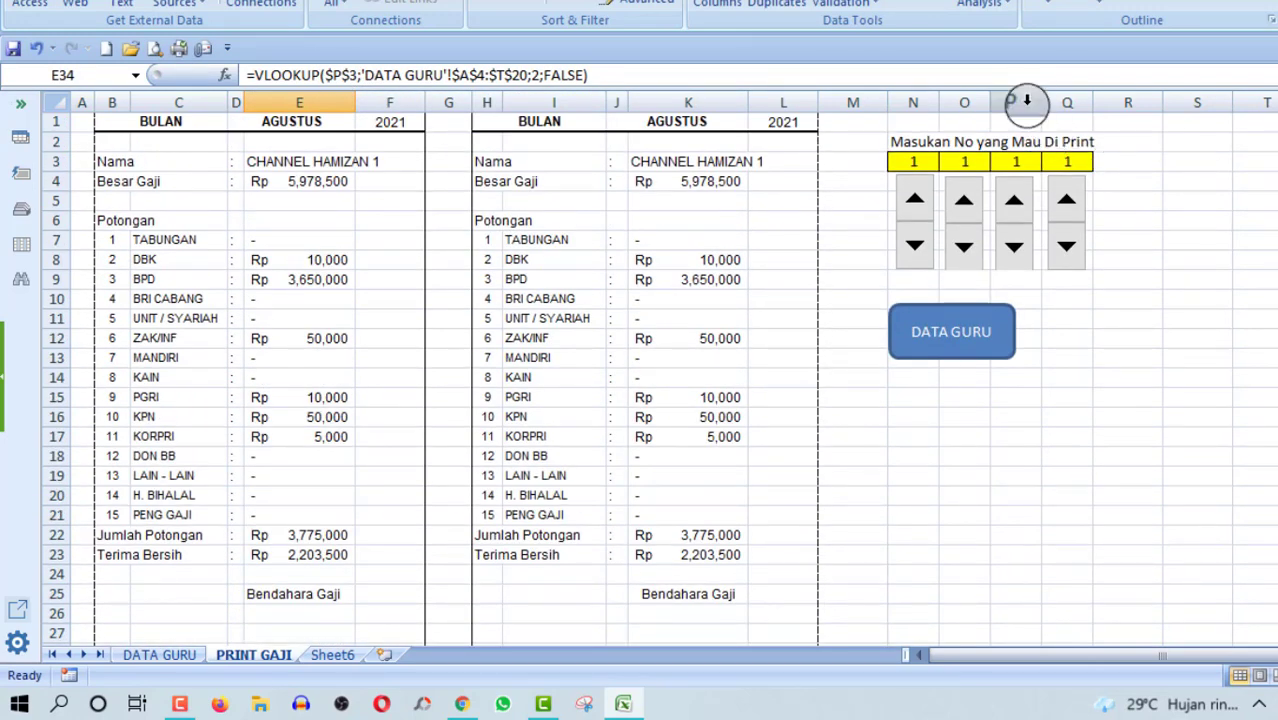
scroll(868, 226, "down", 10)
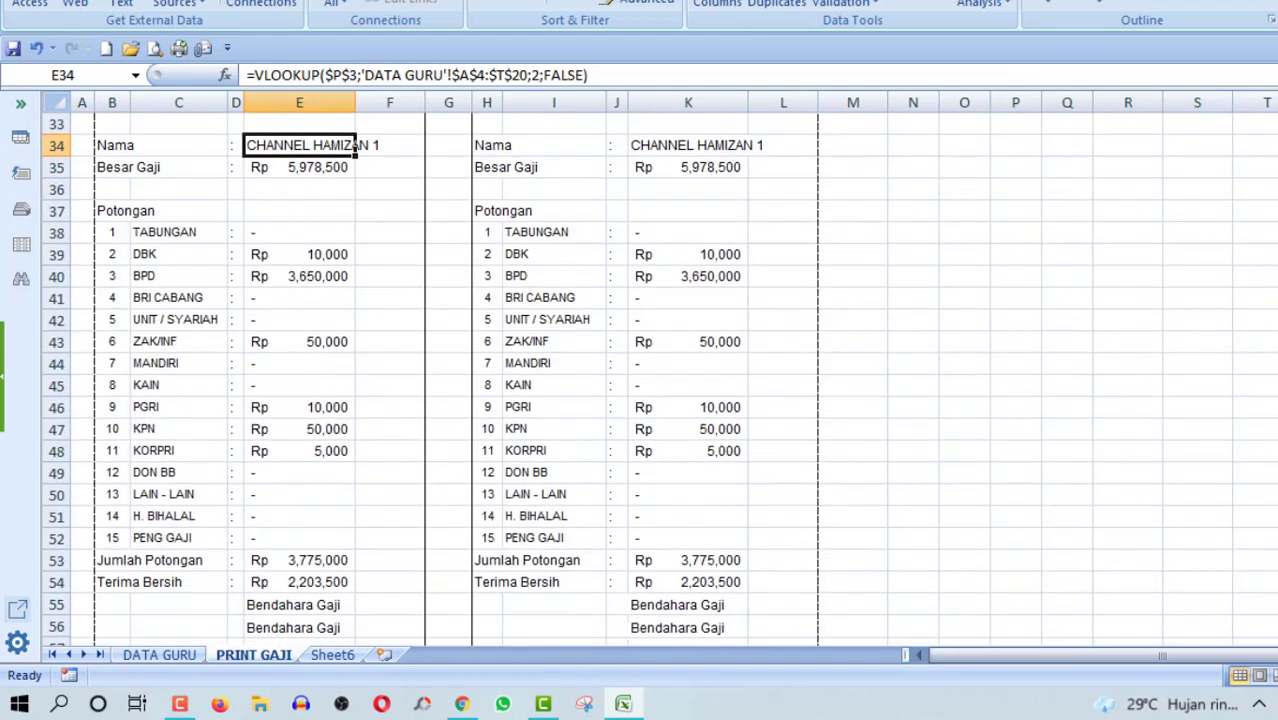
left_click(683, 145)
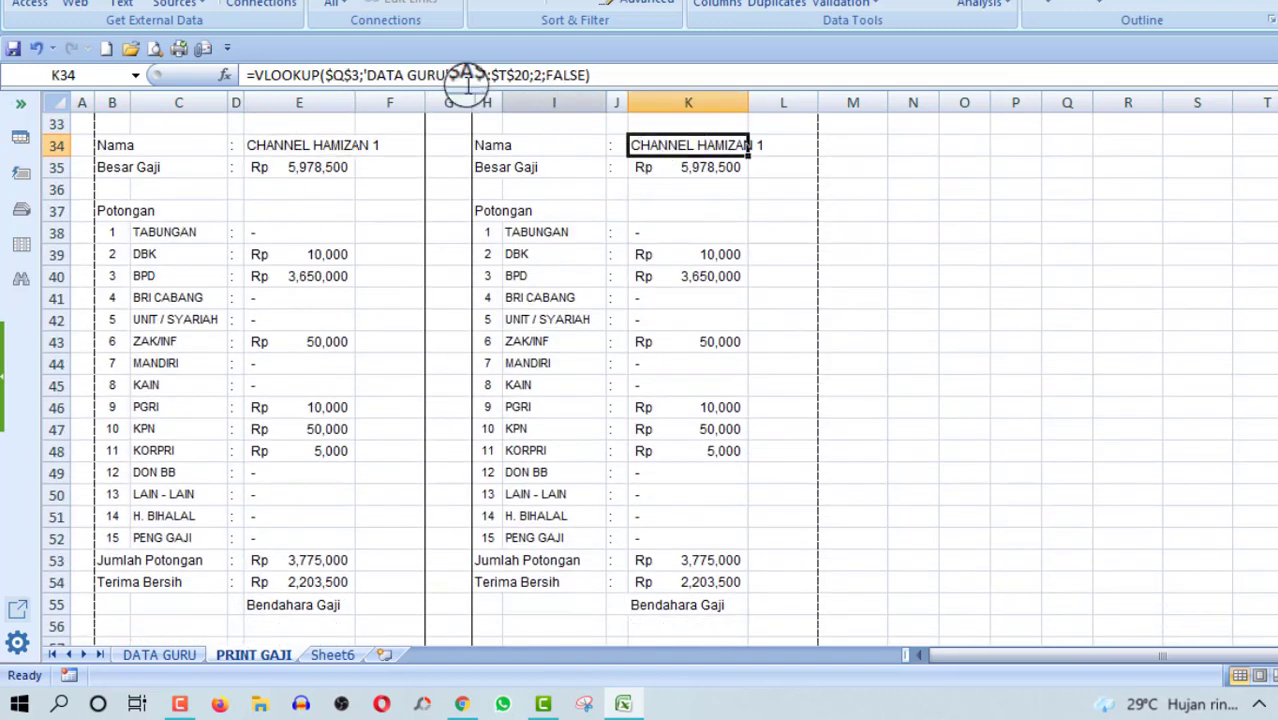
scroll(660, 380, "up", 7)
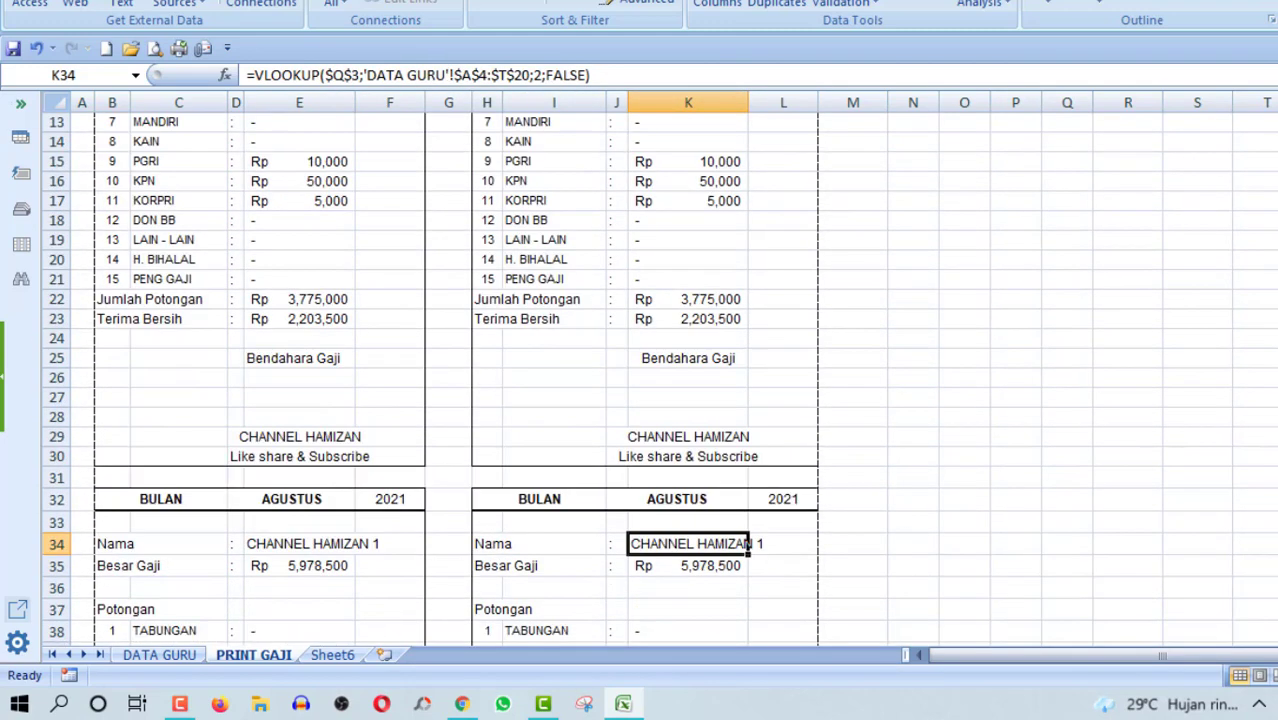
scroll(660, 380, "up", 4)
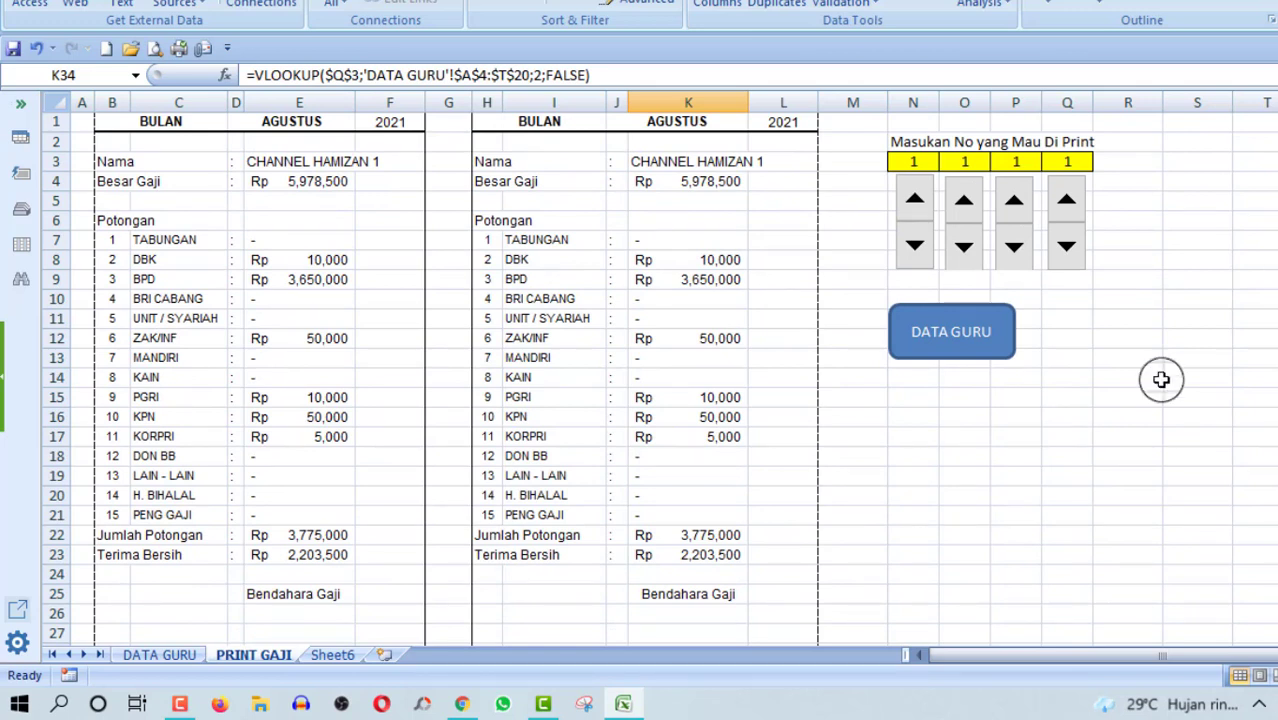
On DATA GURU, number the new teacher row 11 in A16.
left_click(165, 655)
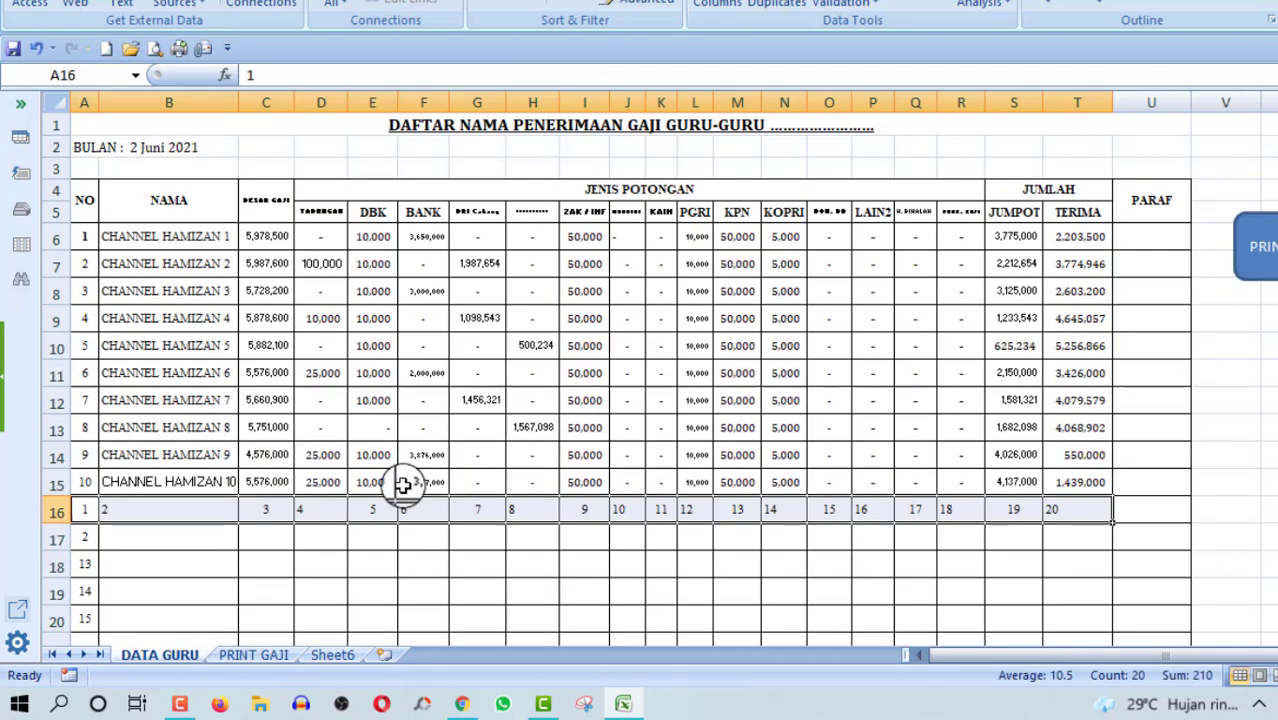
left_click(86, 512)
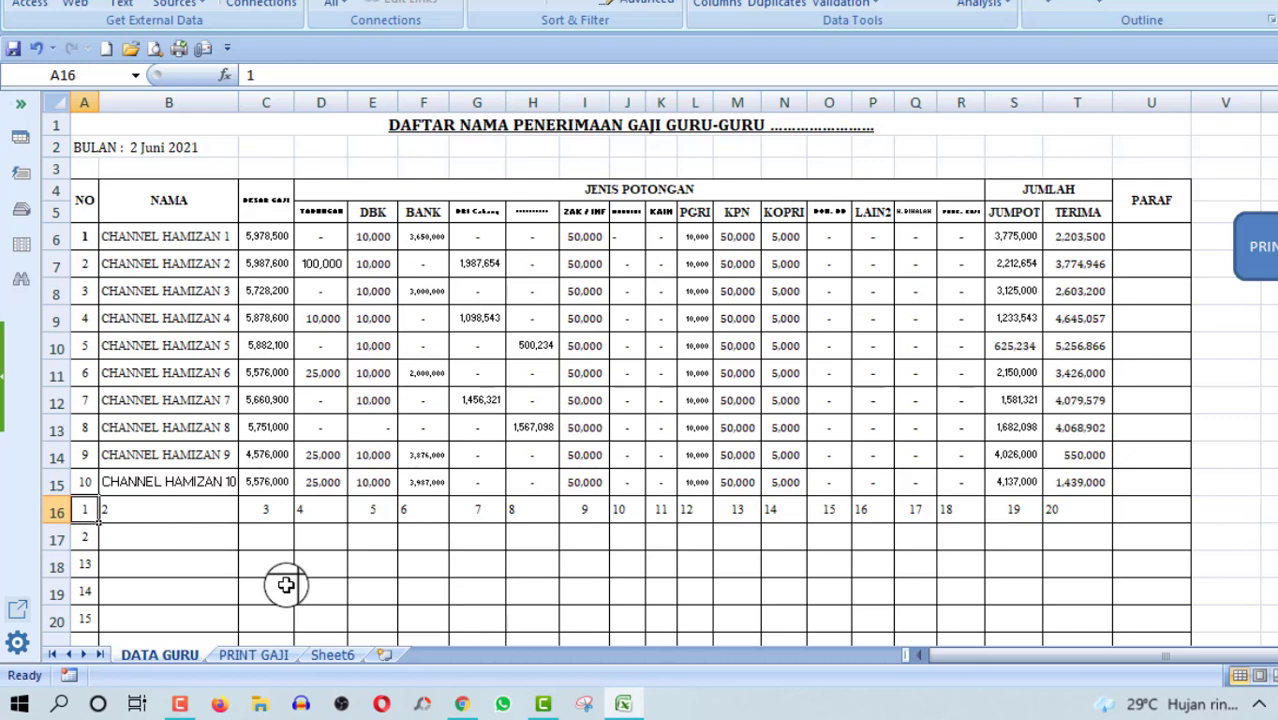
type("11")
key("Return")
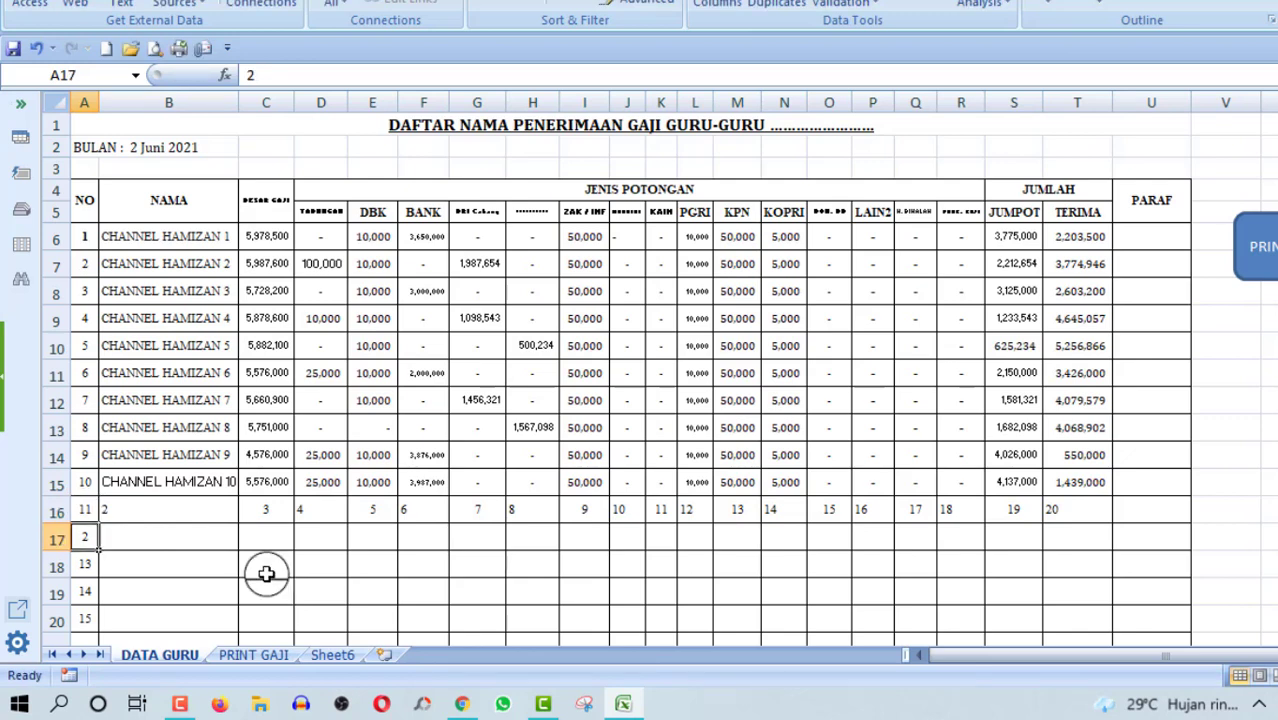
left_click_drag(87, 458, 92, 590)
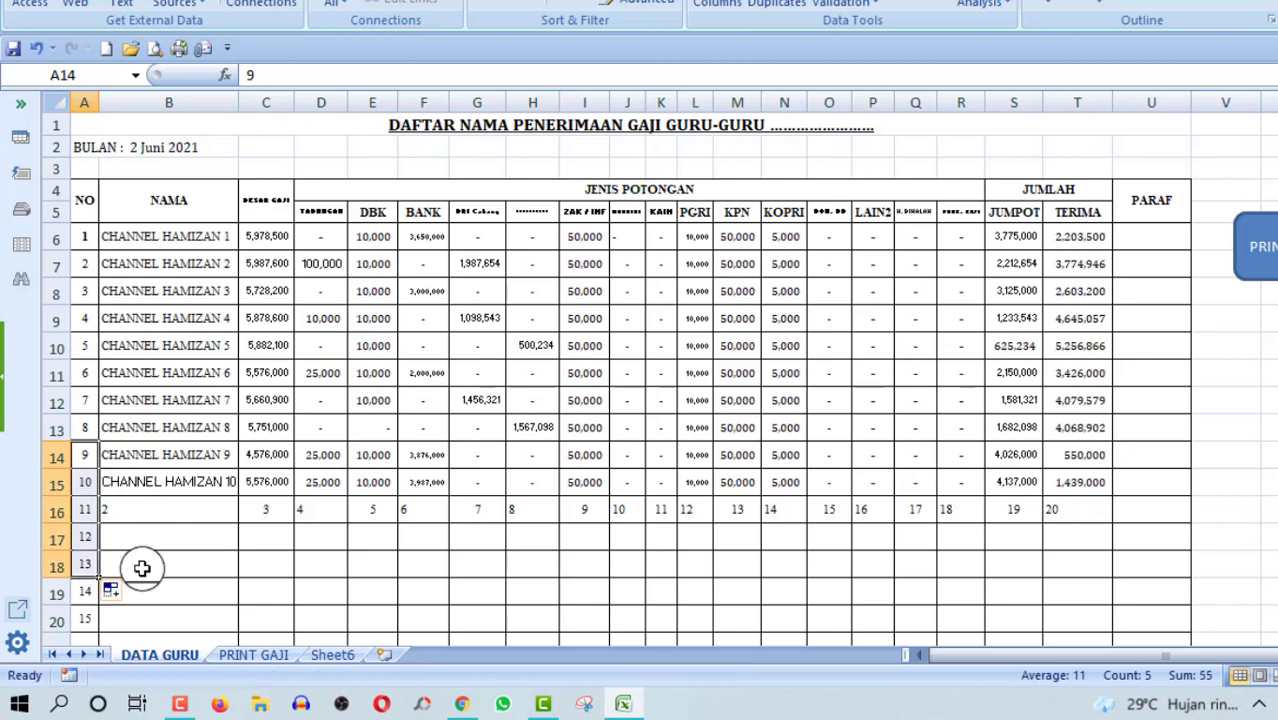
Give teacher 11 a placeholder name and basic pay 43756988.
left_click(137, 514)
type("SYTRTIYU")
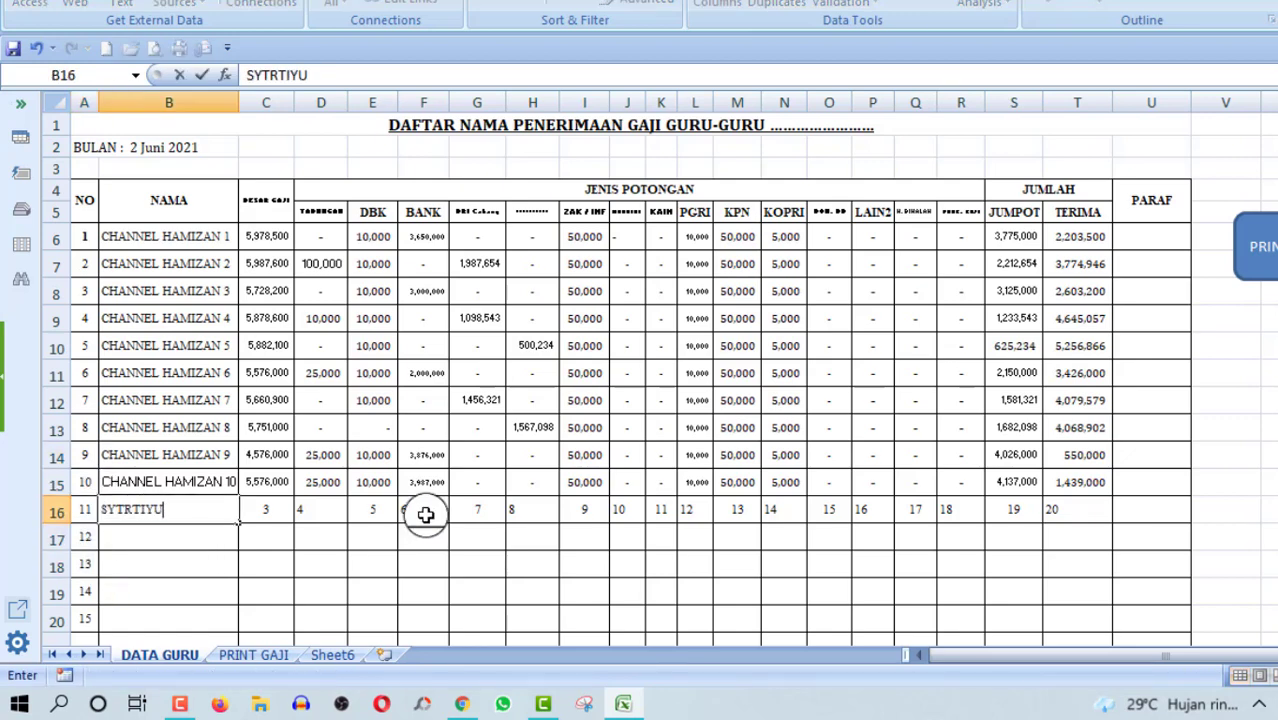
left_click(267, 512)
type("43756988")
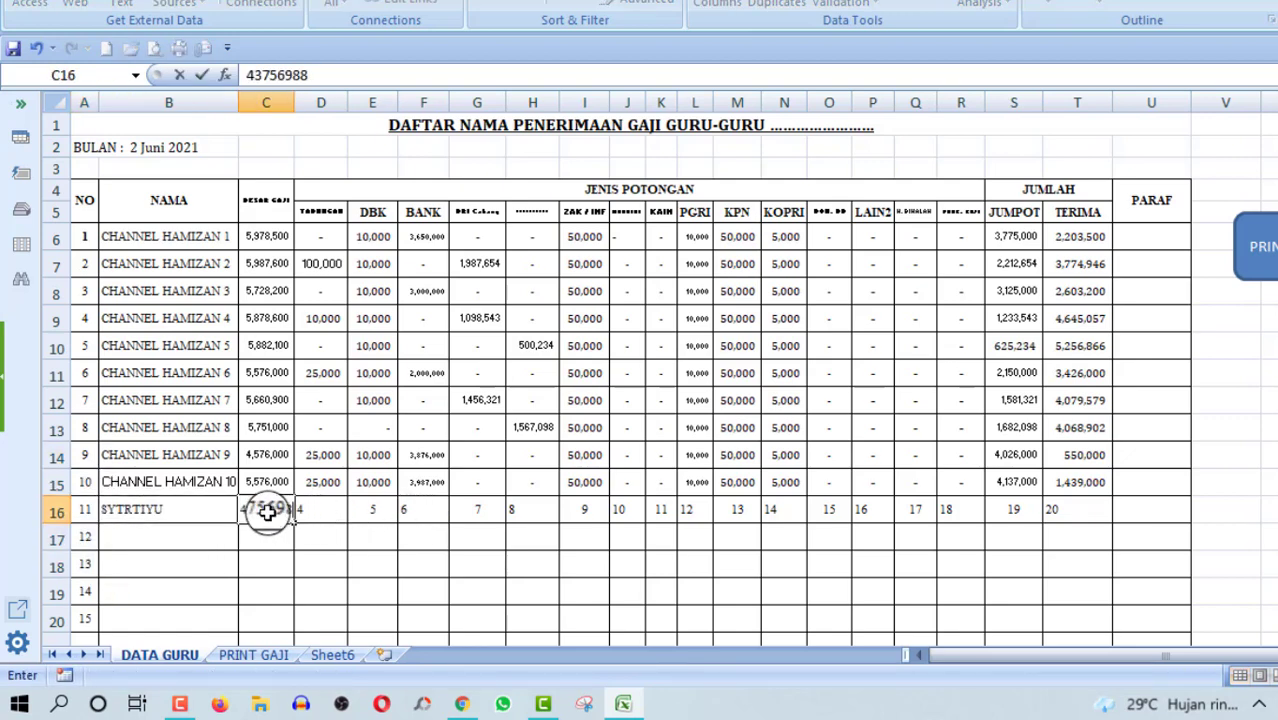
left_click(315, 514)
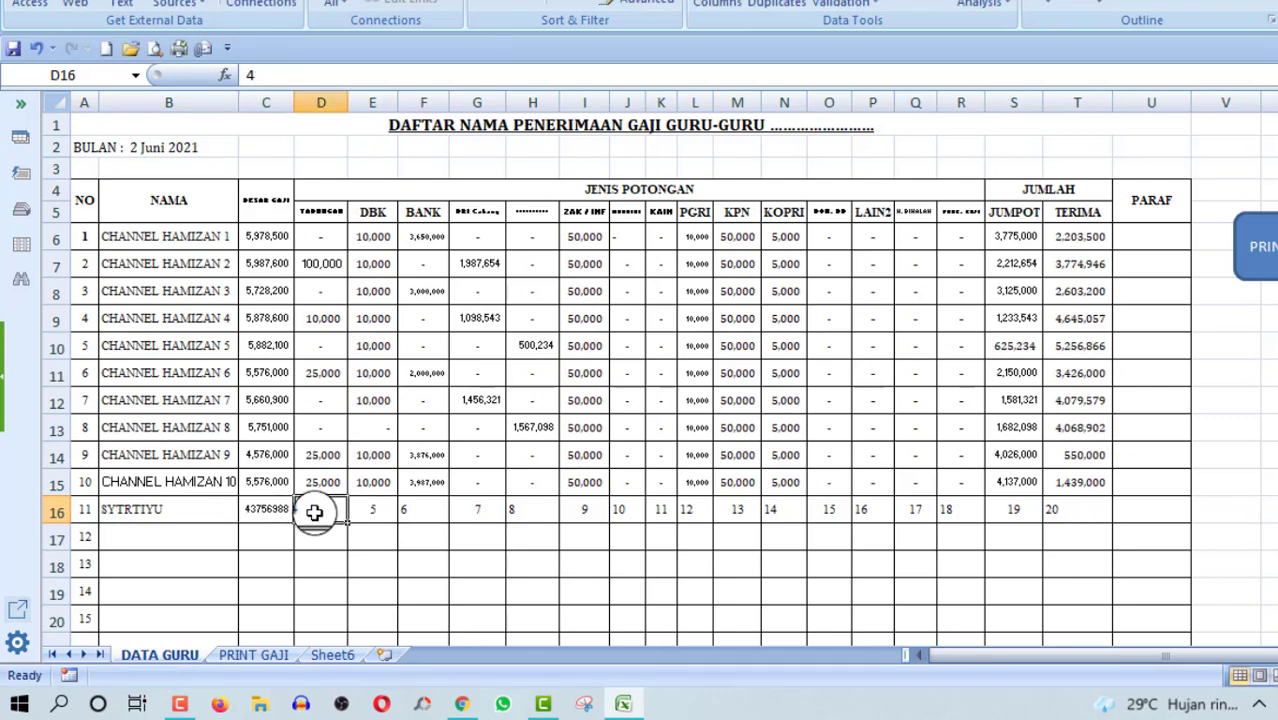
Enter deductions 67787, 56577, 678, 6578 and 65787 in D16:I16, leaving H16 empty.
type("67787")
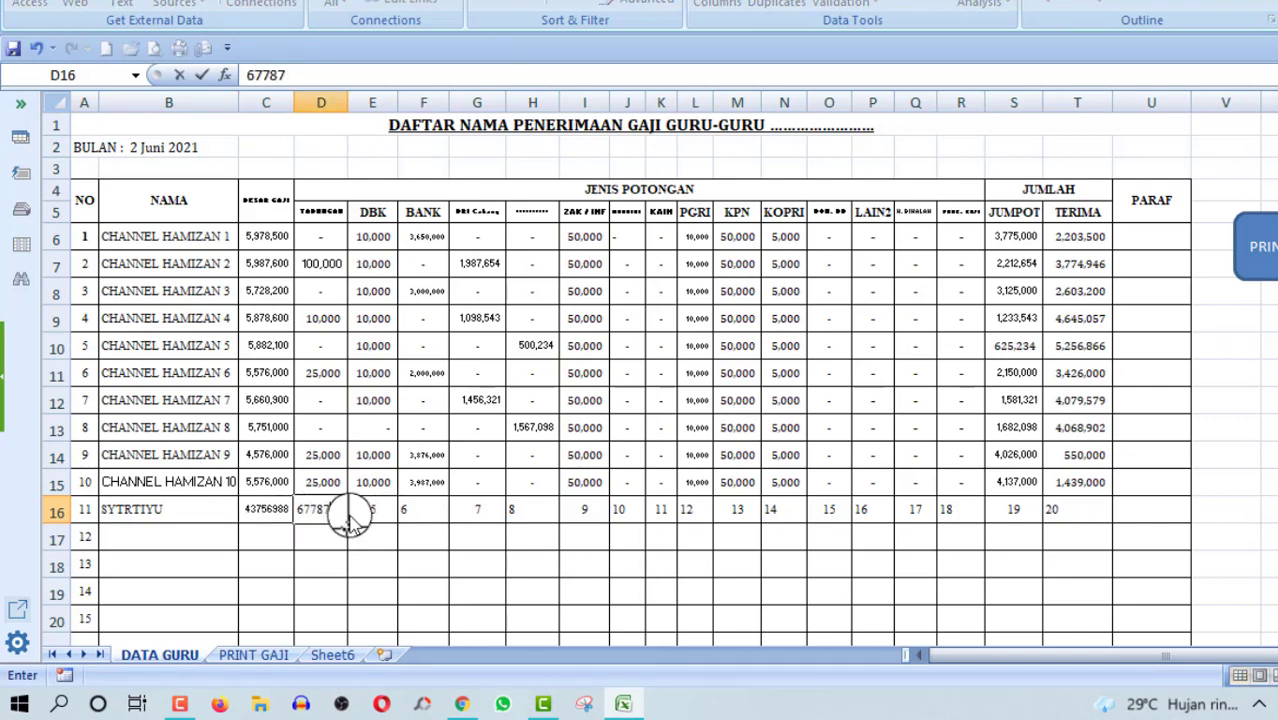
left_click(378, 513)
type("56577")
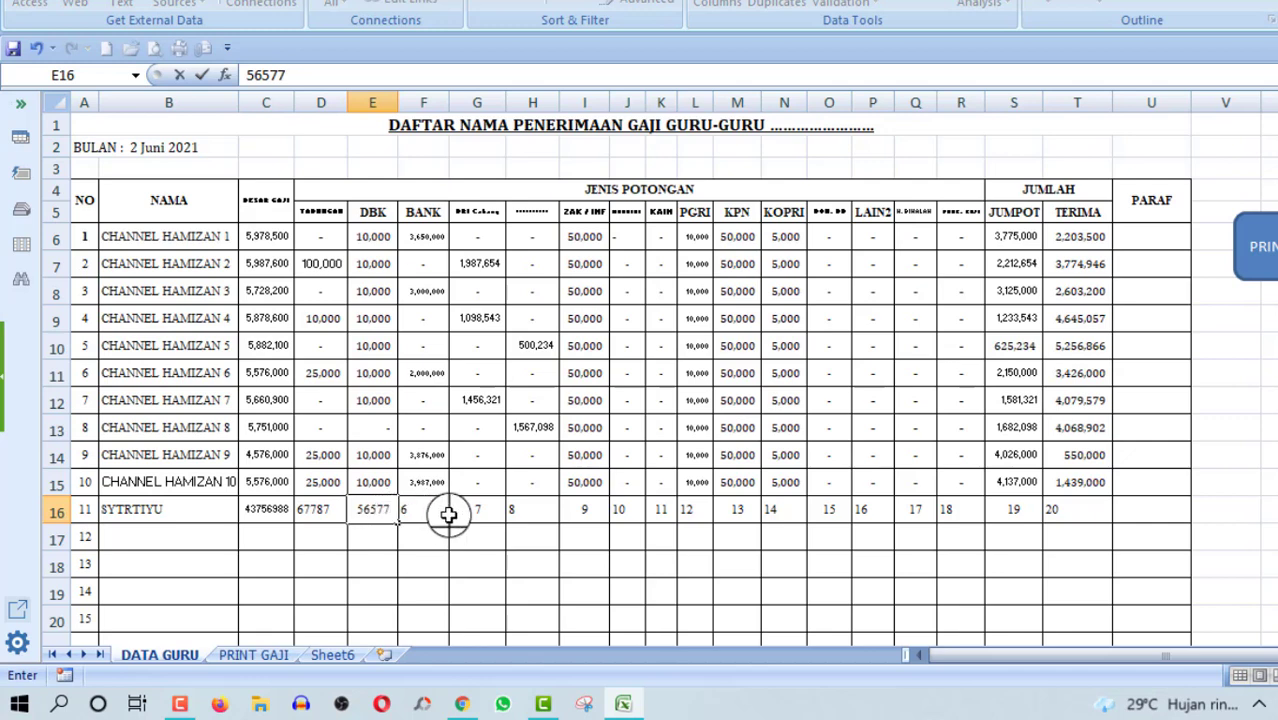
left_click(428, 510)
type("678")
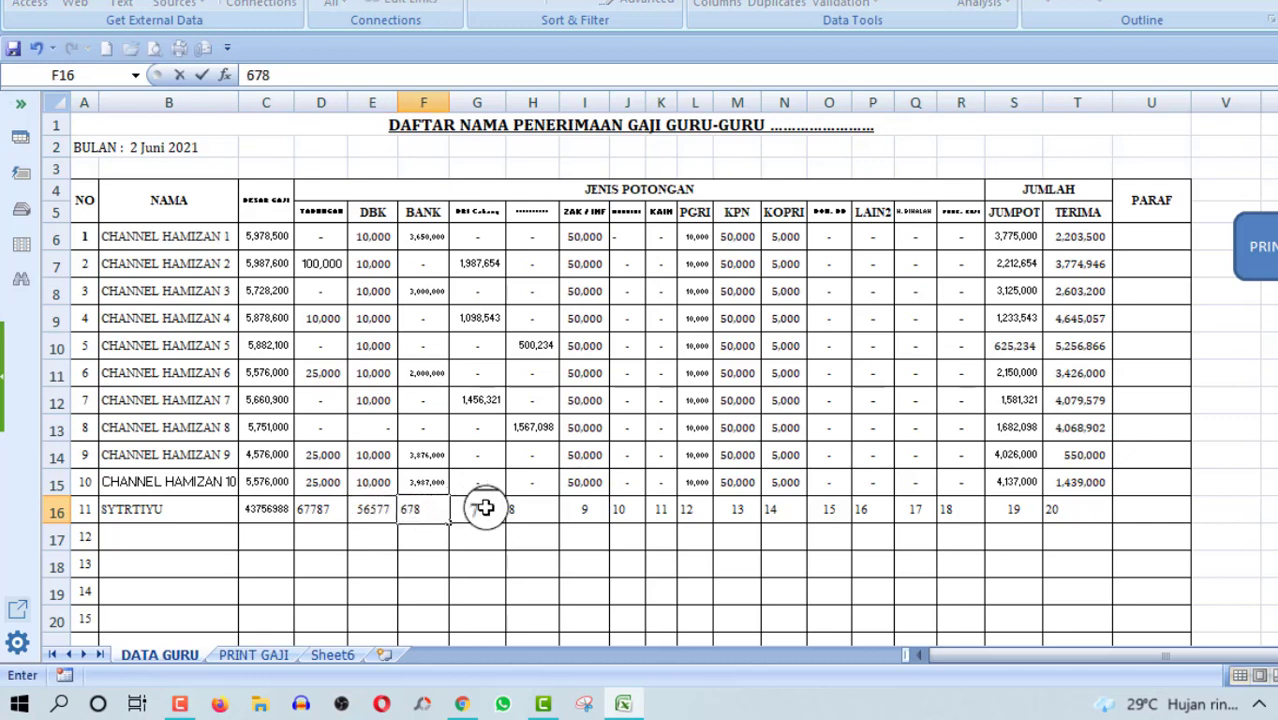
left_click(485, 508)
type("6578")
left_click(533, 508)
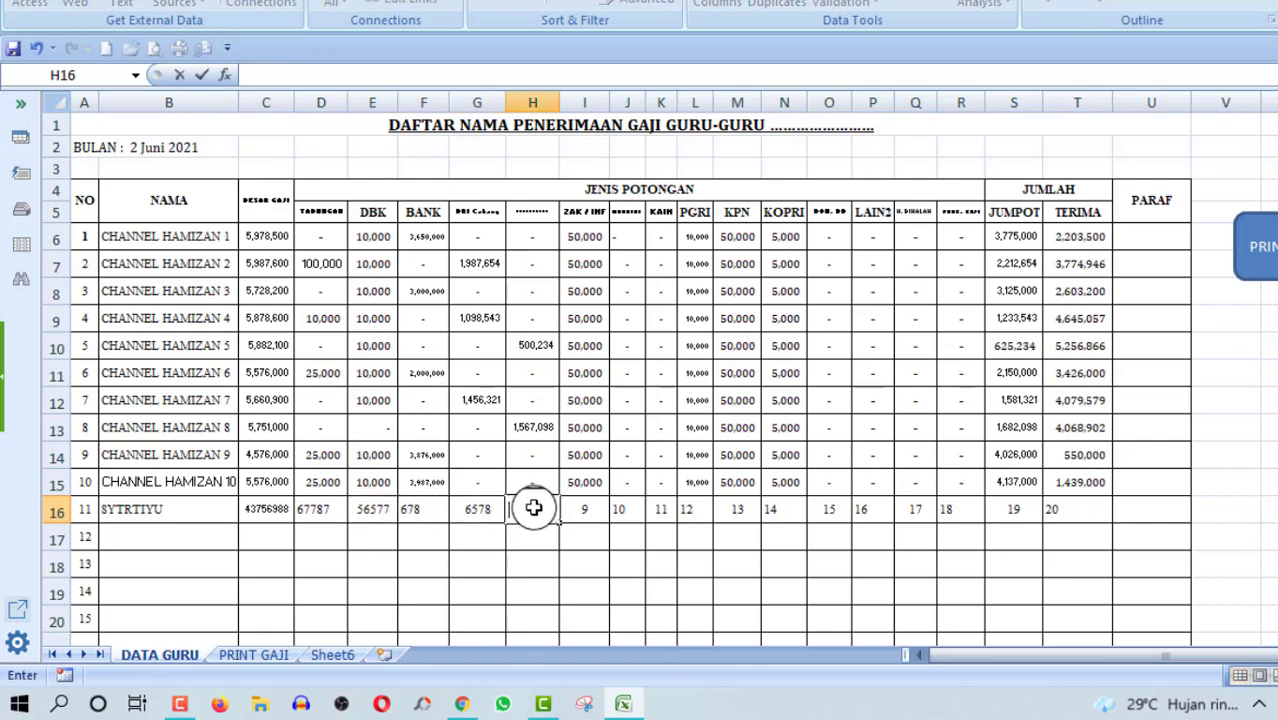
key("Delete")
key("Return")
left_click(582, 508)
type("65787")
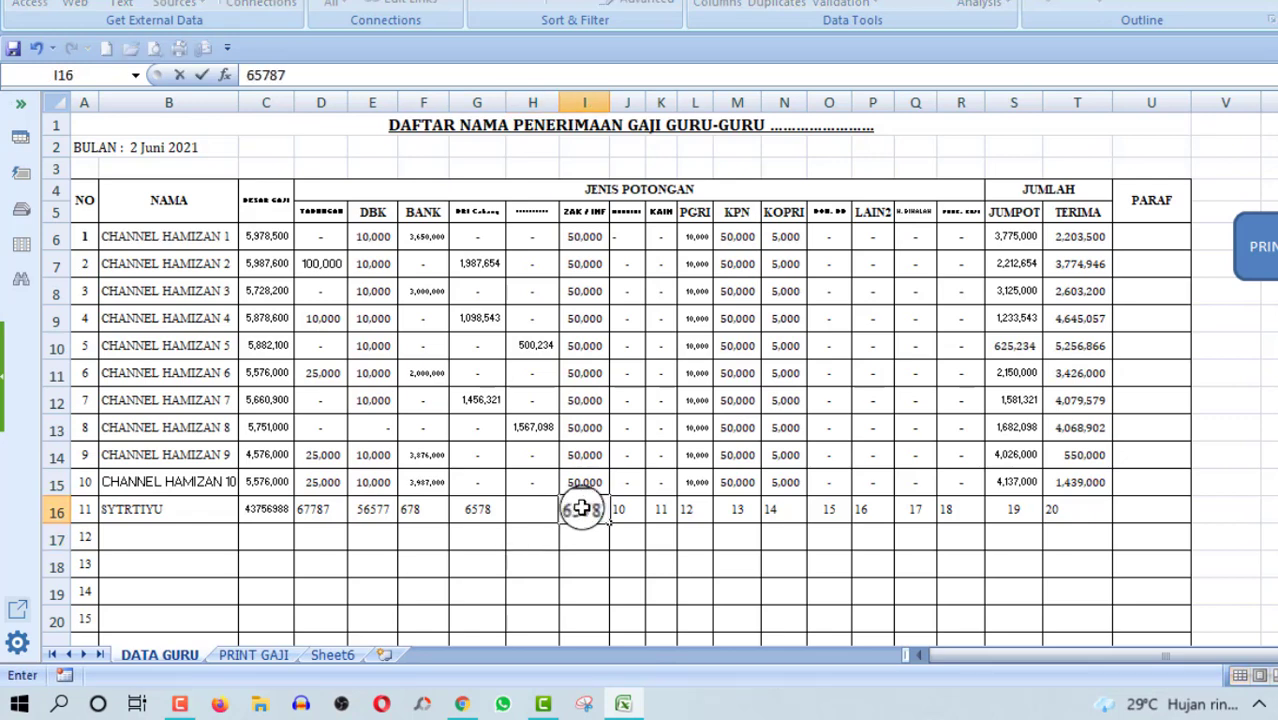
Fill J16:R16 with dashes and select teacher 11's amounts C16:I16.
left_click_drag(633, 508, 665, 508)
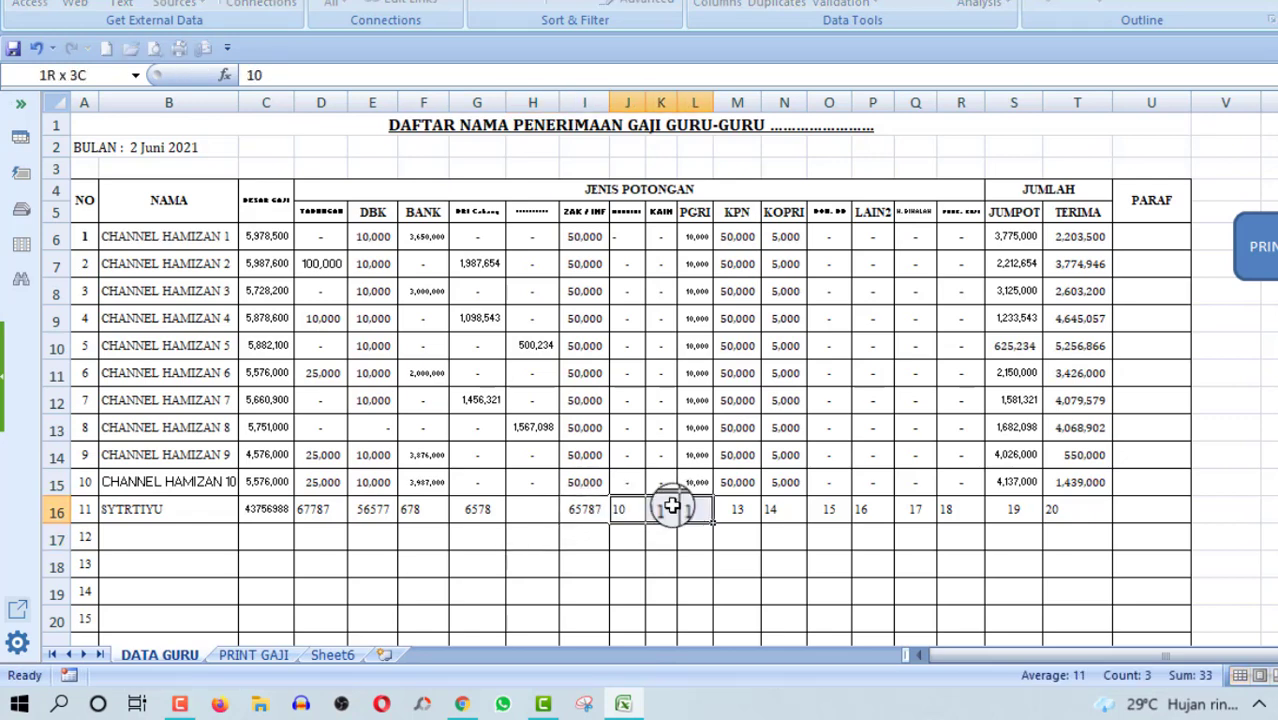
left_click(632, 509)
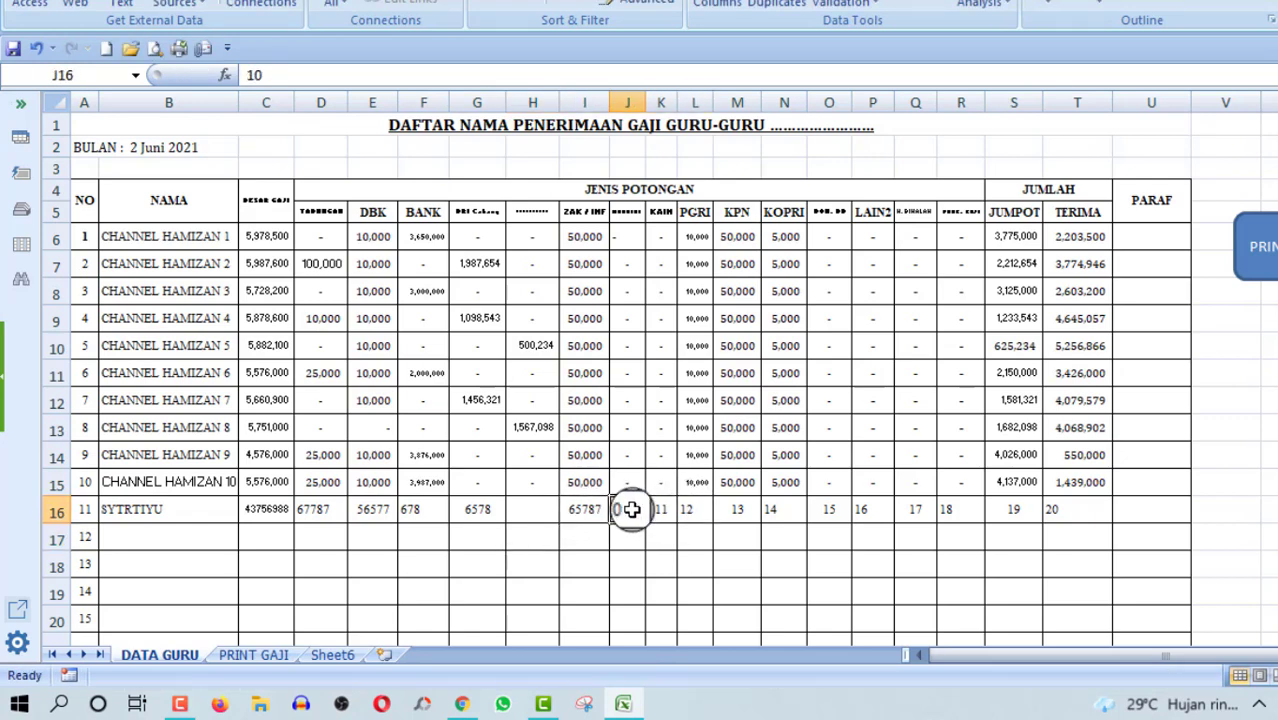
type("-")
key("Tab")
type("-")
key("Tab")
type("-")
type("\t-")
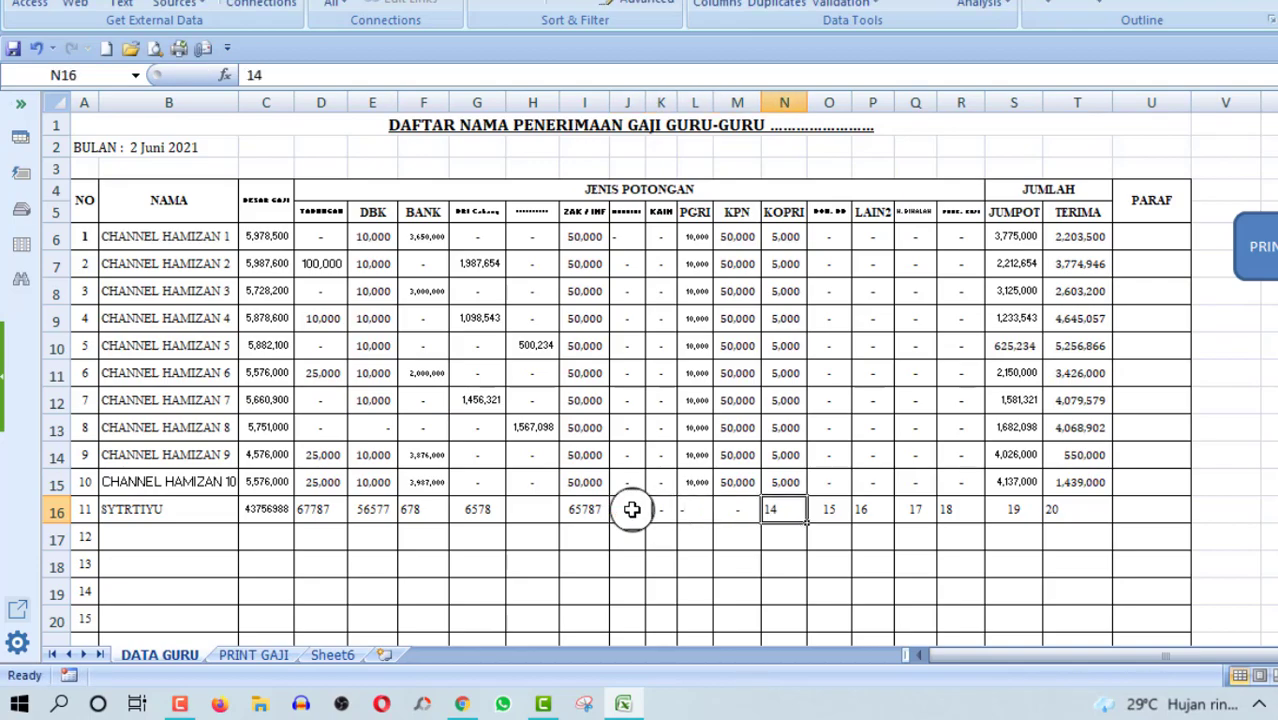
type("\t-\t-\t-")
type("\t-")
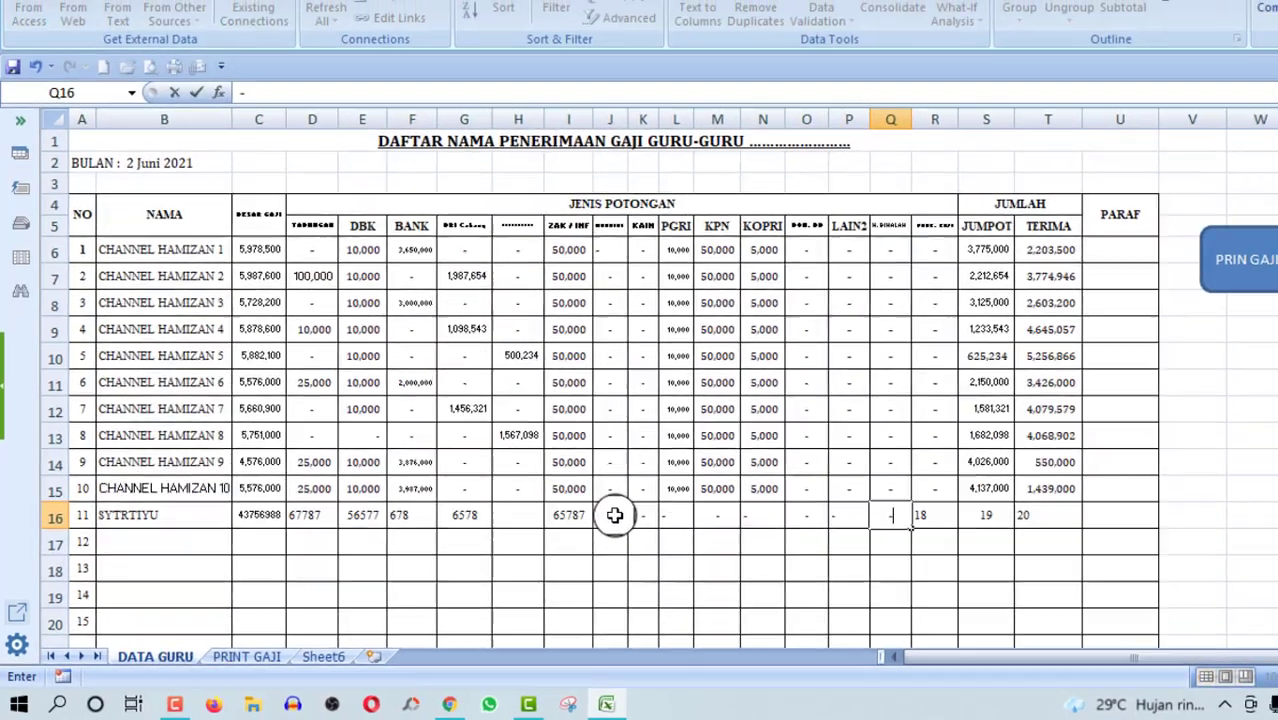
key("Tab")
type("-")
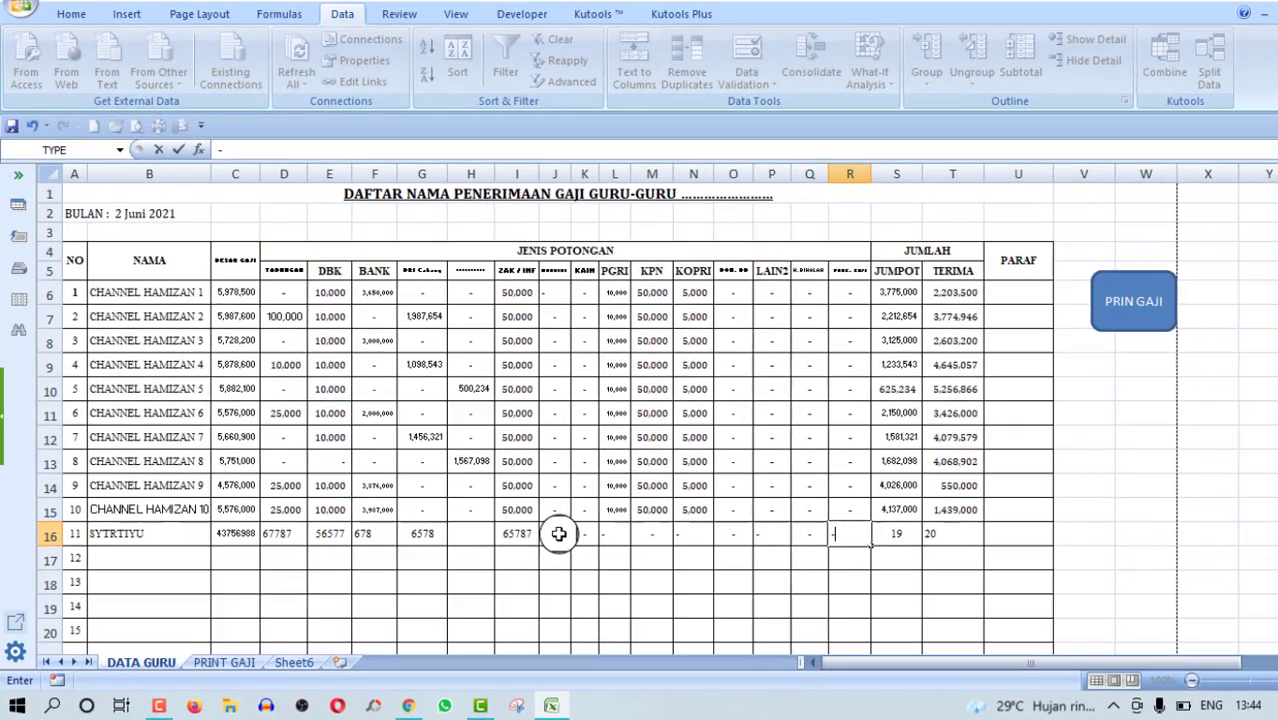
key("Tab")
left_click_drag(240, 537, 513, 537)
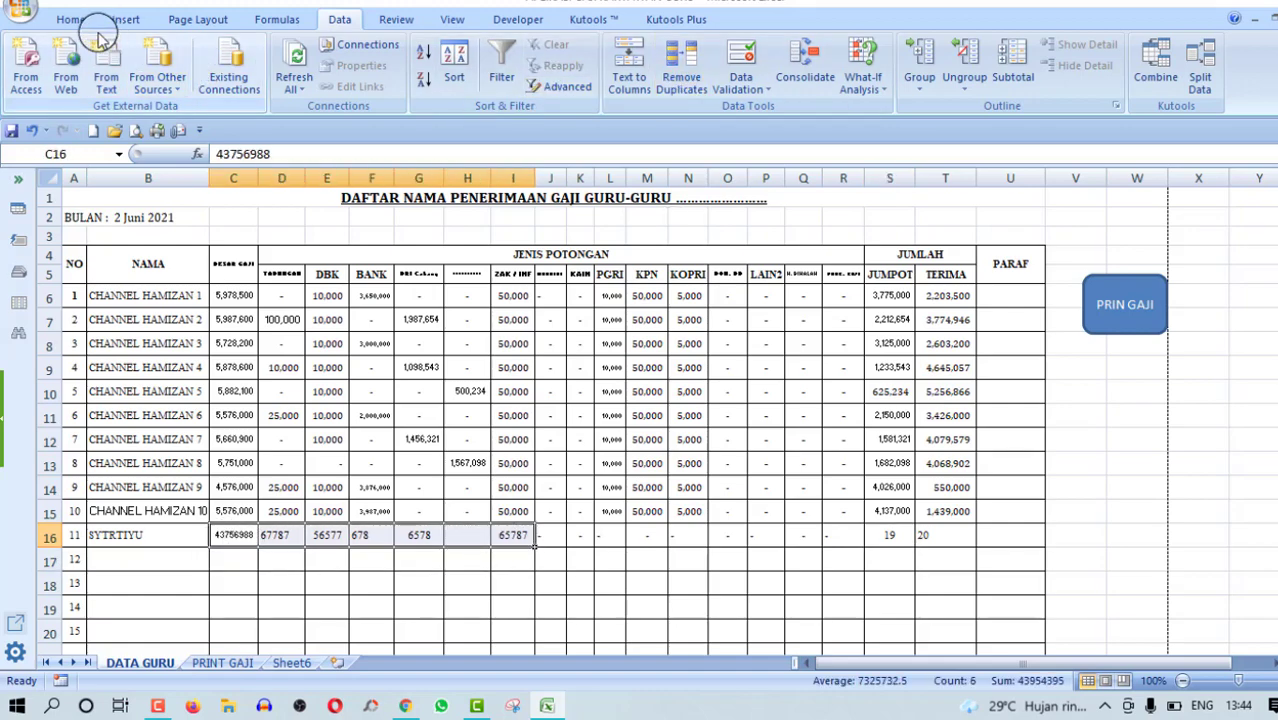
Apply Comma Style to C16:I16 and correct the basic pay to 4,756,988.
left_click(70, 20)
left_click(655, 80)
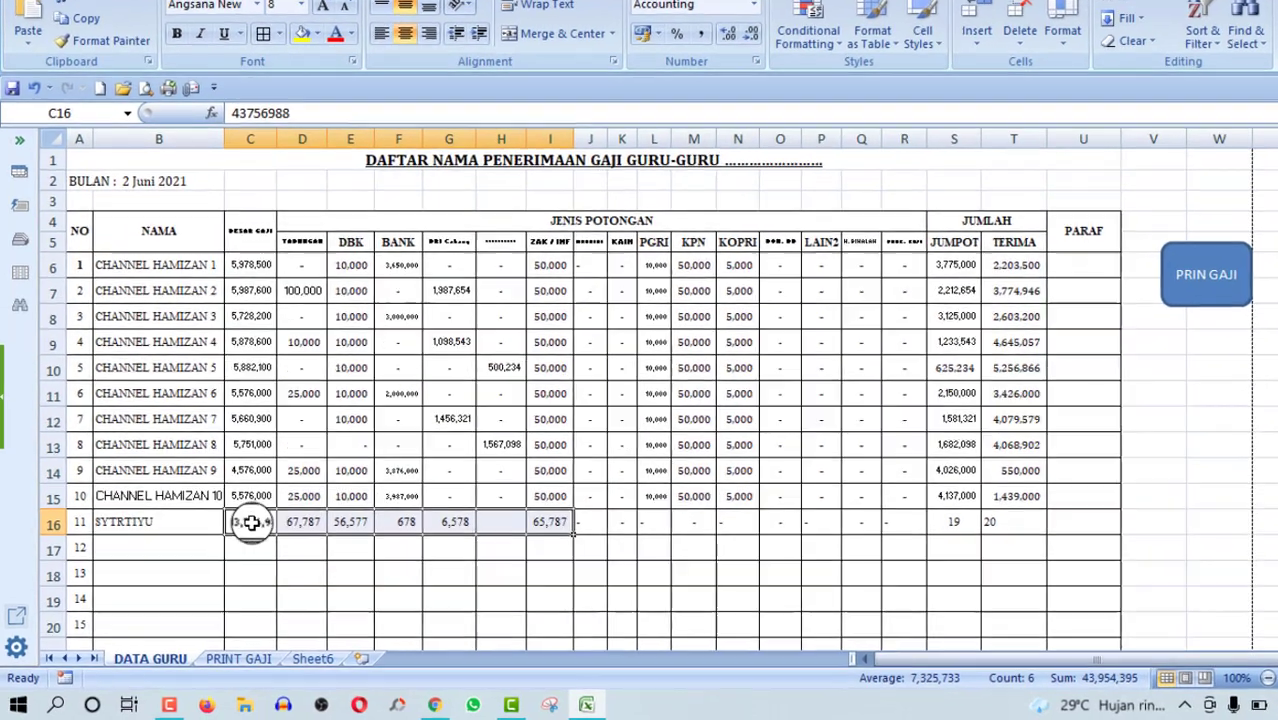
left_click(233, 535)
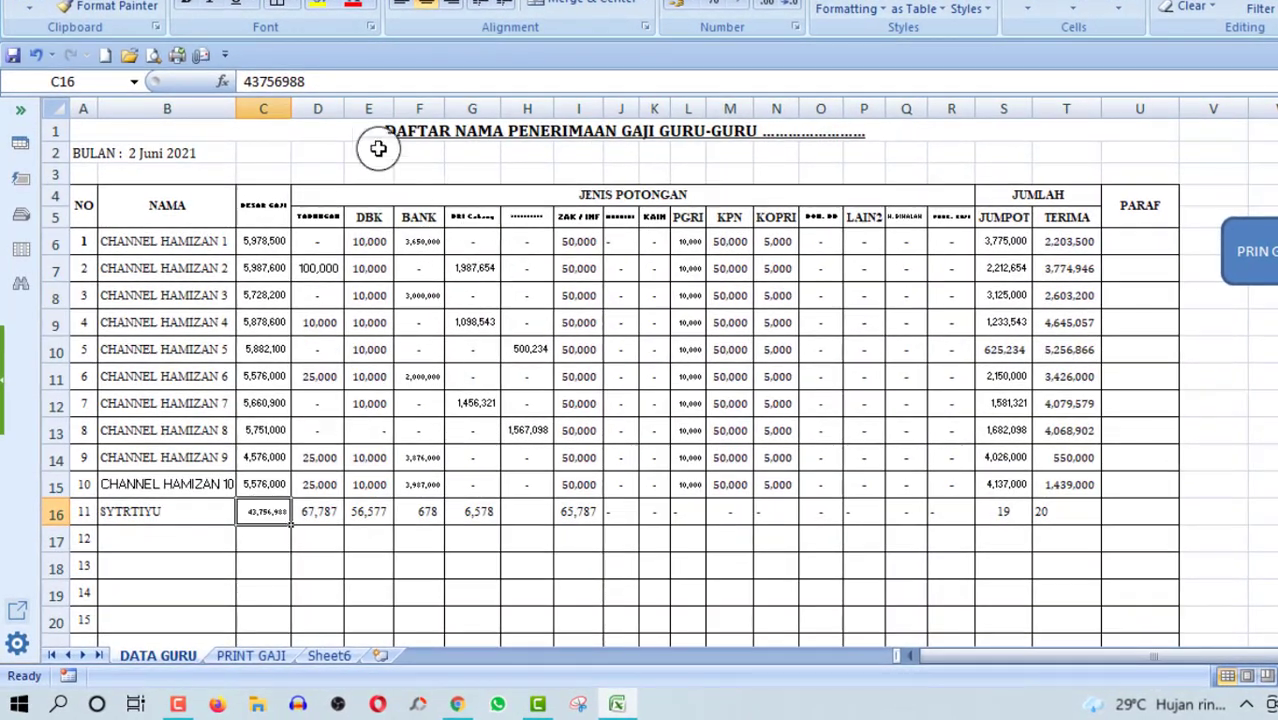
left_click(253, 81)
key("BackSpace")
key("Return")
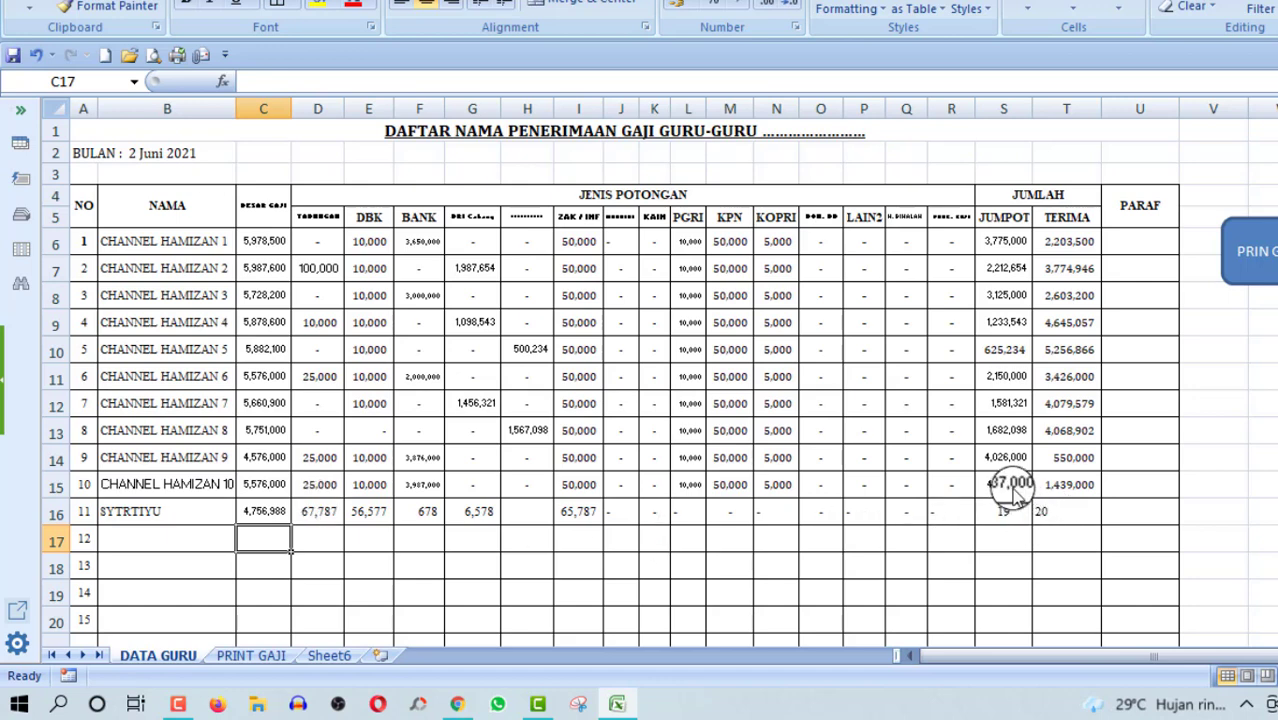
Copy the S15:T15 totals down to row 16, giving 197,407 and 4,559,581.
mouse_move(1018, 486)
left_mouse_down()
mouse_move(1058, 483)
mouse_move(1102, 523)
left_mouse_up()
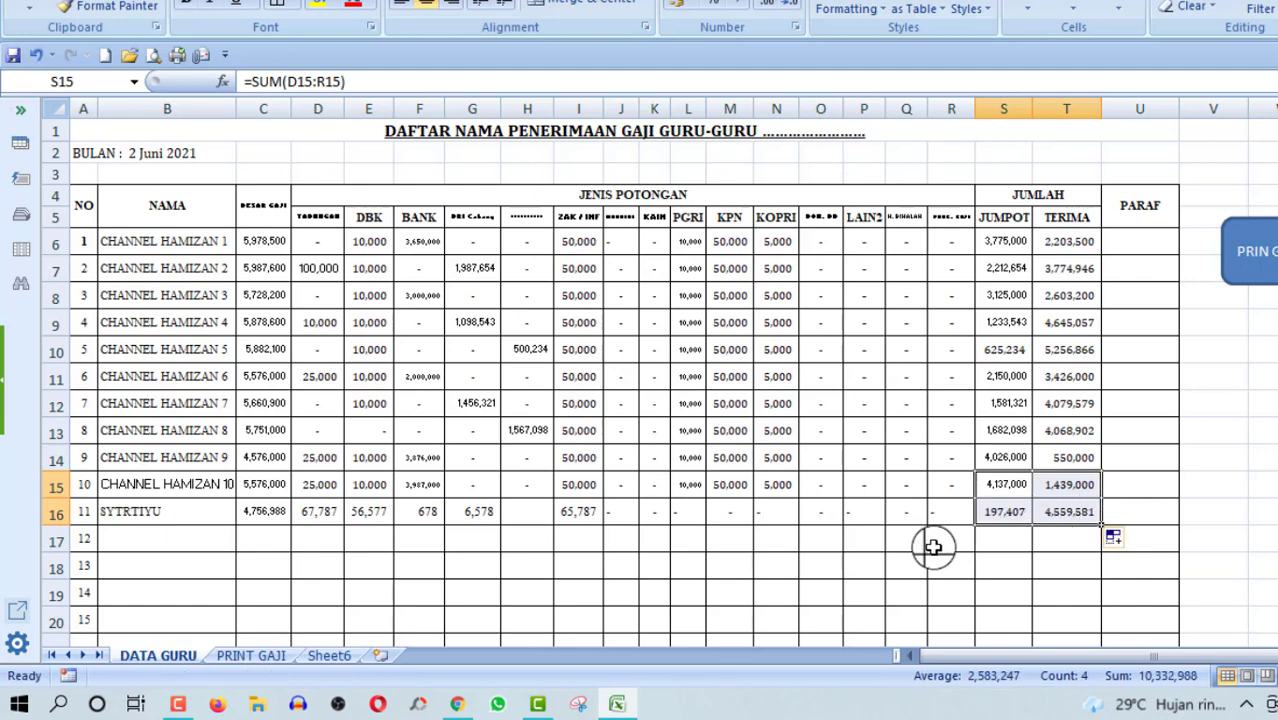
left_click(655, 565)
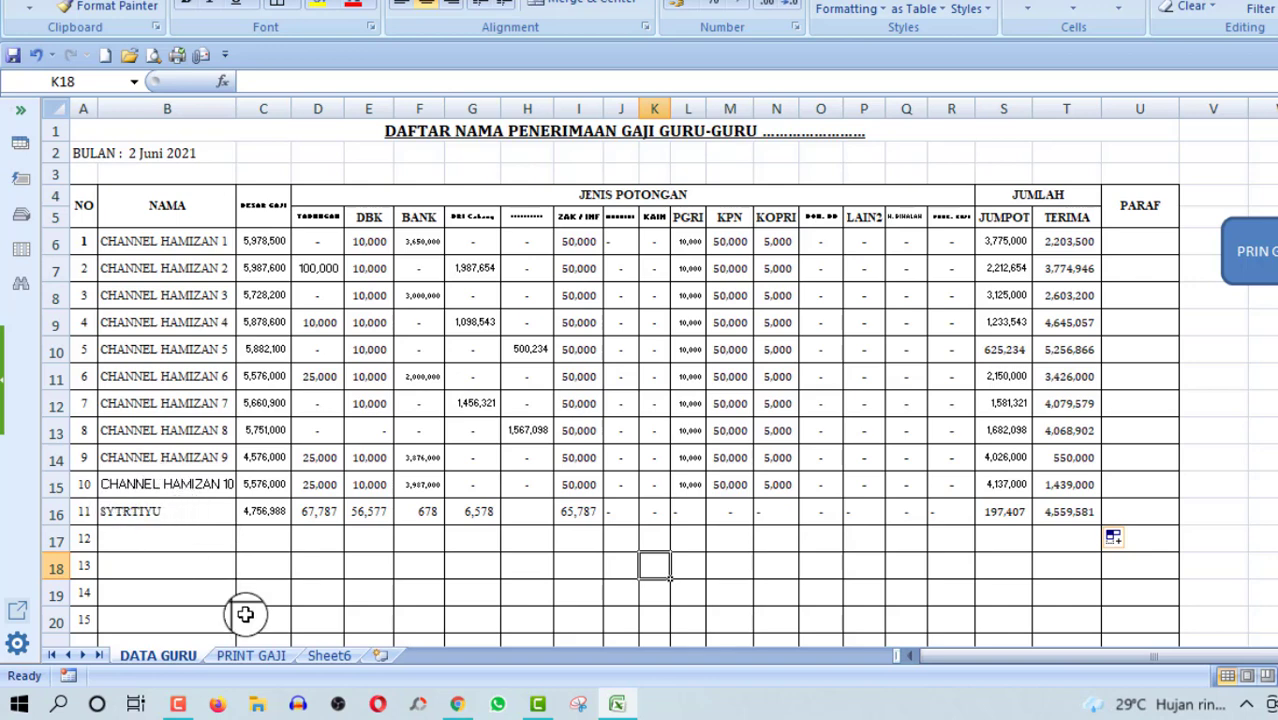
left_click(262, 656)
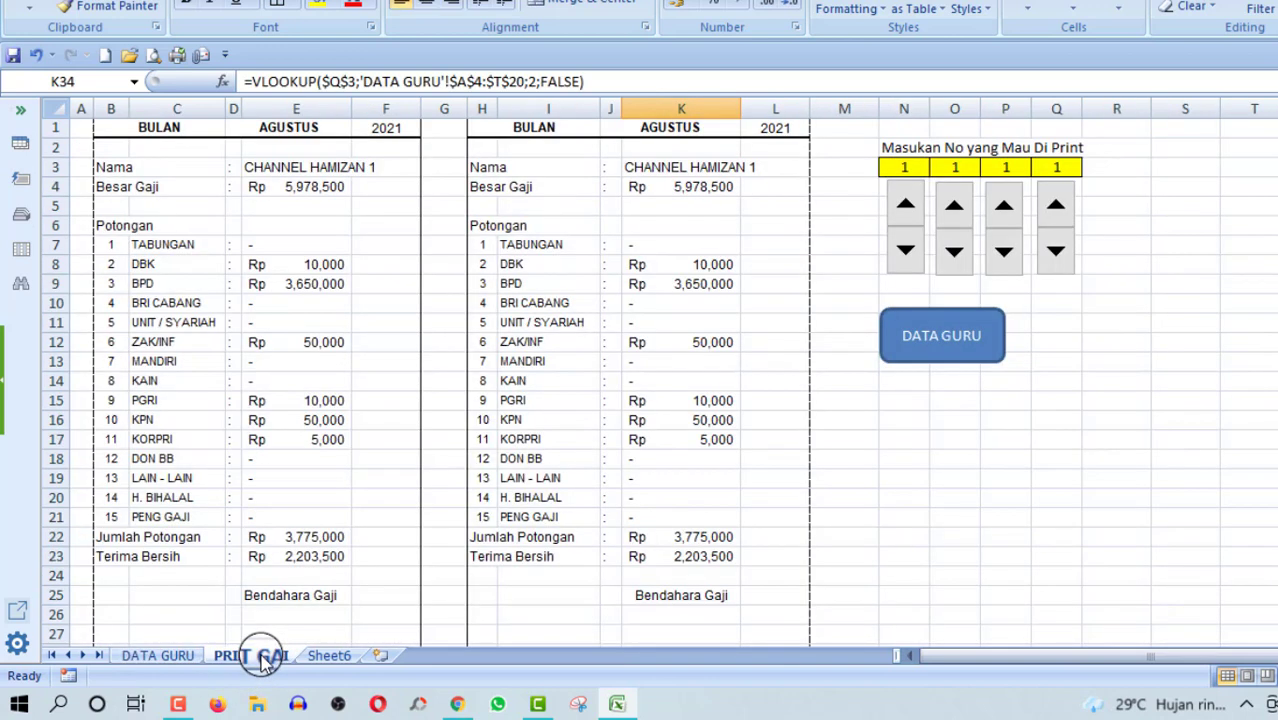
Step the left slip up to teacher 11 and compare it against DATA GURU's row.
left_click(901, 166)
left_click(905, 210)
left_click(905, 210)
left_click(905, 212)
left_click(905, 212)
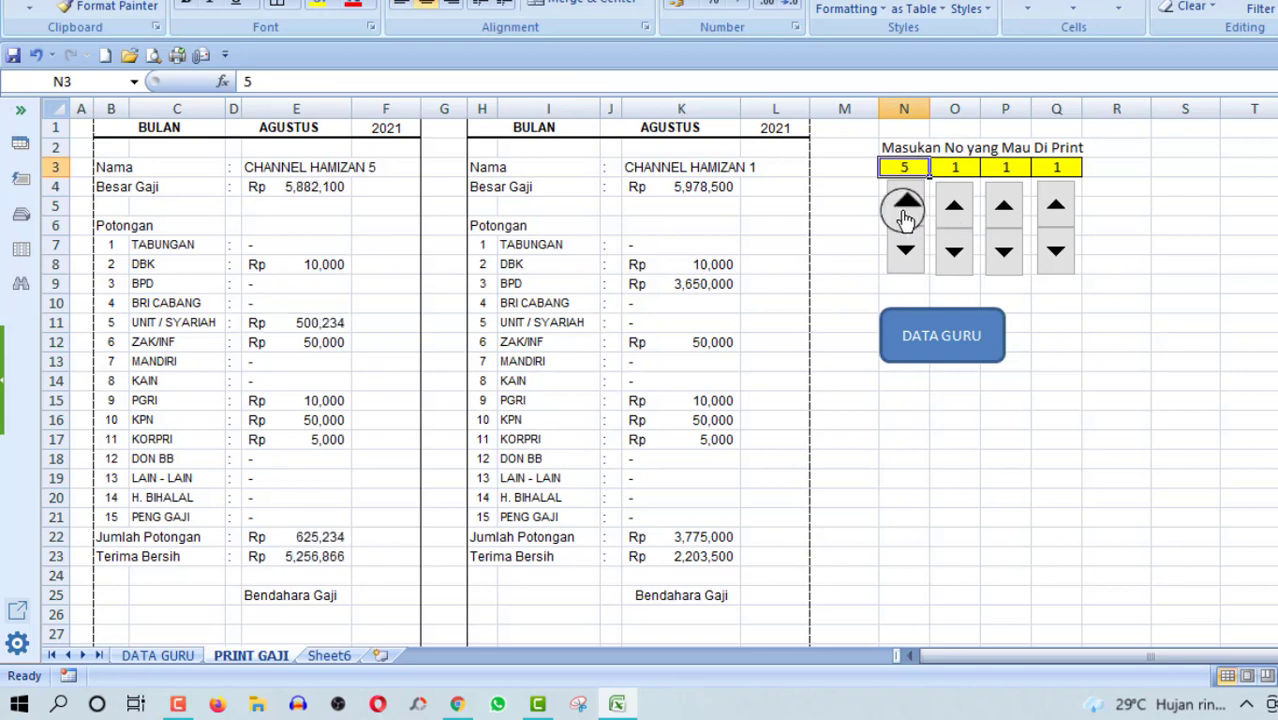
left_click(905, 212)
left_click(905, 212)
left_click(905, 212)
left_click(905, 212)
left_click(905, 212)
left_click(905, 212)
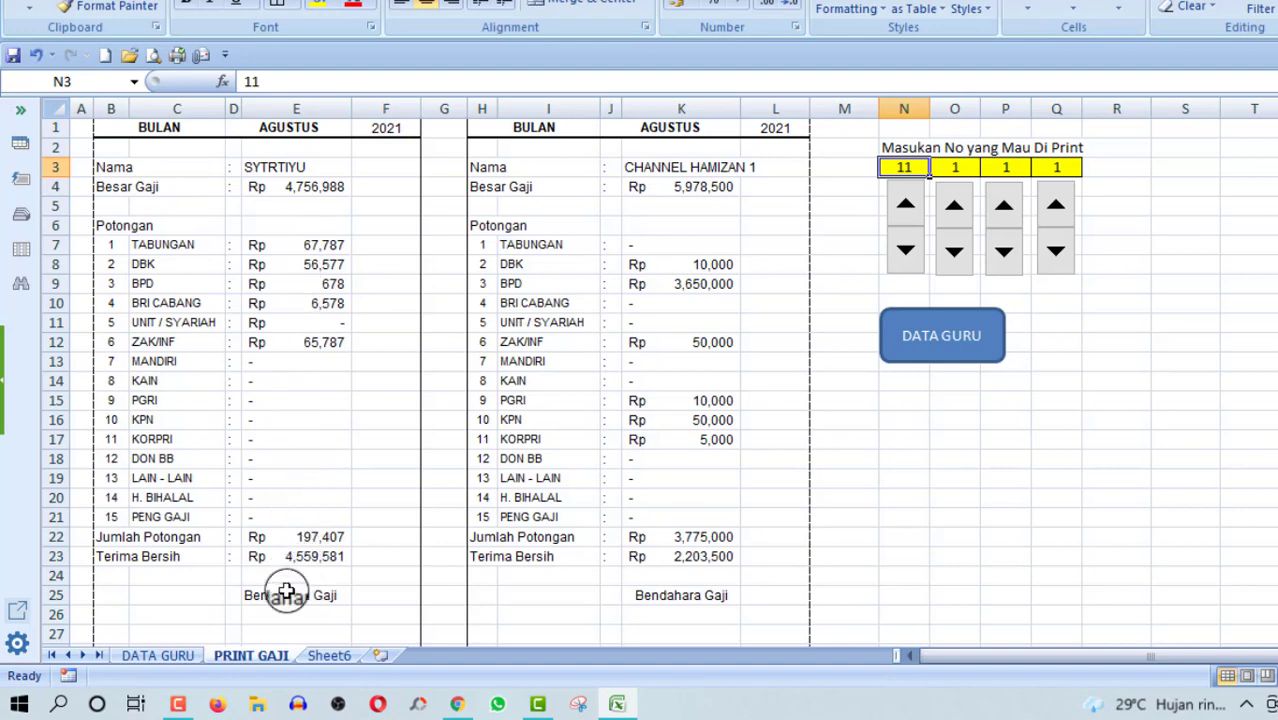
left_click(178, 656)
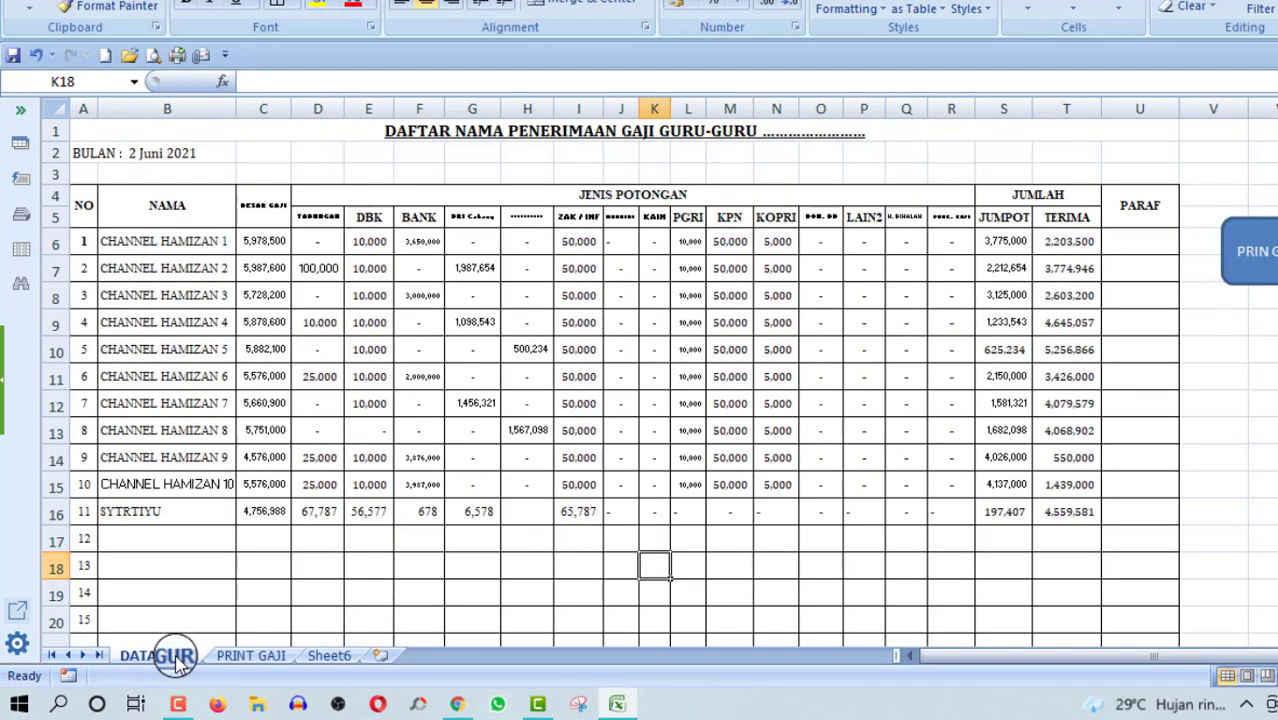
left_click(268, 658)
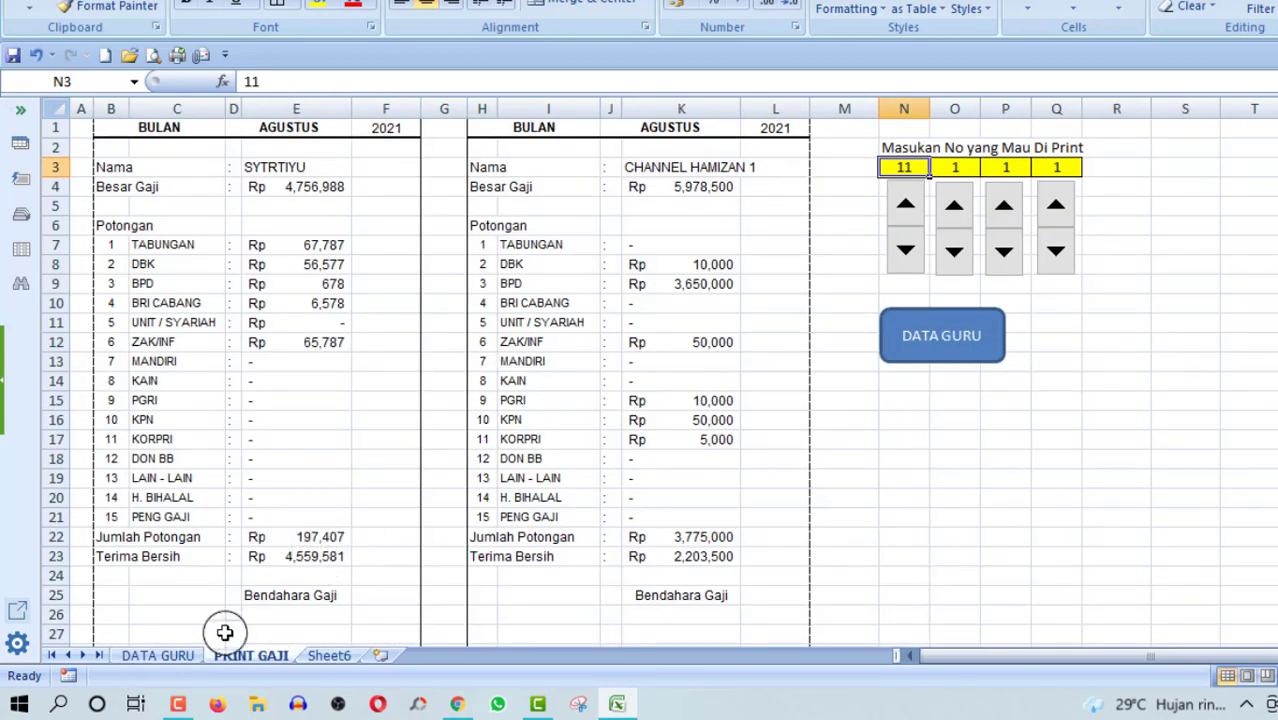
left_click(170, 657)
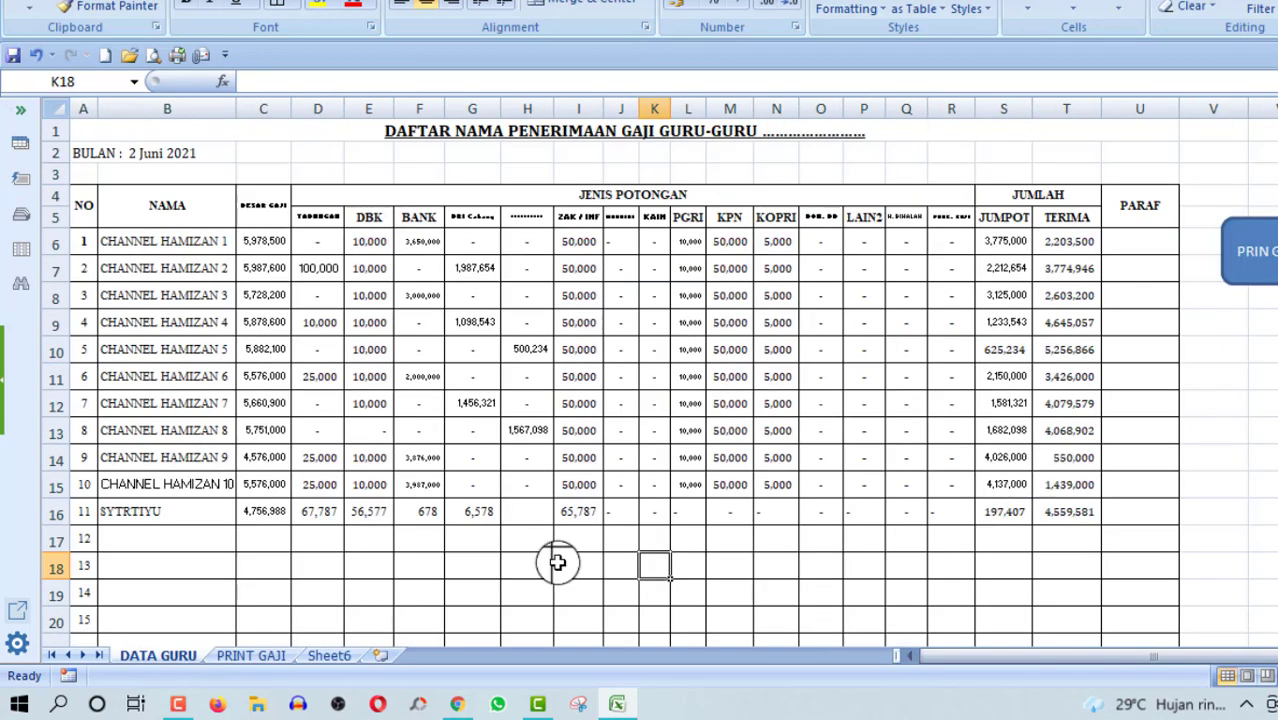
left_click(268, 656)
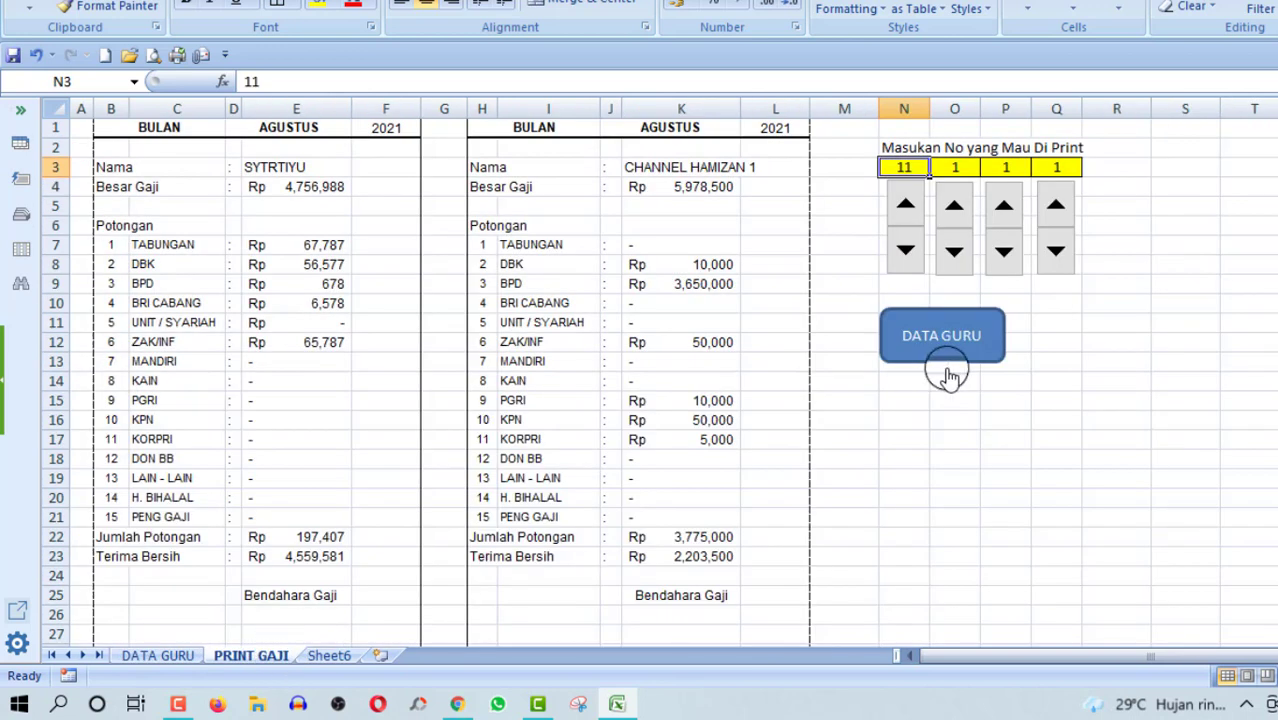
Set the right slip to teacher 3 and the left slip to teacher 7.
left_click(1060, 343)
left_click(955, 206)
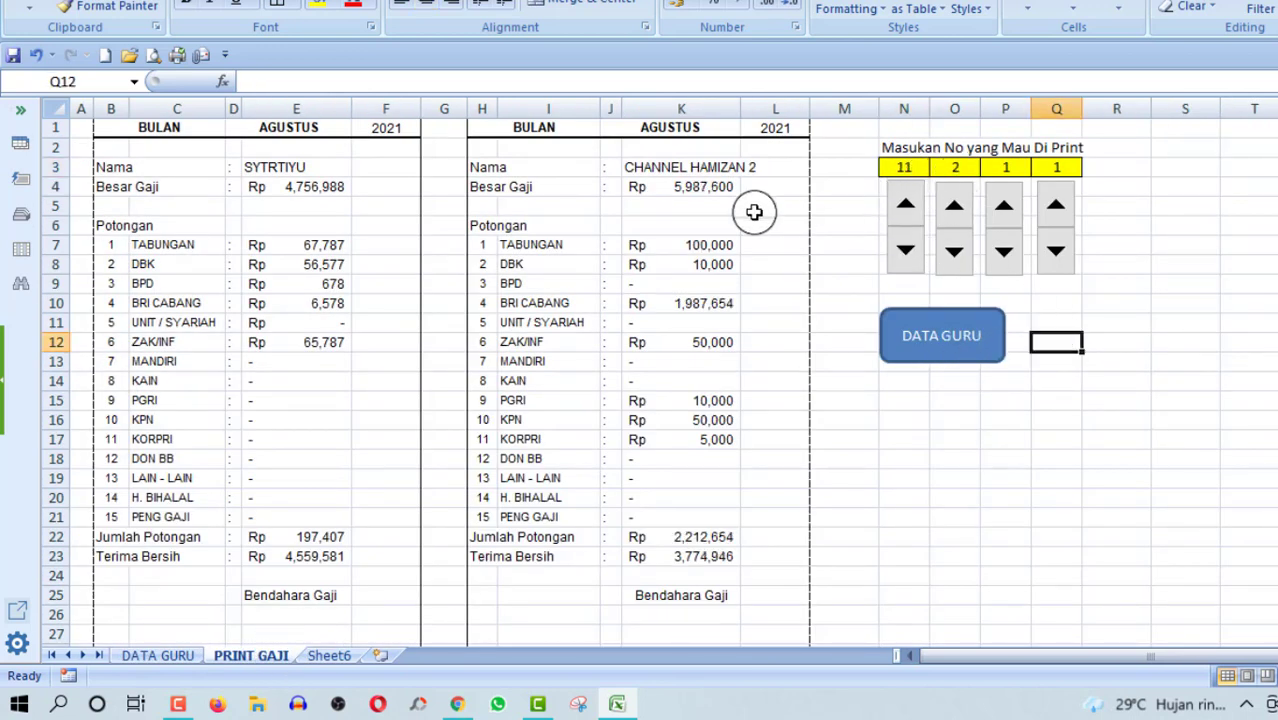
left_click(957, 207)
left_click(960, 215)
left_click(954, 252)
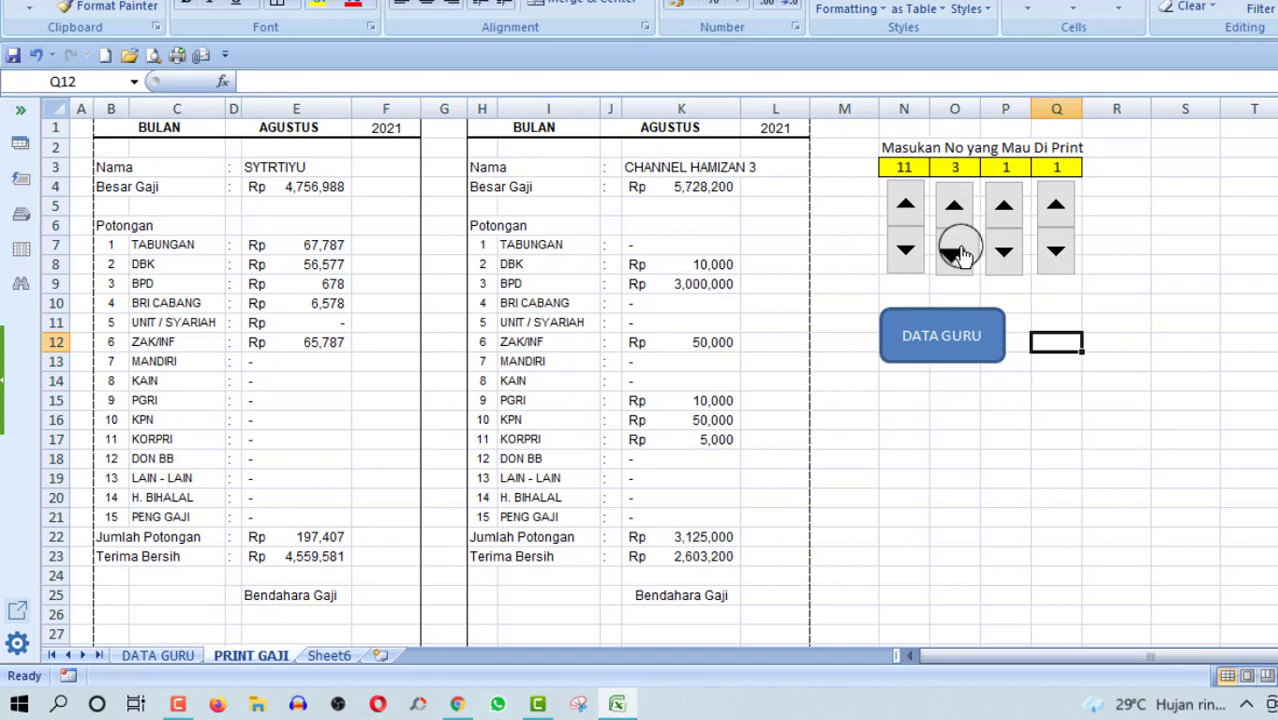
left_click(905, 252)
left_click(905, 252)
left_click(905, 252)
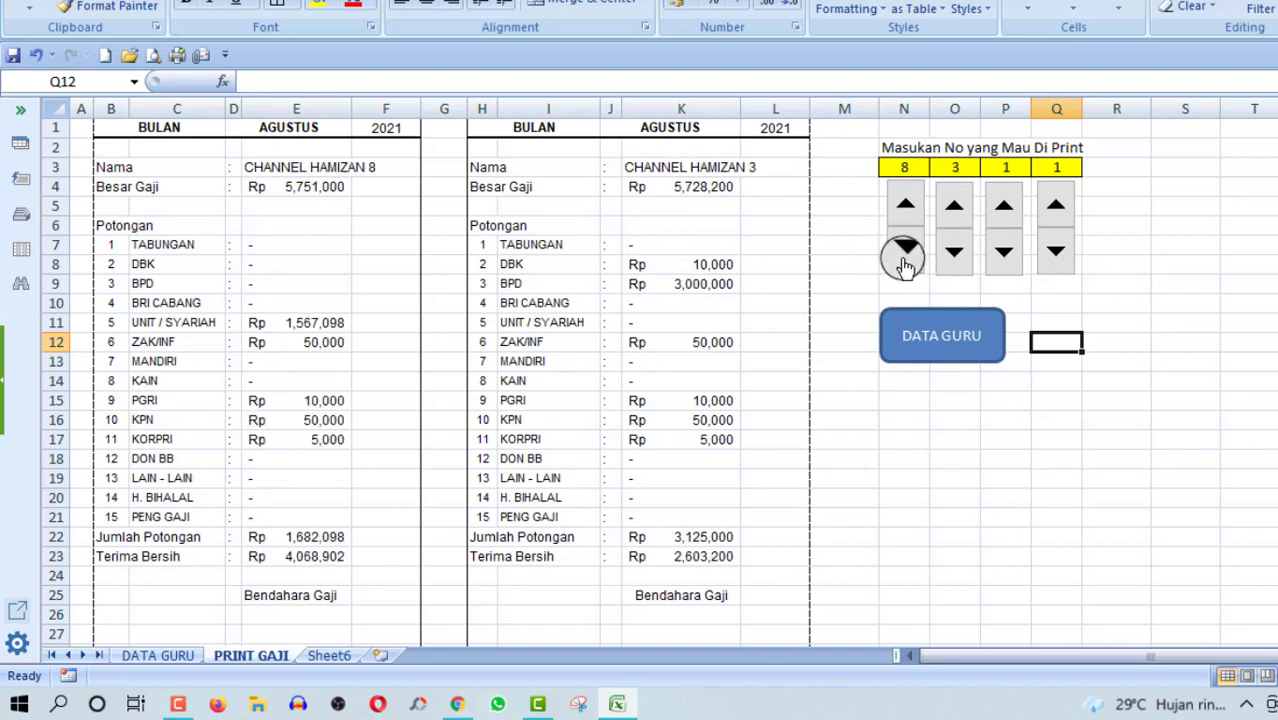
left_click(905, 252)
left_click(853, 428)
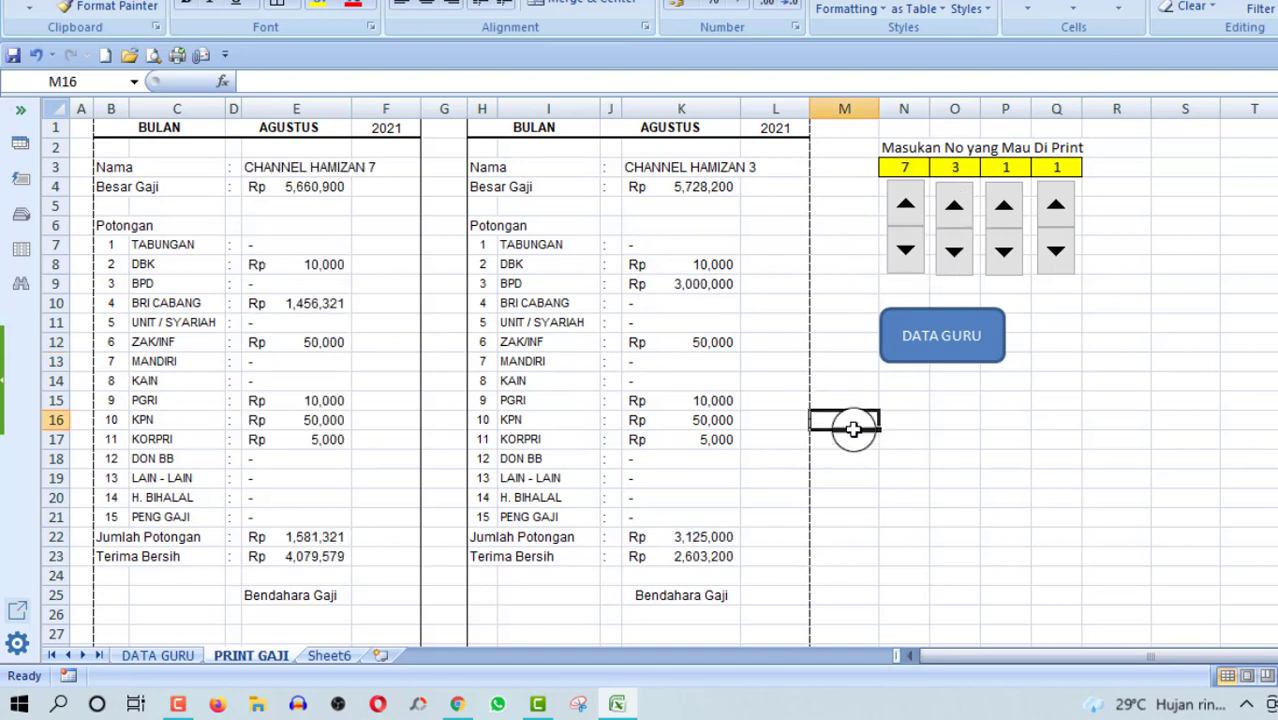